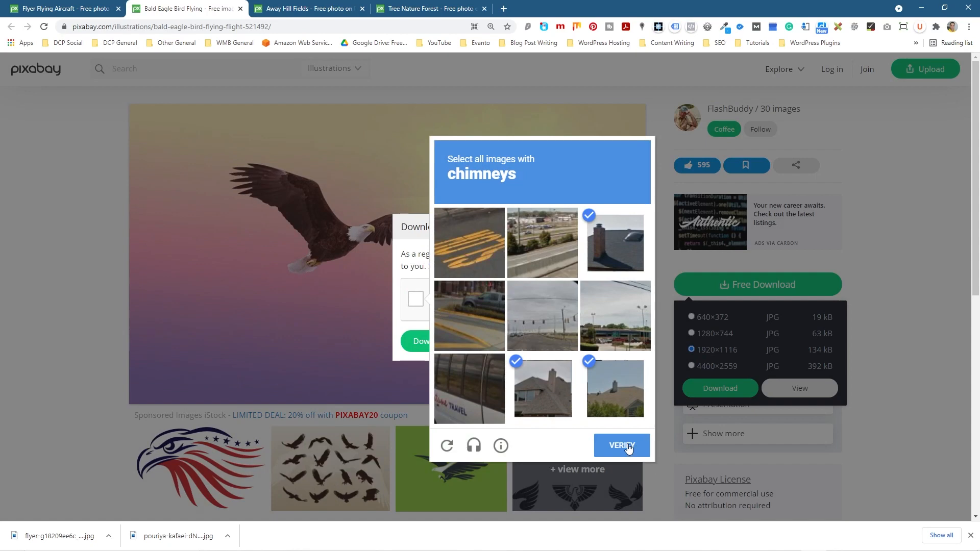
Step: Finish downloading the bald eagle image and request the Away Hill Fields photo at 1920×1079
left_click(444, 342)
left_click(286, 9)
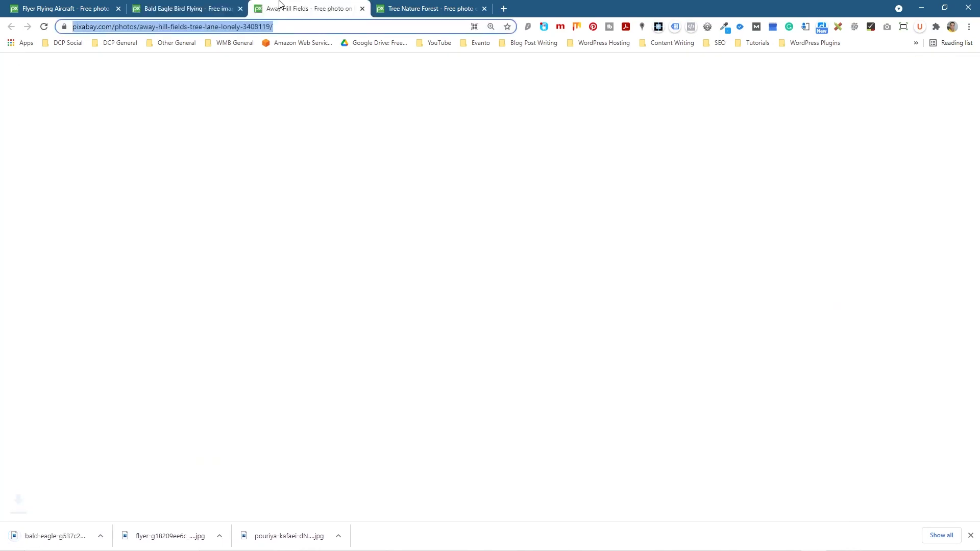
left_click(734, 286)
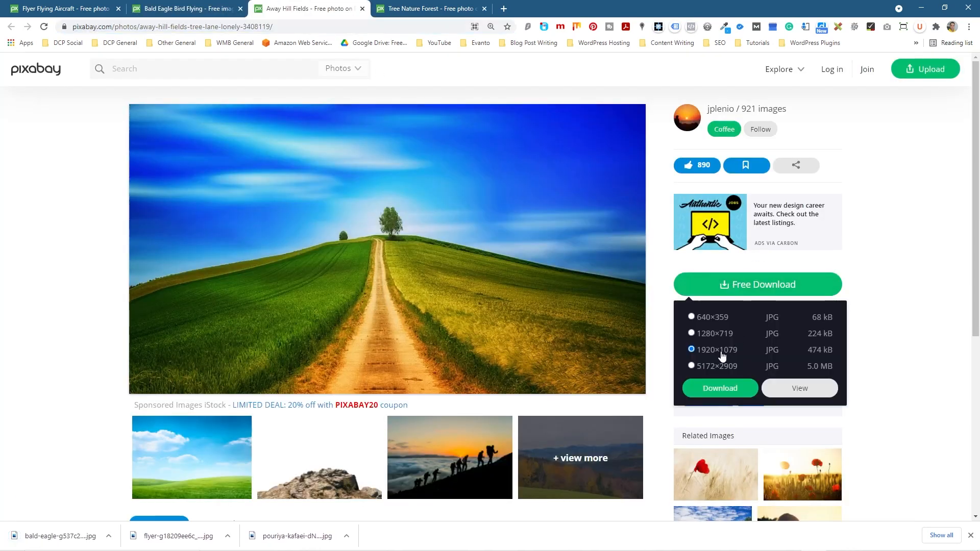
left_click(728, 391)
Step: Solve the mountains or hills captcha and download the hill photo
left_click(414, 301)
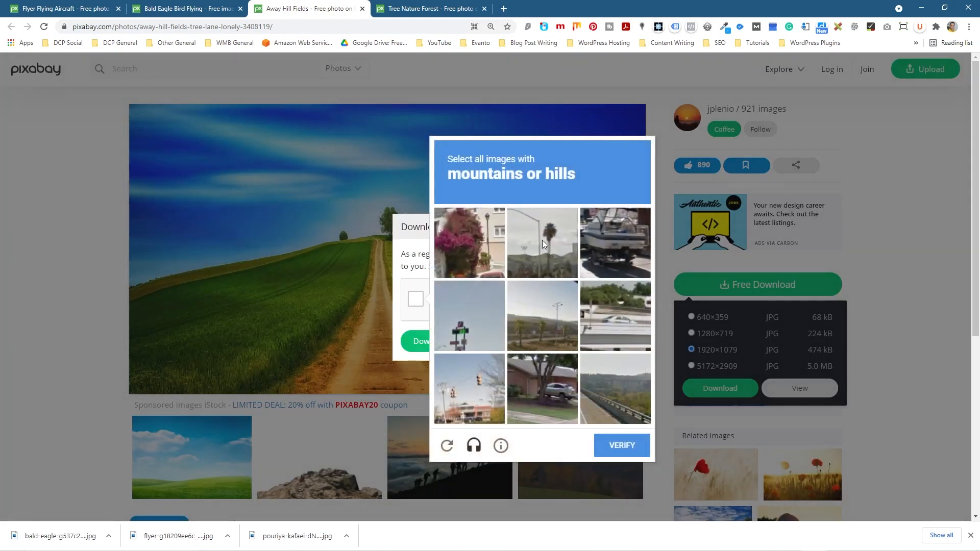
left_click(567, 349)
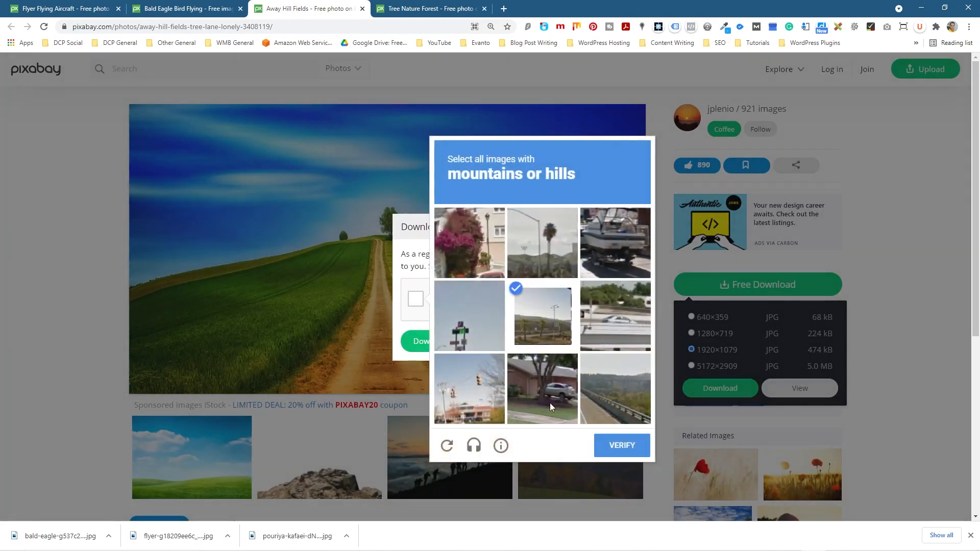
left_click(604, 383)
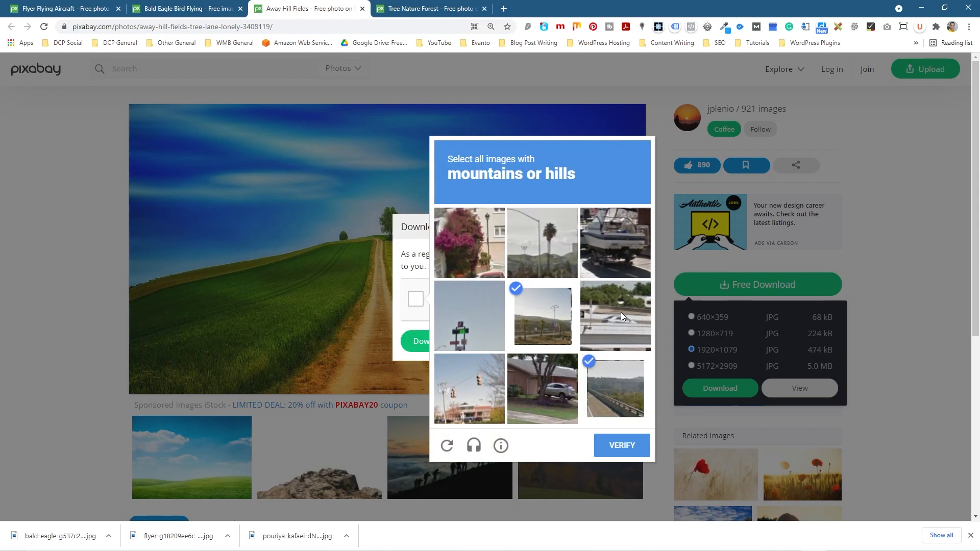
left_click(558, 243)
left_click(621, 446)
left_click(431, 341)
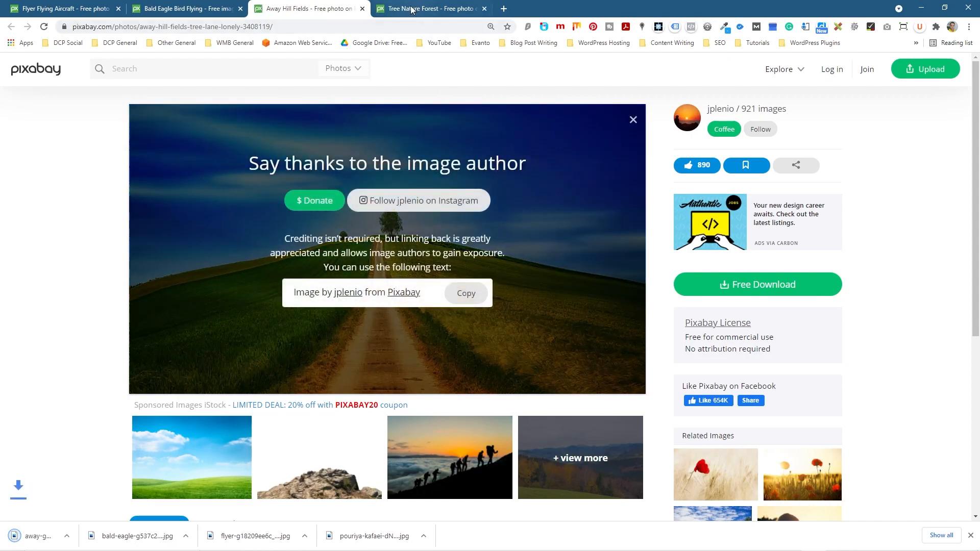
Step: Download the Tree Nature Forest PNG at 1407×1920, completing the traffic lights and bicycles captchas
left_click(432, 9)
left_click(720, 282)
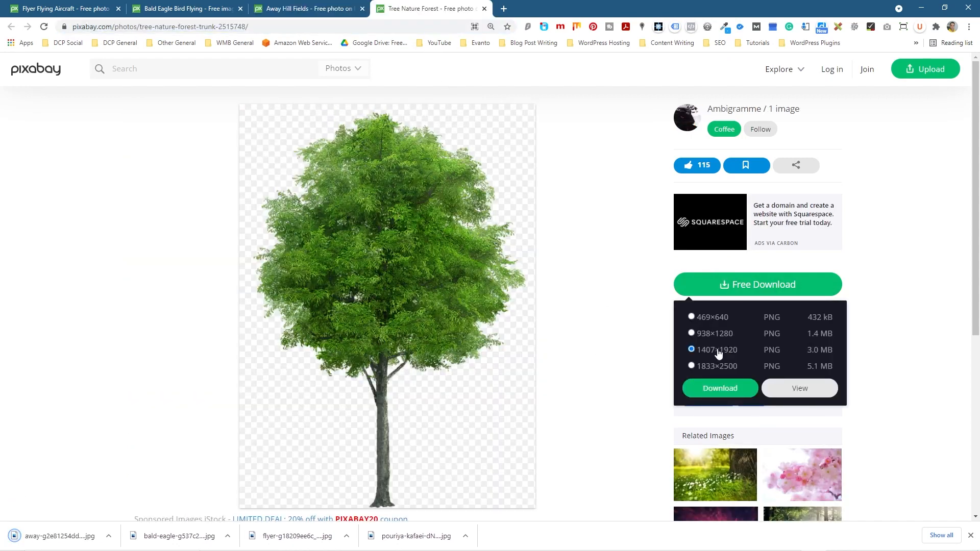
left_click(721, 394)
left_click(453, 307)
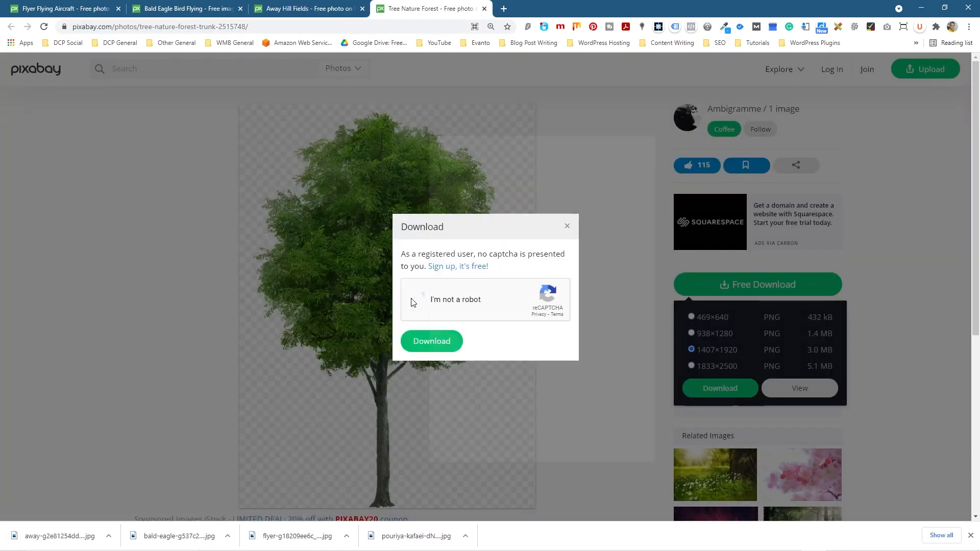
left_click(456, 225)
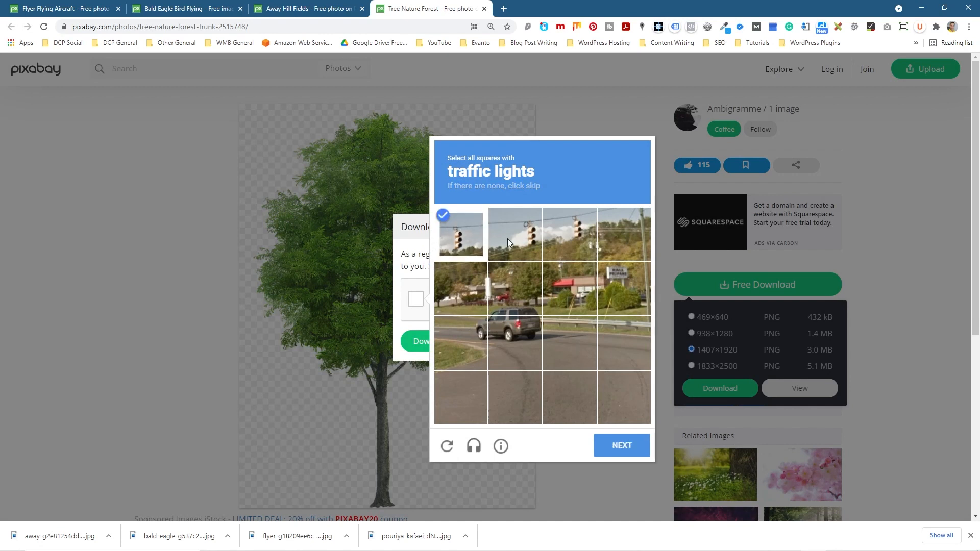
left_click(509, 238)
left_click(587, 251)
left_click(620, 446)
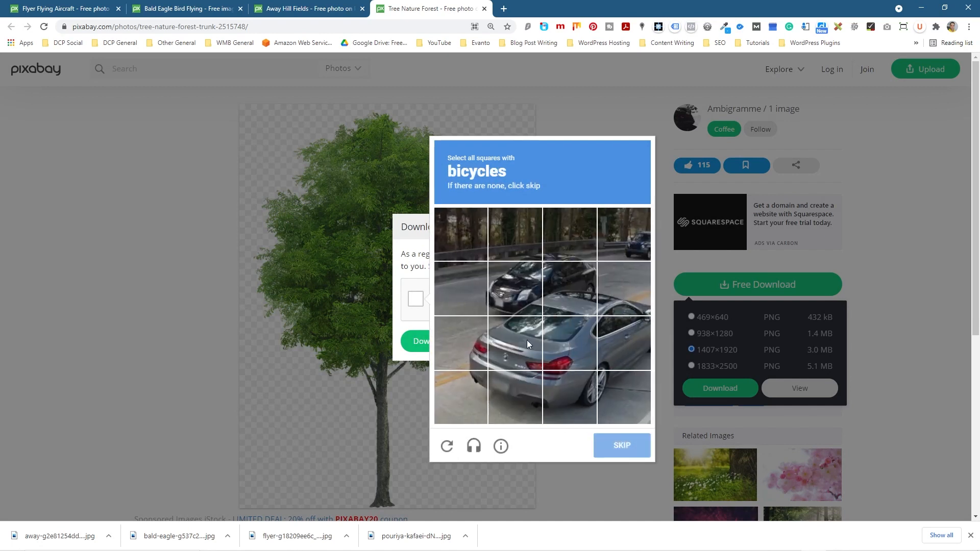
left_click(615, 440)
left_click(438, 342)
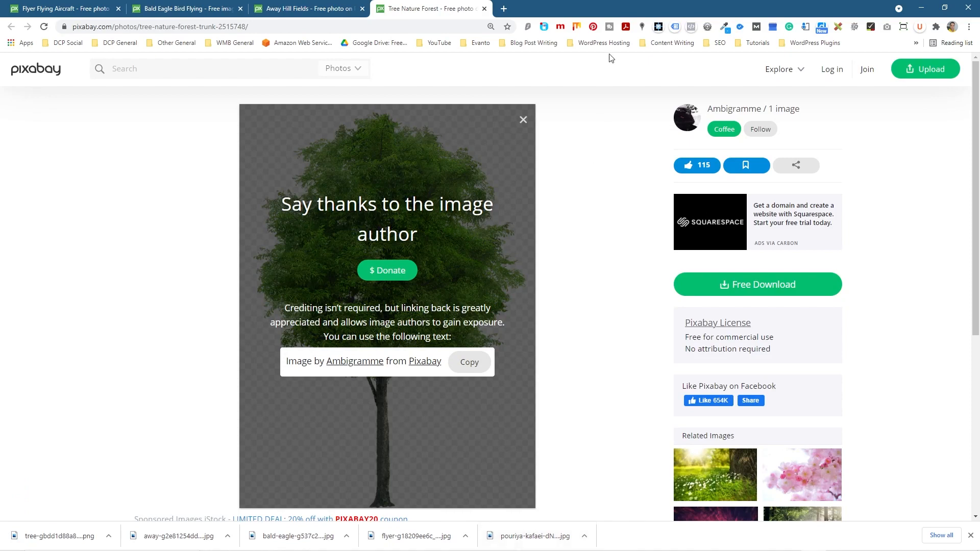
Step: Open the GIMP 2.10 Layers Beginners Tutorial folder beside the browser and widen the browser to reveal more downloaded files
double_click(606, 8)
left_click_drag(427, 35, 1, 26)
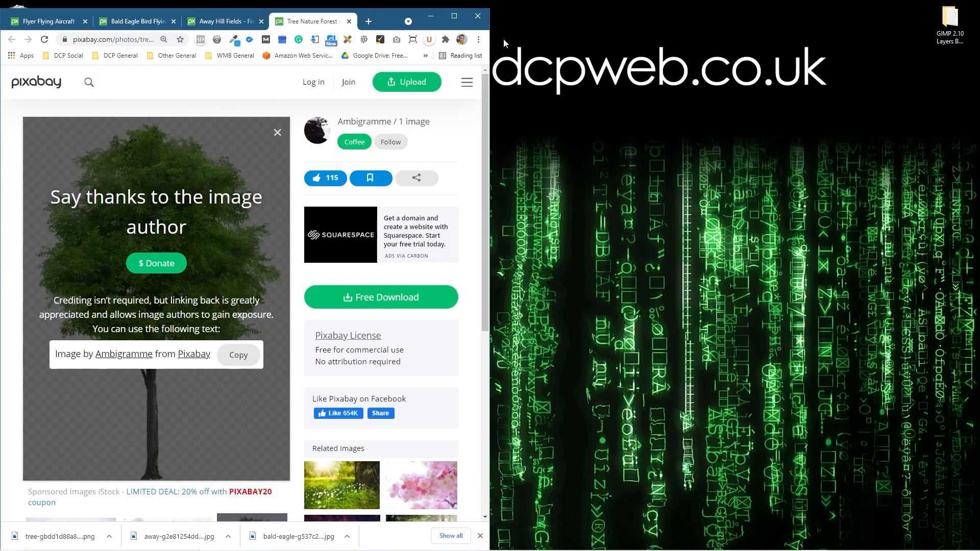
double_click(938, 25)
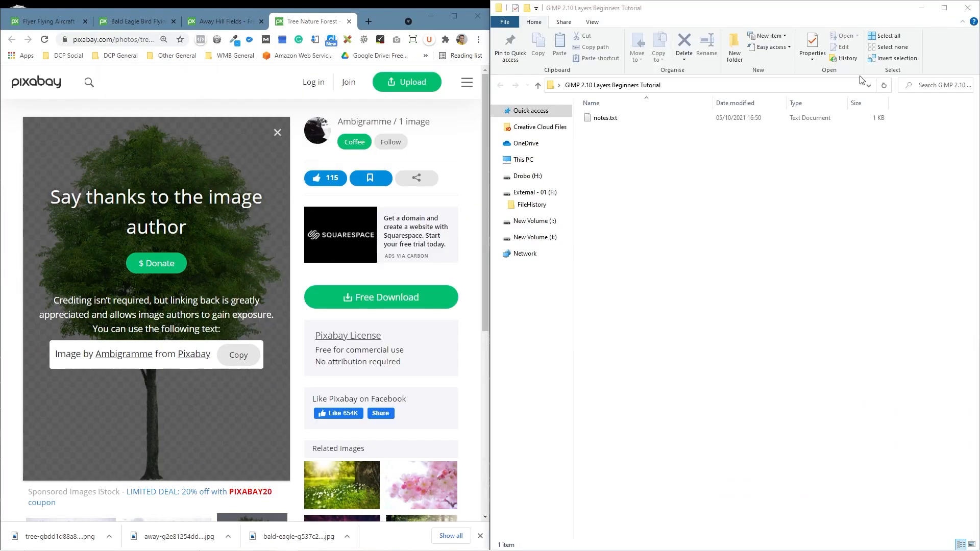
left_click_drag(489, 386, 578, 384)
left_click_drag(491, 383, 571, 384)
Step: Copy the downloaded tree, hill, bald eagle and flyer images into the tutorial folder, show large thumbnails, and close the browser
left_click_drag(788, 309, 782, 309)
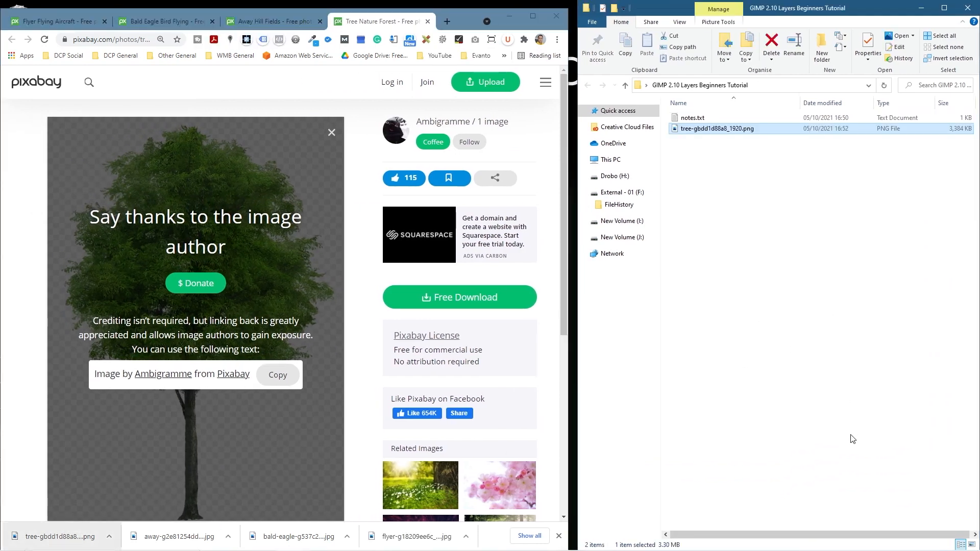
left_click(972, 544)
left_click_drag(173, 537, 807, 347)
left_click_drag(298, 535, 831, 351)
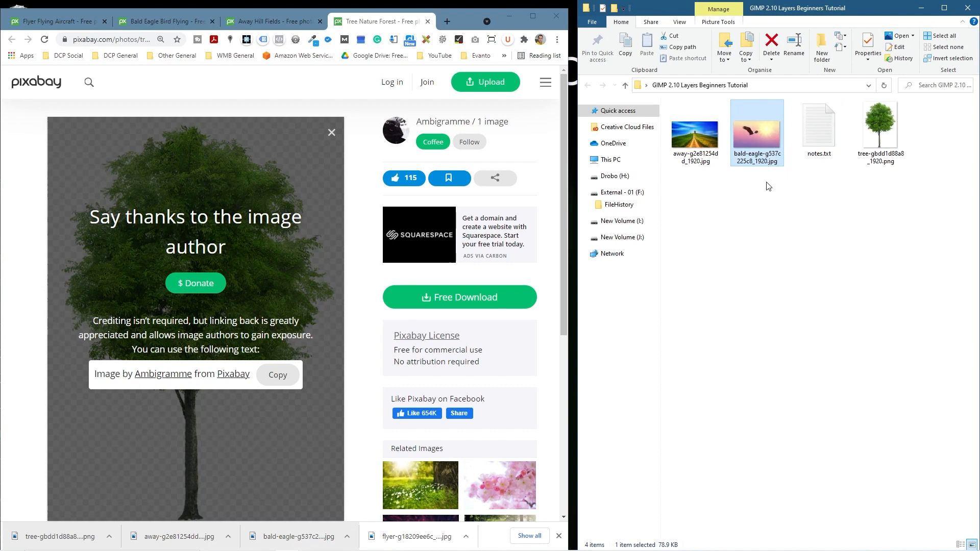
left_click_drag(399, 534, 771, 357)
left_click(843, 306)
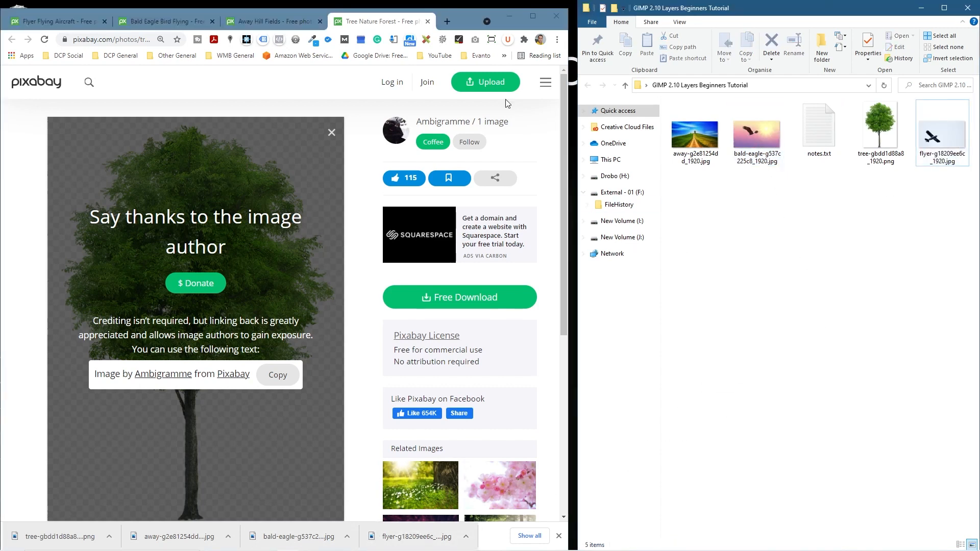
left_click(556, 16)
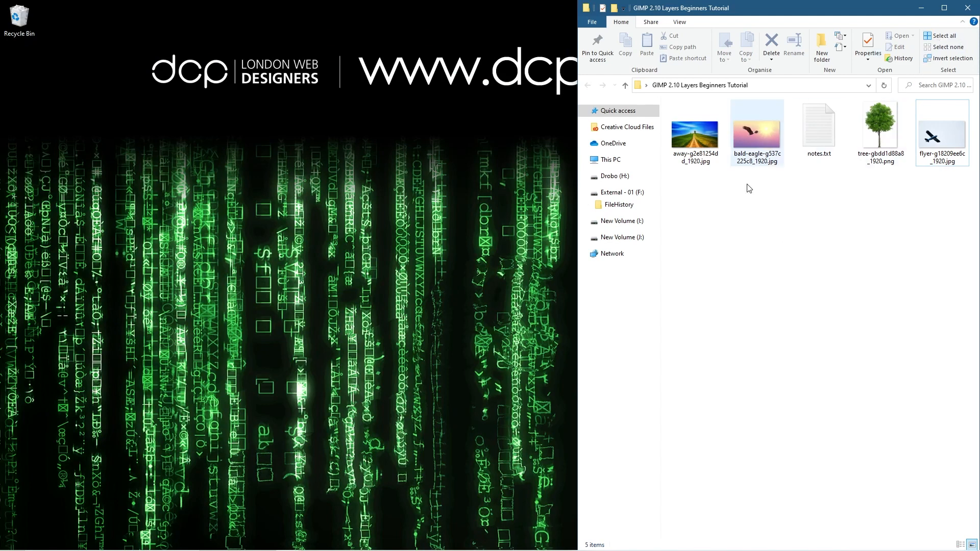
Step: Launch GIMP, return to the tutorial folder and select away-g2e81254dd_1920.jpg
mouse_move(464, 546)
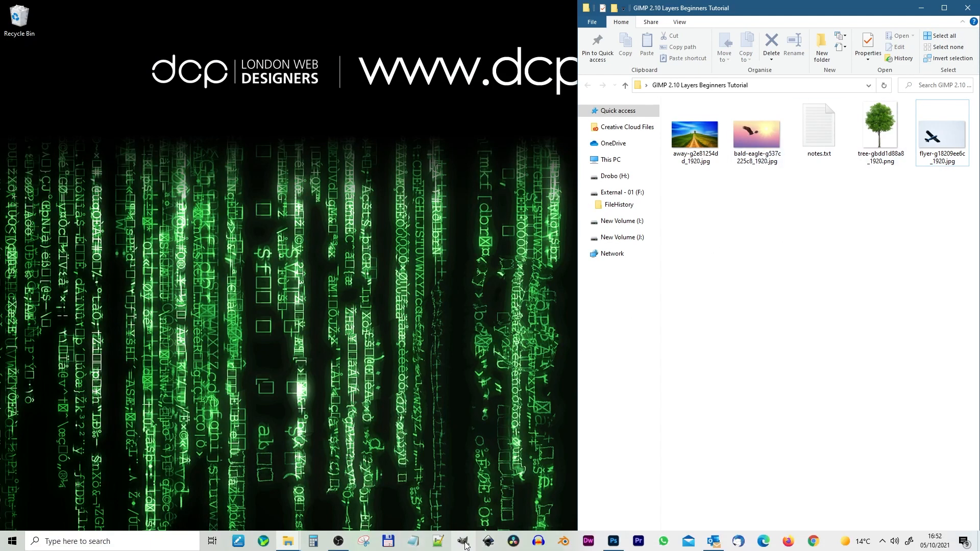
left_click(465, 546)
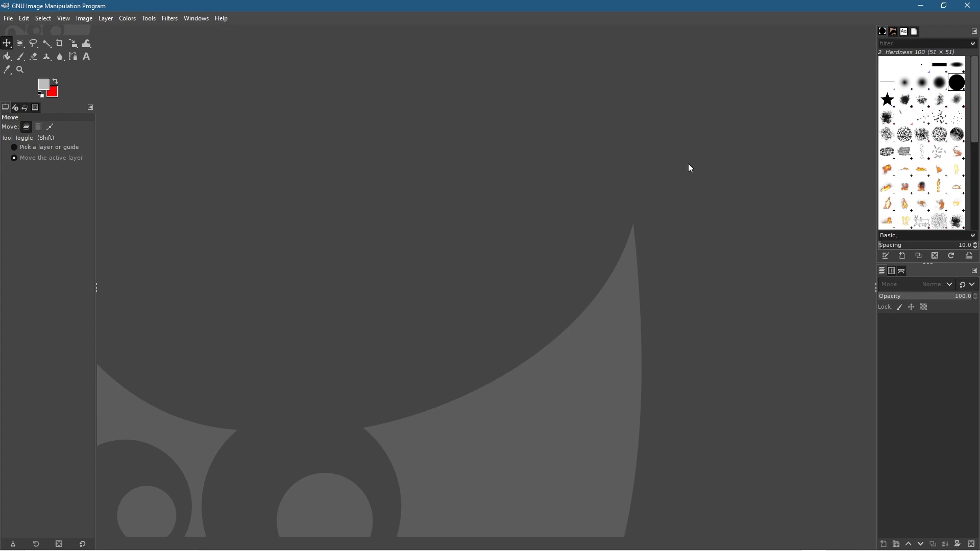
key("alt+Tab")
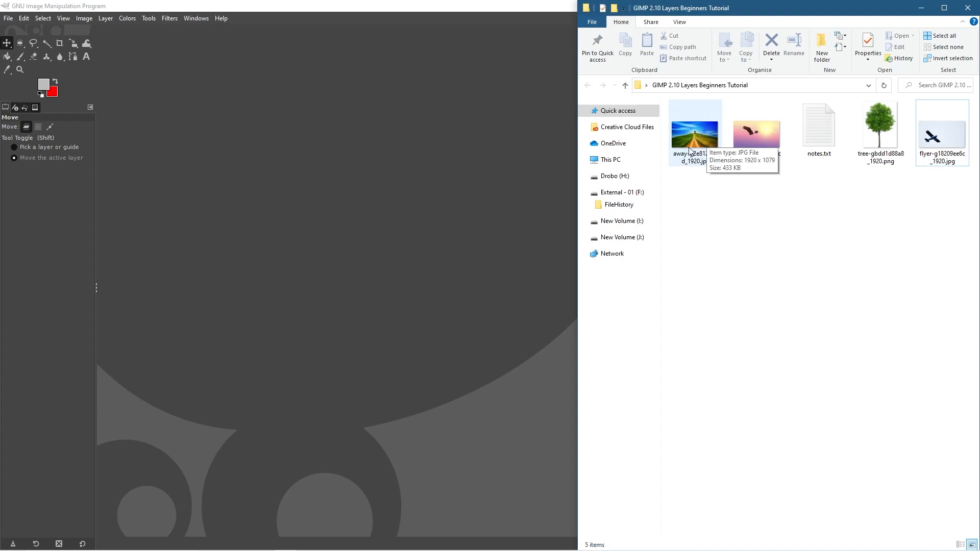
left_click(701, 135)
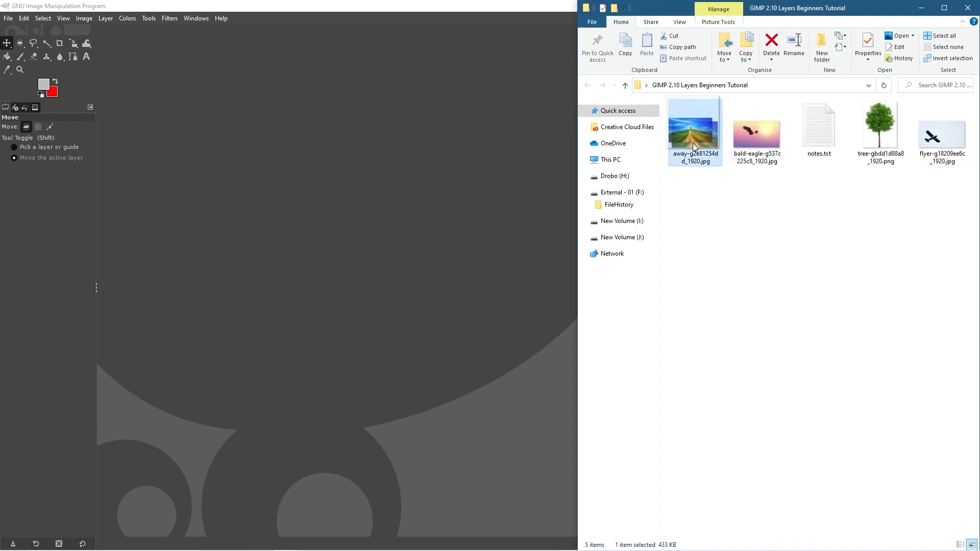
Step: Create a new 1920 × 1080 px image in GIMP with its fill set to Transparency
left_click(8, 18)
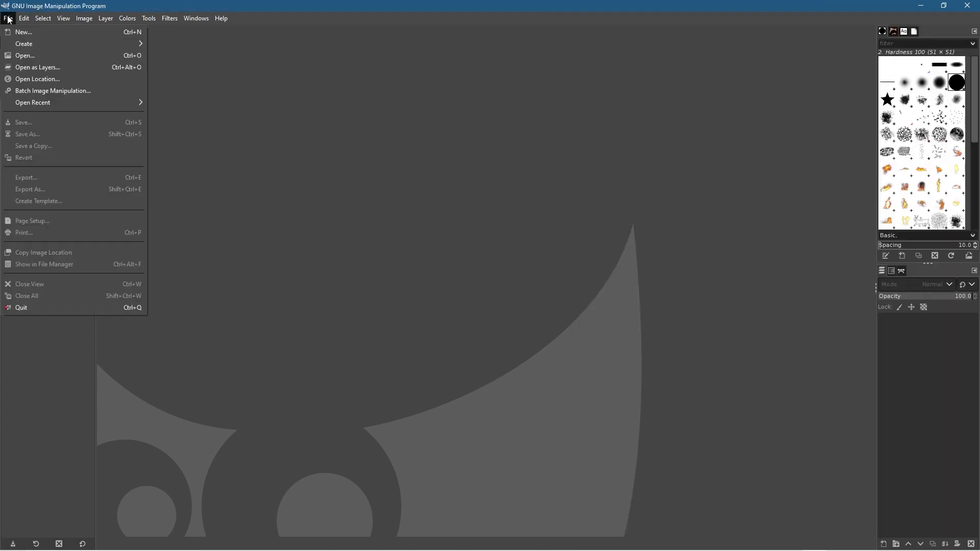
left_click(30, 32)
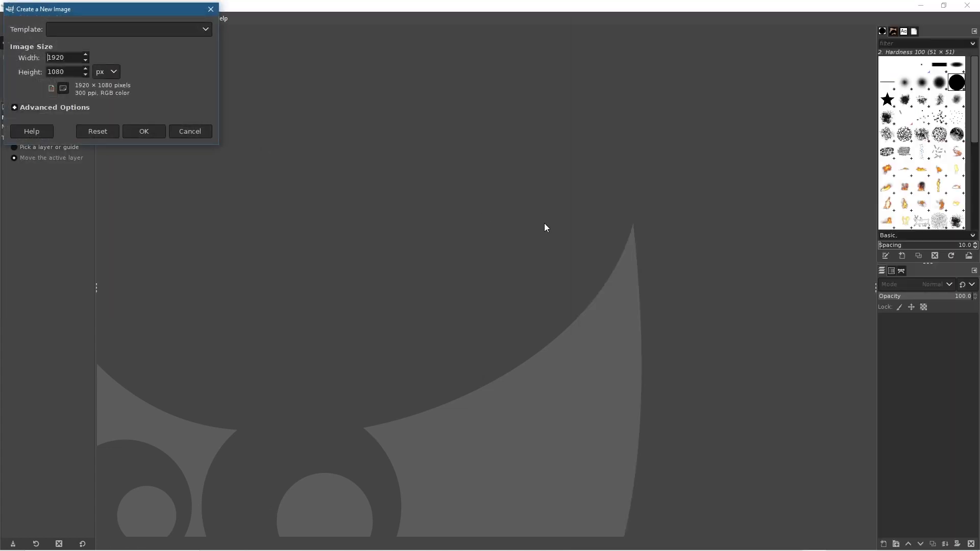
left_click_drag(102, 7, 346, 93)
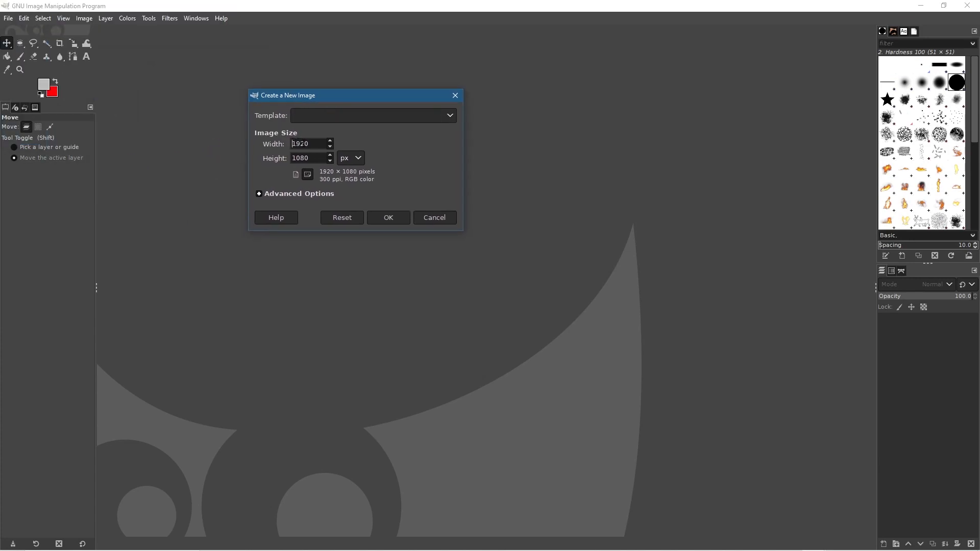
double_click(306, 145)
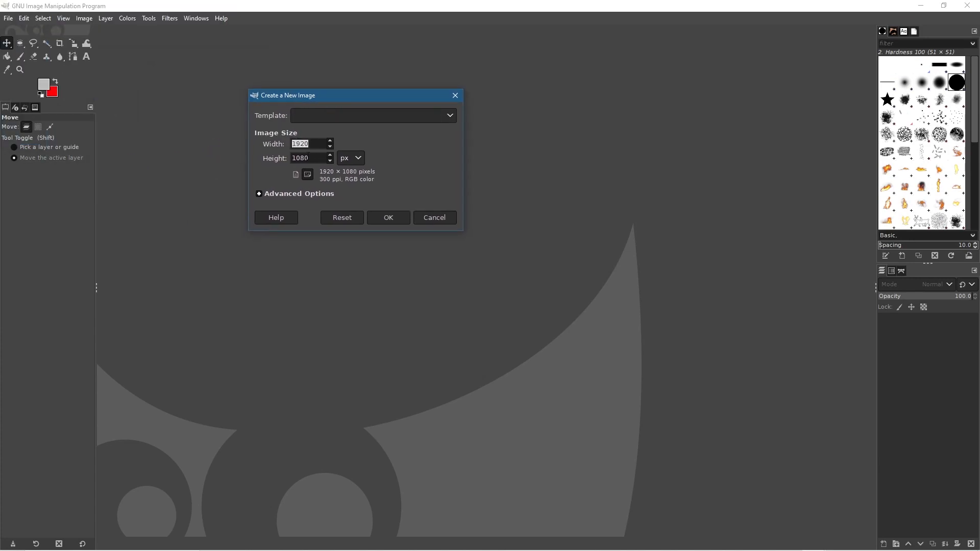
left_click(282, 195)
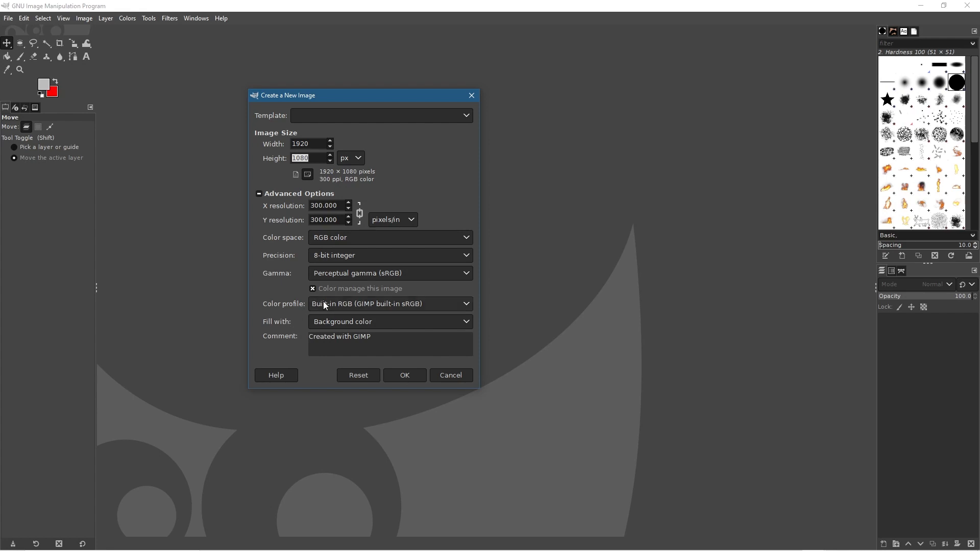
left_click(330, 323)
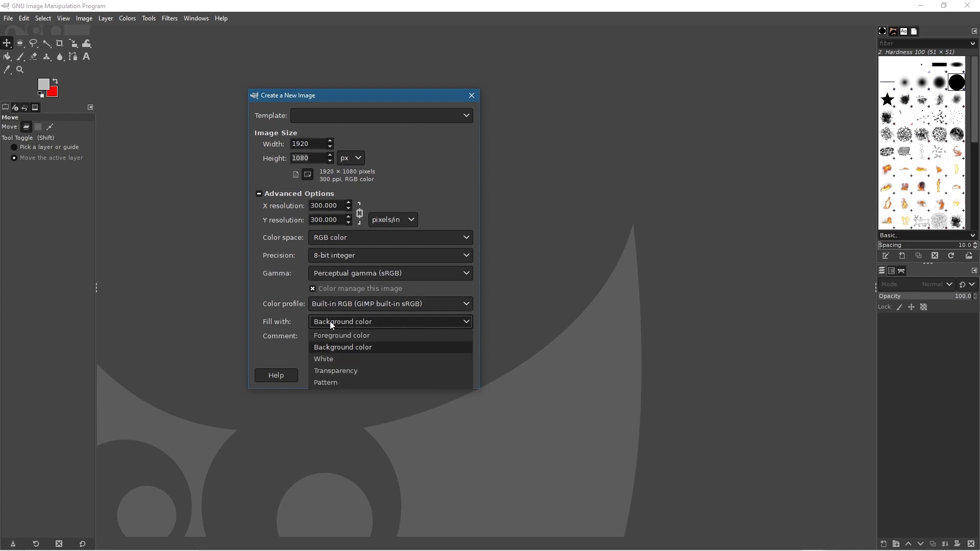
left_click(331, 376)
left_click(411, 370)
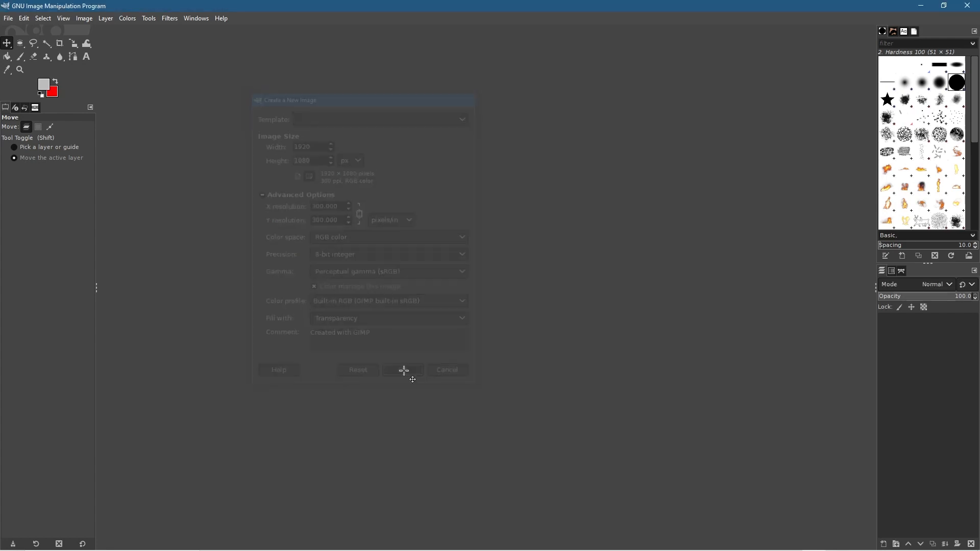
Step: Try adding away-g2e81254dd_1920.jpg from the tutorial folder to the canvas as a layer, and undo the addition
key("alt+Tab")
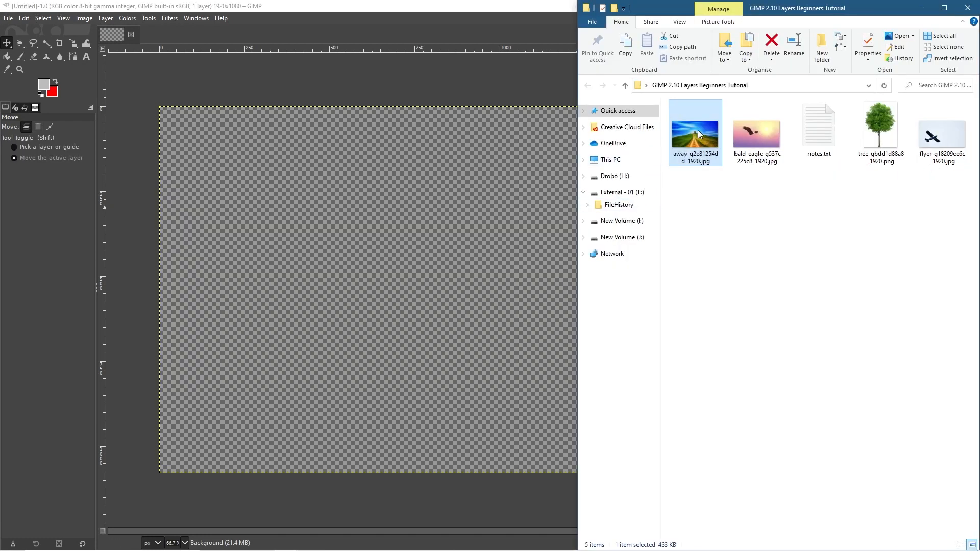
left_click_drag(699, 134, 434, 211)
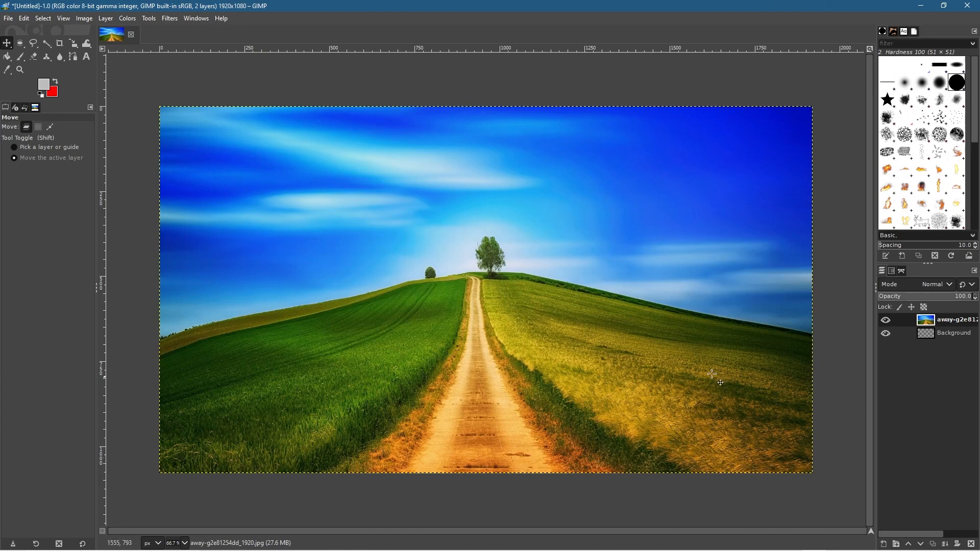
key("alt+Tab")
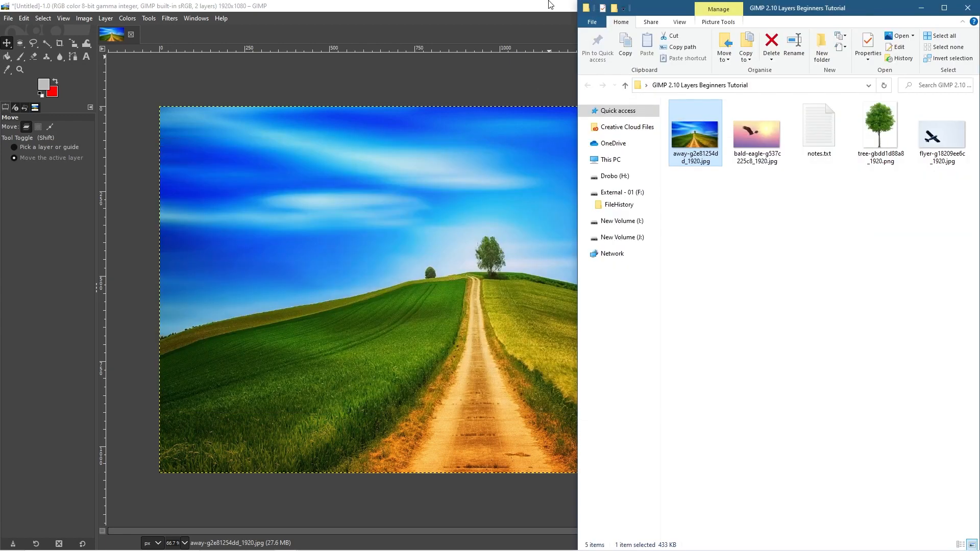
left_click(549, 2)
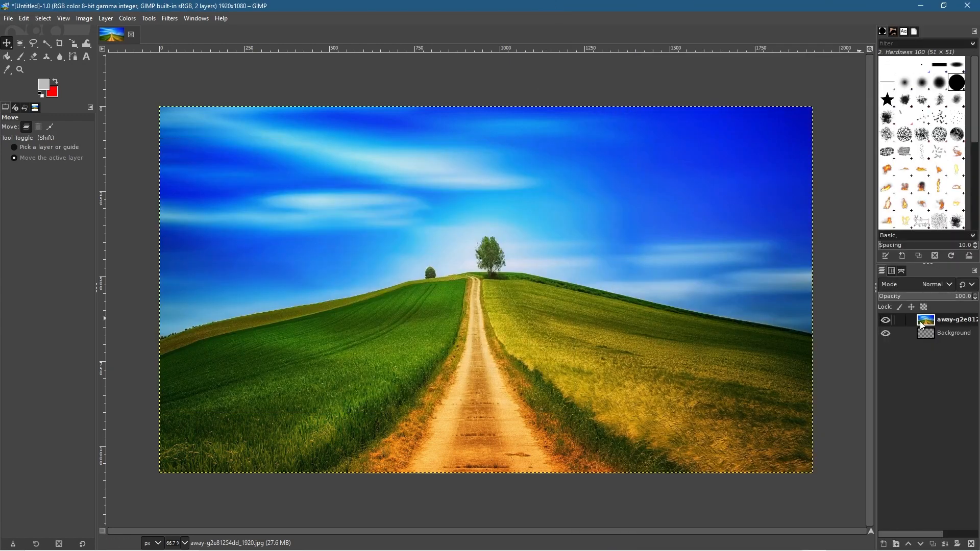
key("ctrl+z")
left_click(937, 320)
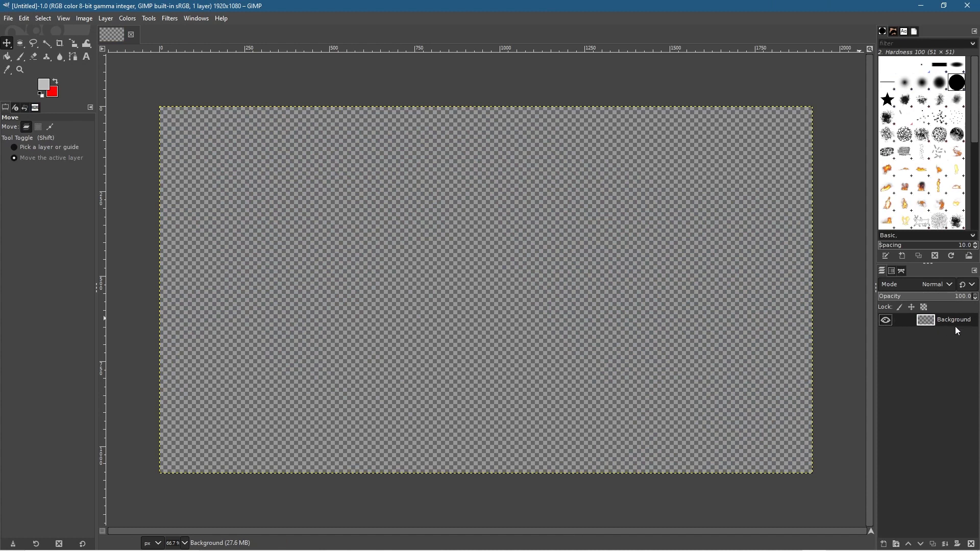
Step: Bring away-g2e81254dd_1920.jpg from the tutorial folder onto the GIMP canvas as a layer above Background
key("alt+Tab")
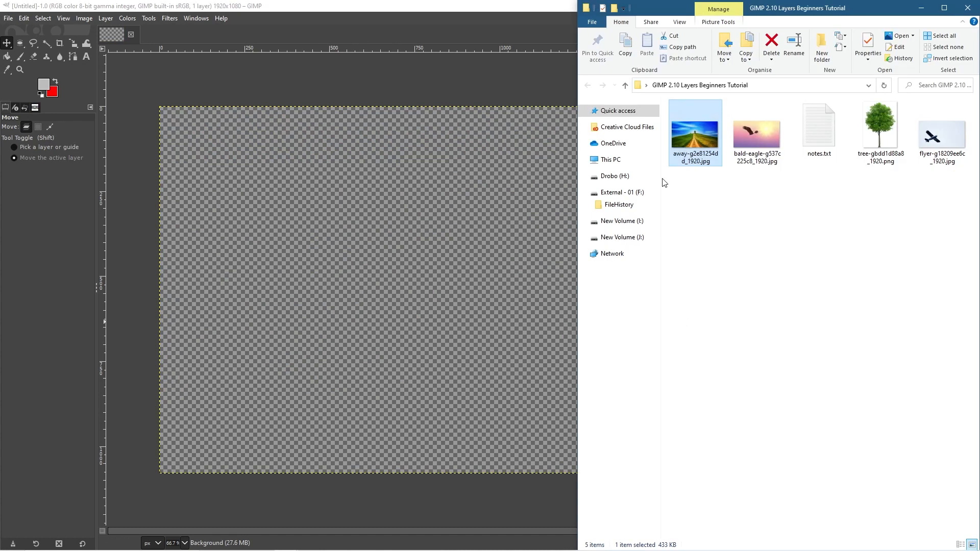
left_click_drag(384, 210, 383, 210)
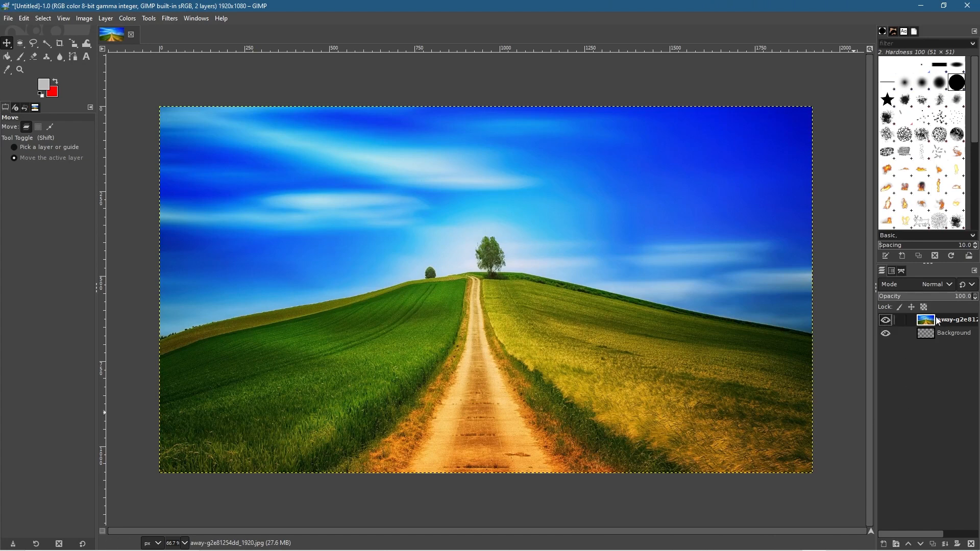
Step: Delete the empty Background layer and rename the landscape photo's layer as background
left_click(944, 334)
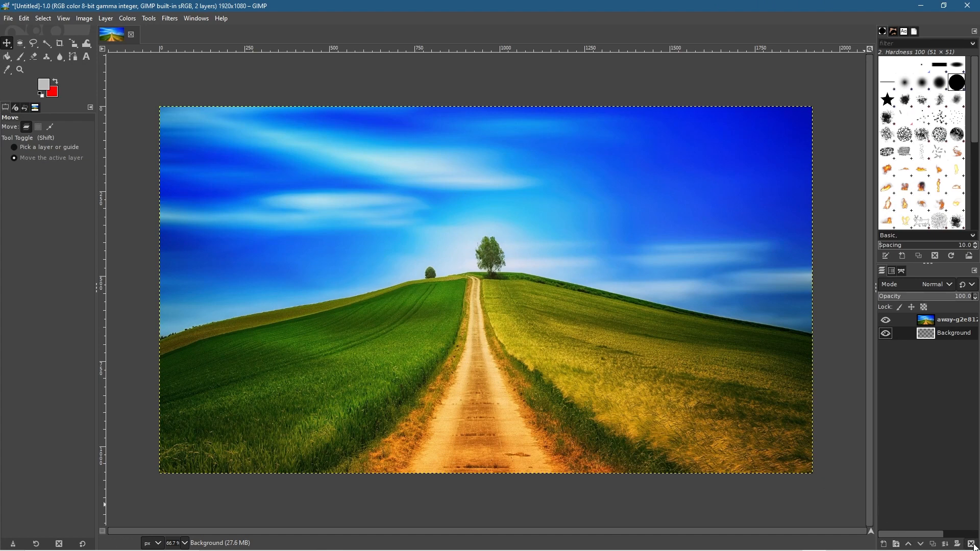
left_click(973, 545)
double_click(960, 322)
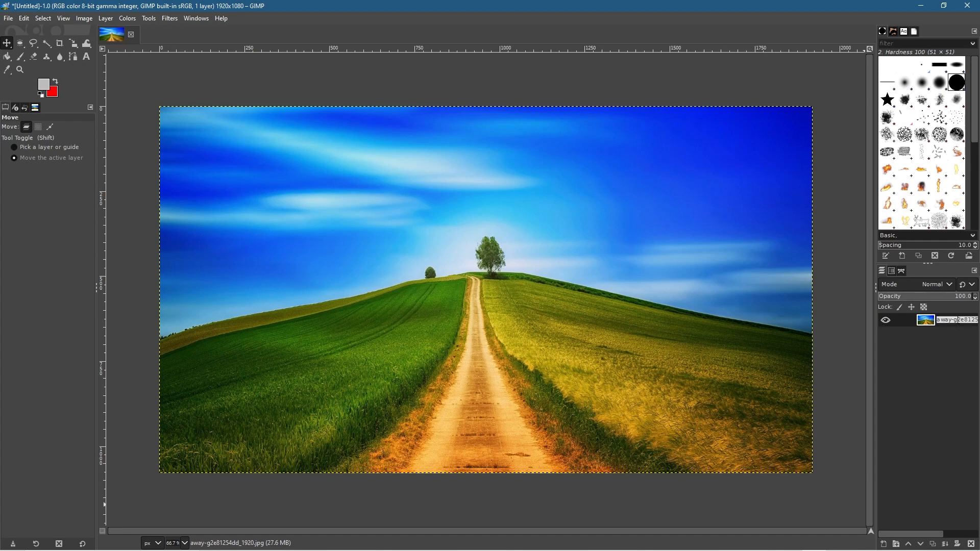
type("background")
key("Return")
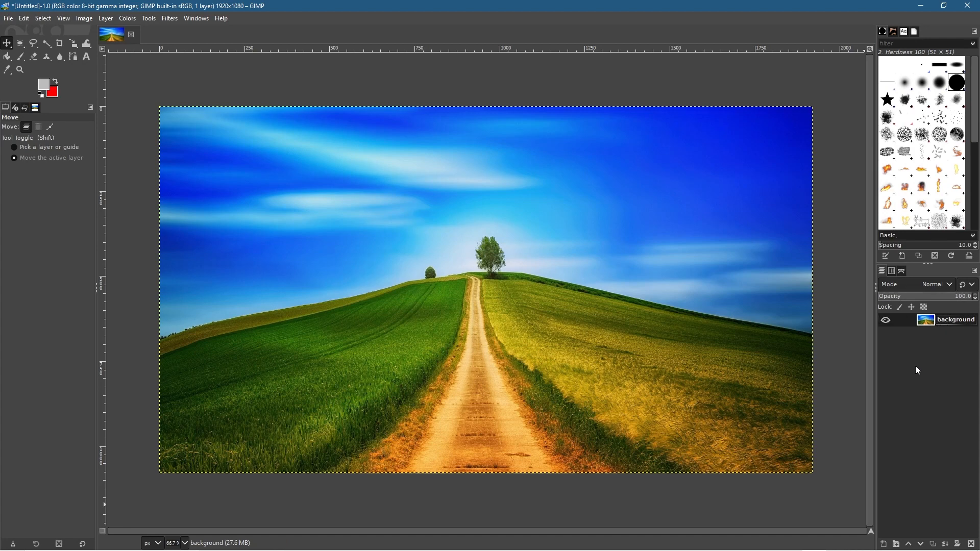
Step: Try to bring bald-eagle-g537c225c8_1920.jpg from the tutorial folder window into GIMP
key("alt+Tab")
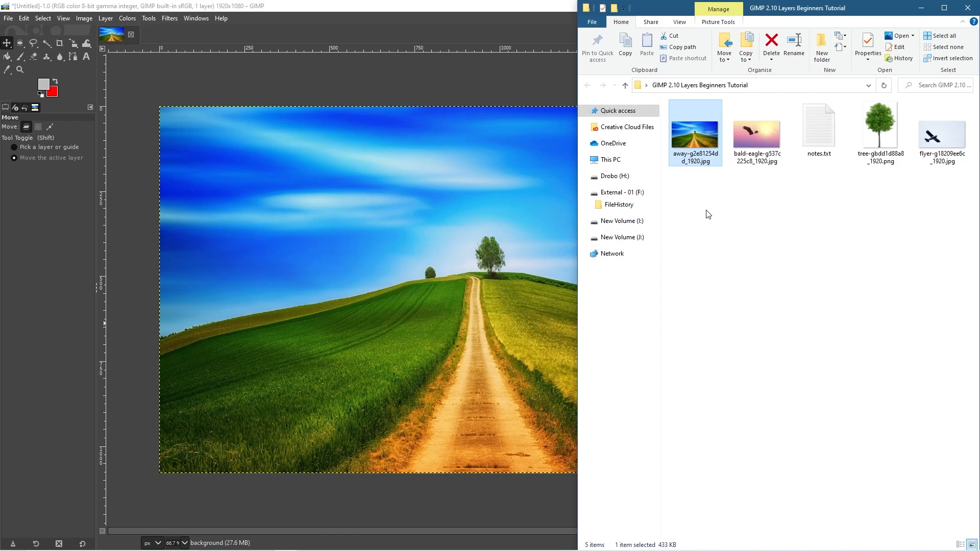
left_click_drag(772, 142, 821, 205)
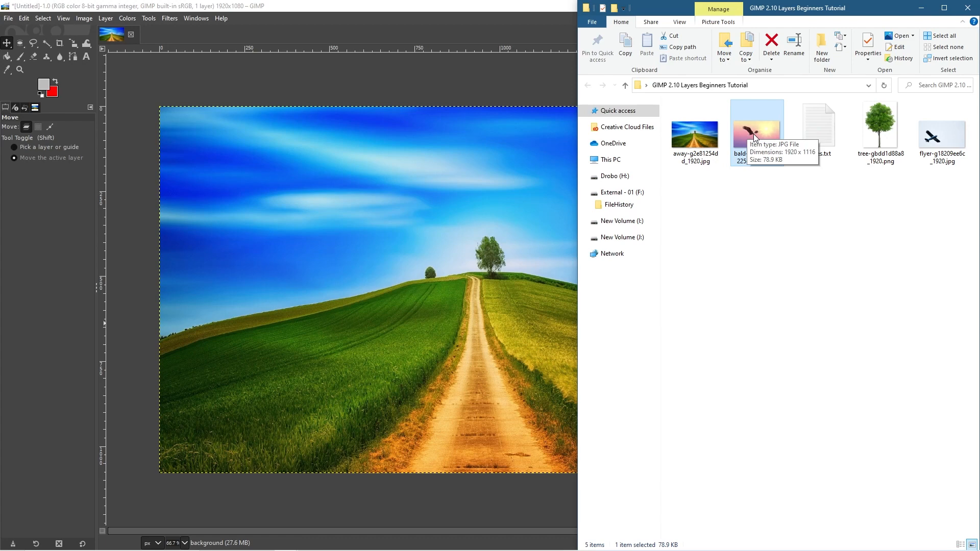
left_click_drag(755, 141, 341, 9)
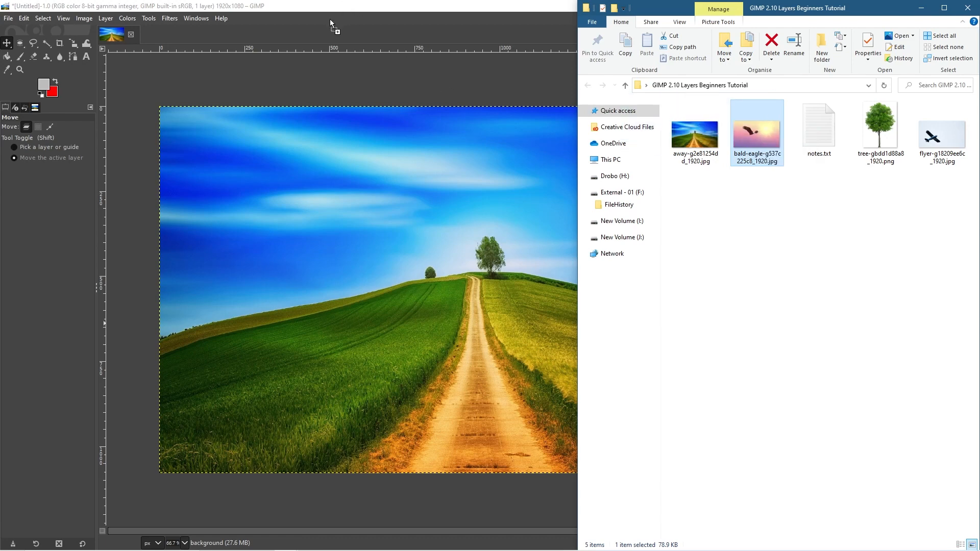
left_click(332, 32)
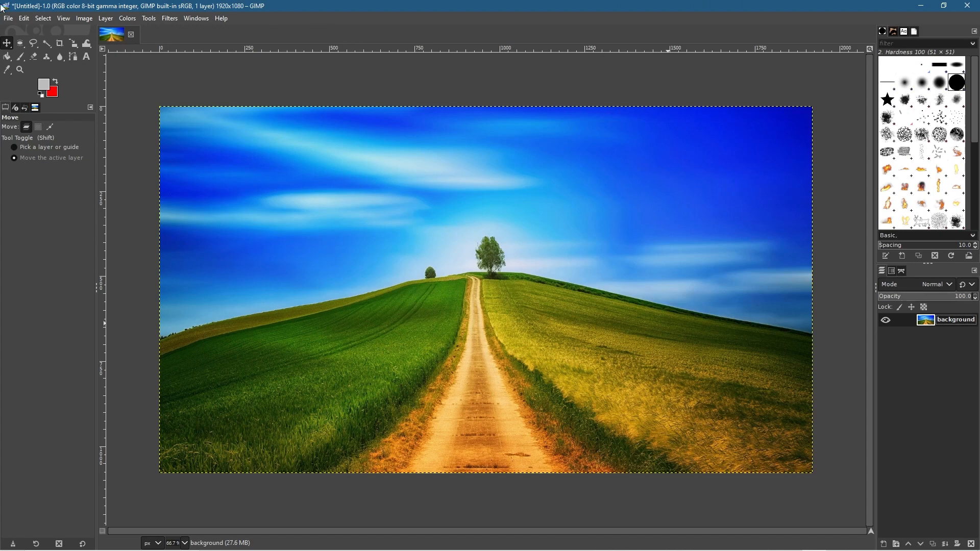
Step: Open bald-eagle-g537c225c8_1920.jpg from the GIMP 2.10 Layers Beginners Tutorial folder on the Desktop as a separate image
left_click(9, 18)
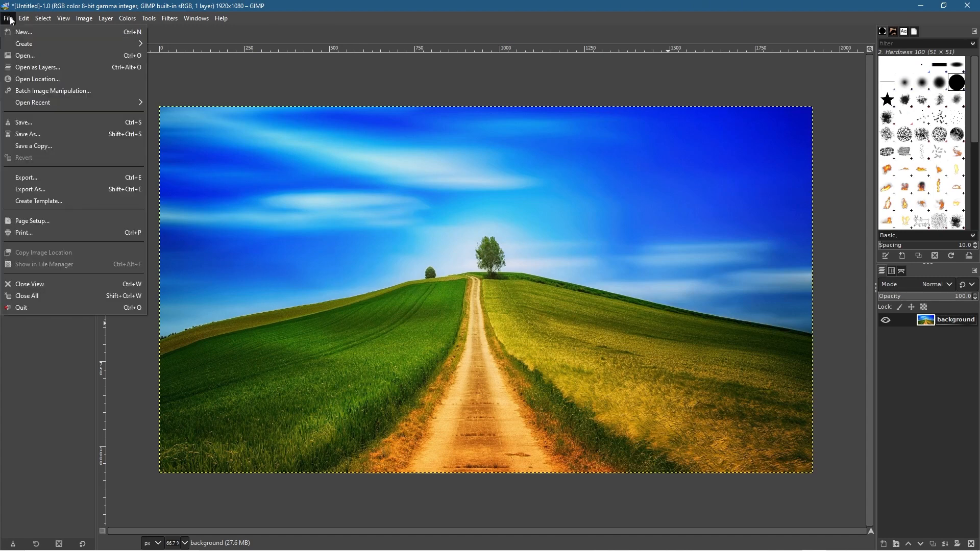
left_click(20, 61)
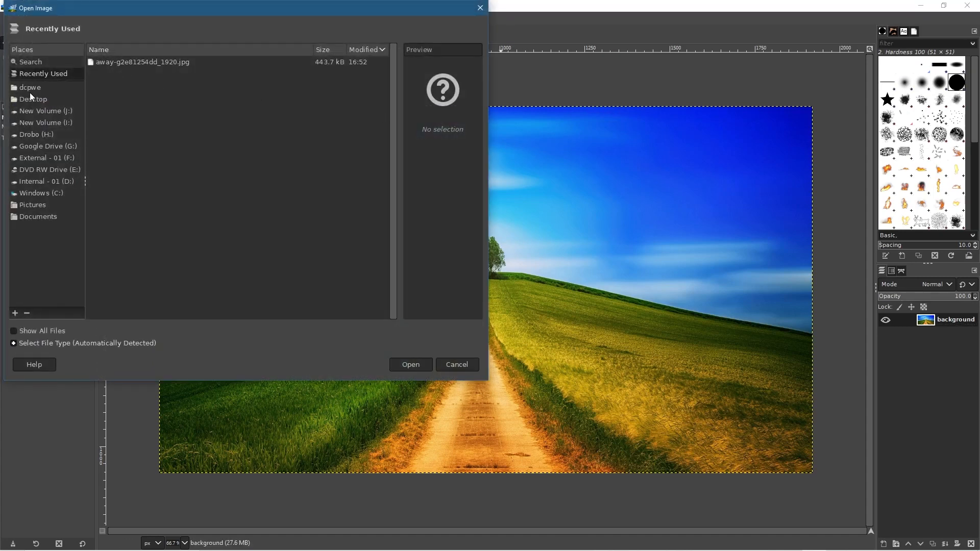
left_click(33, 99)
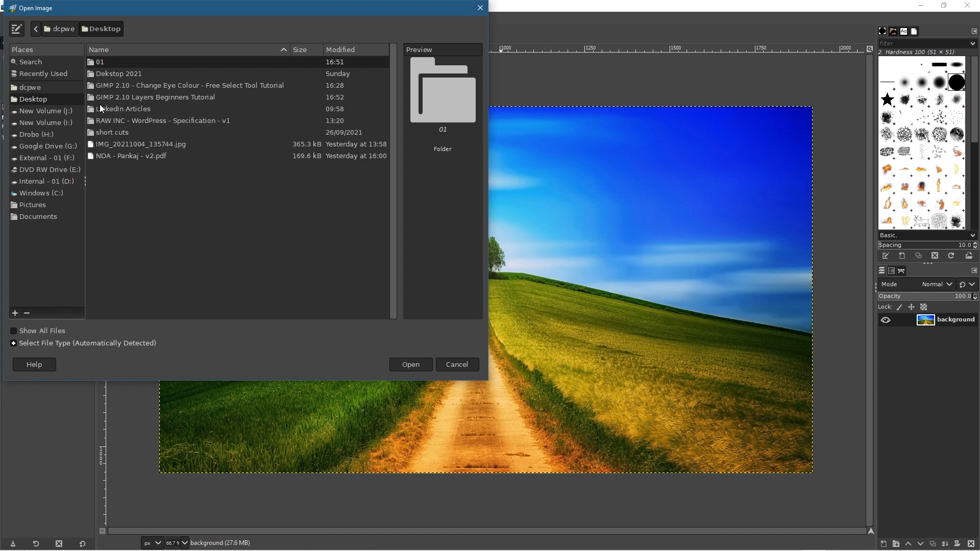
double_click(167, 96)
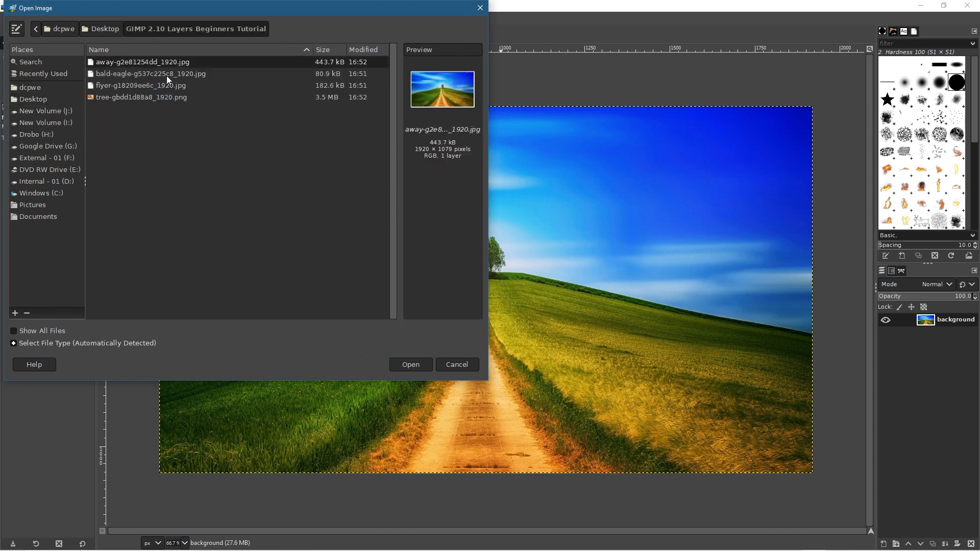
left_click(151, 73)
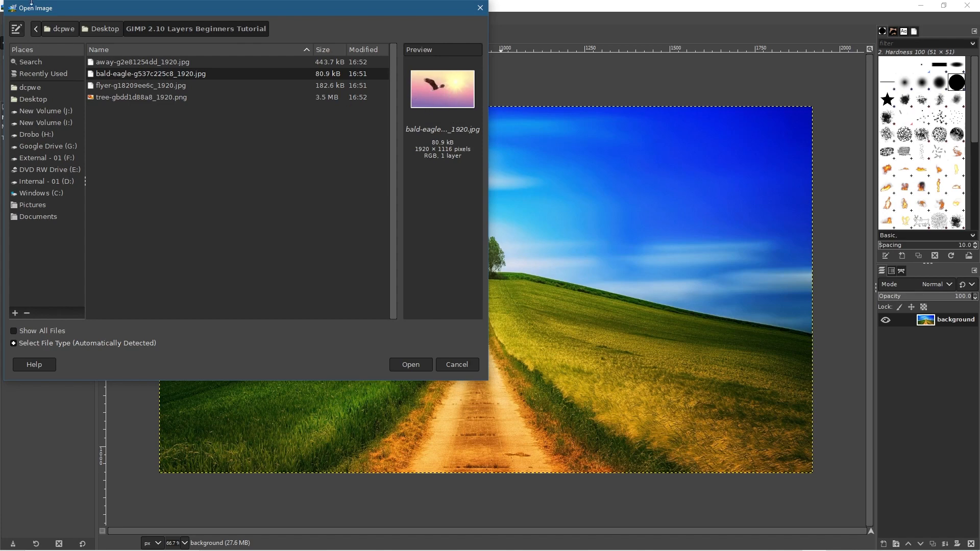
left_click(420, 363)
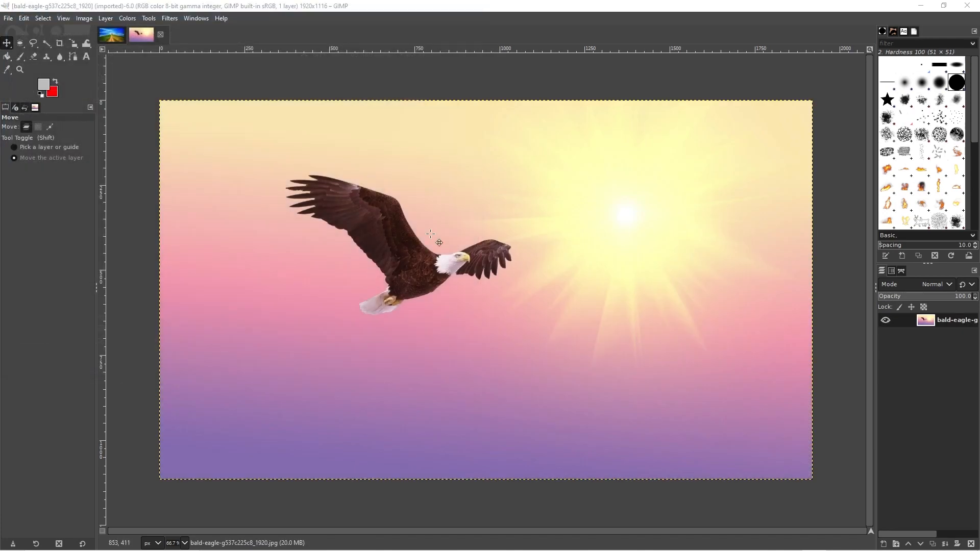
left_click(112, 36)
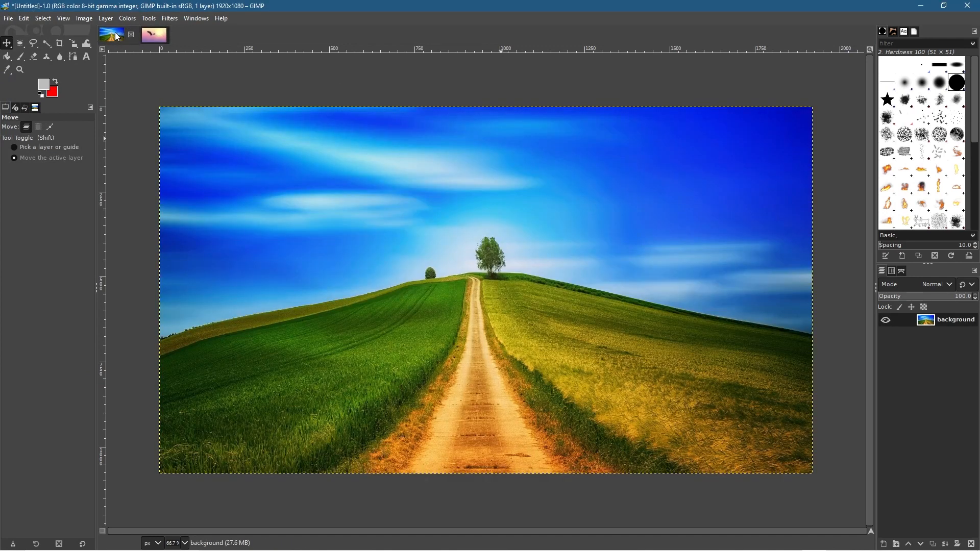
left_click(153, 40)
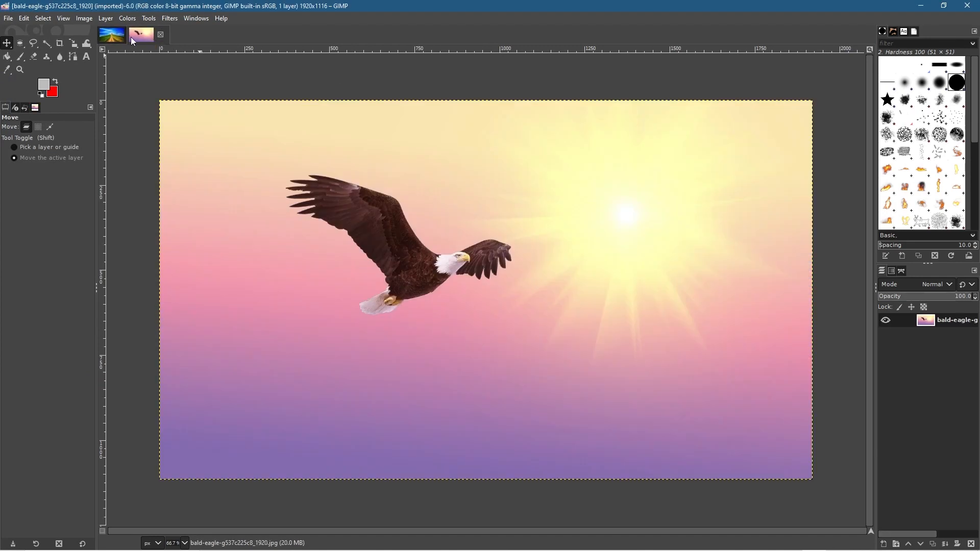
Step: Save the landscape composition as layers-01 in XCF format in the Desktop folder GIMP 2.10 Layers Beginners Tutorial
left_click(112, 35)
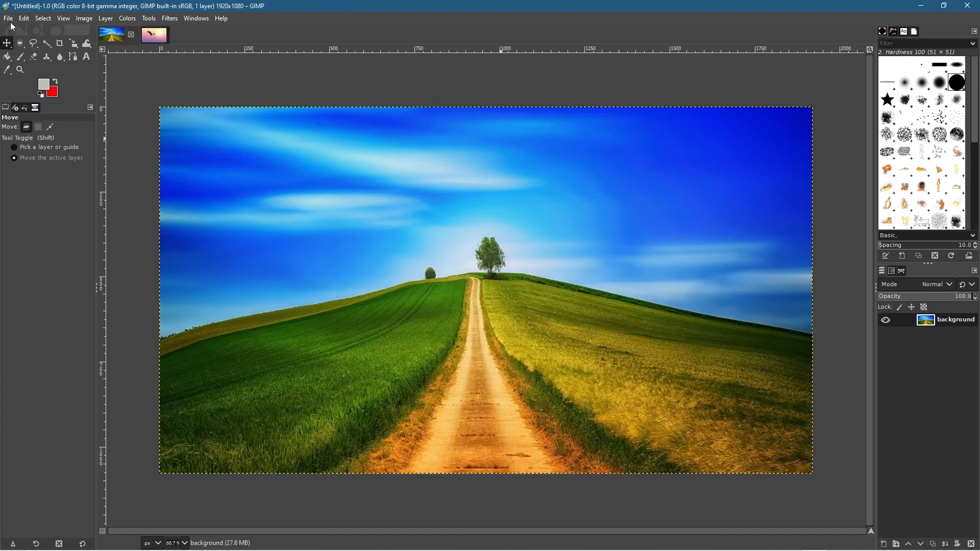
left_click(9, 19)
left_click(36, 135)
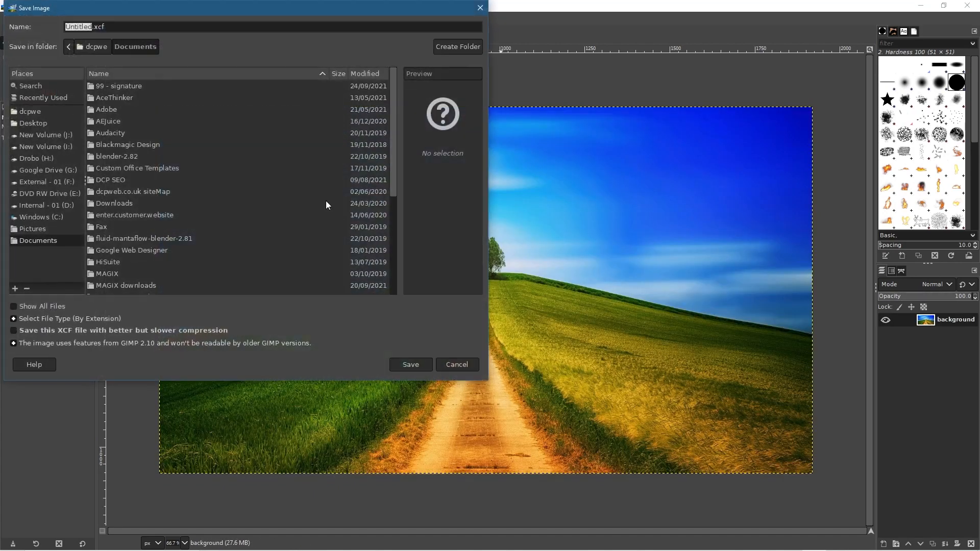
left_click(36, 123)
double_click(148, 120)
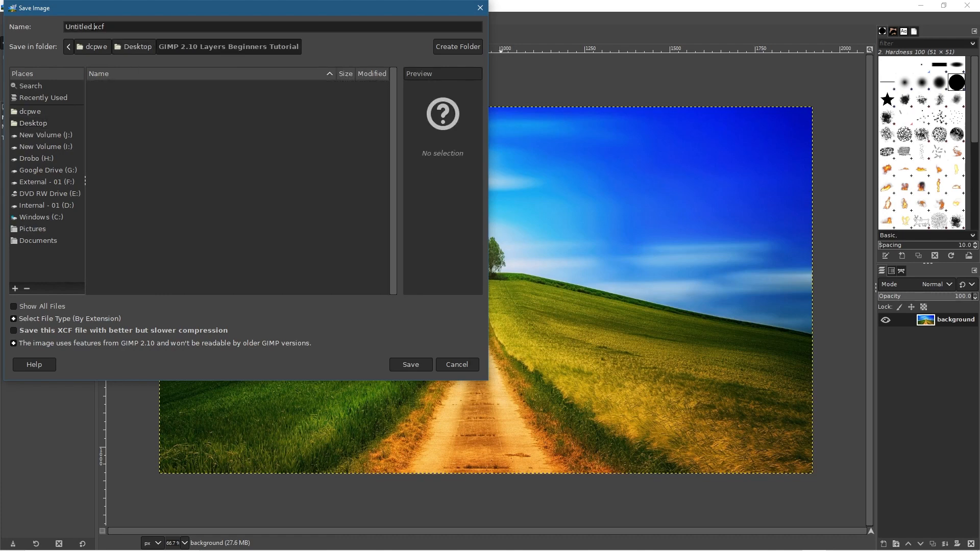
left_click_drag(92, 26, 34, 26)
type("layers0")
key("BackSpace")
type("-01")
left_click(410, 364)
Step: Return to the bald eagle image and activate Foreground Select in the mode that adds to the current selection
left_click(155, 35)
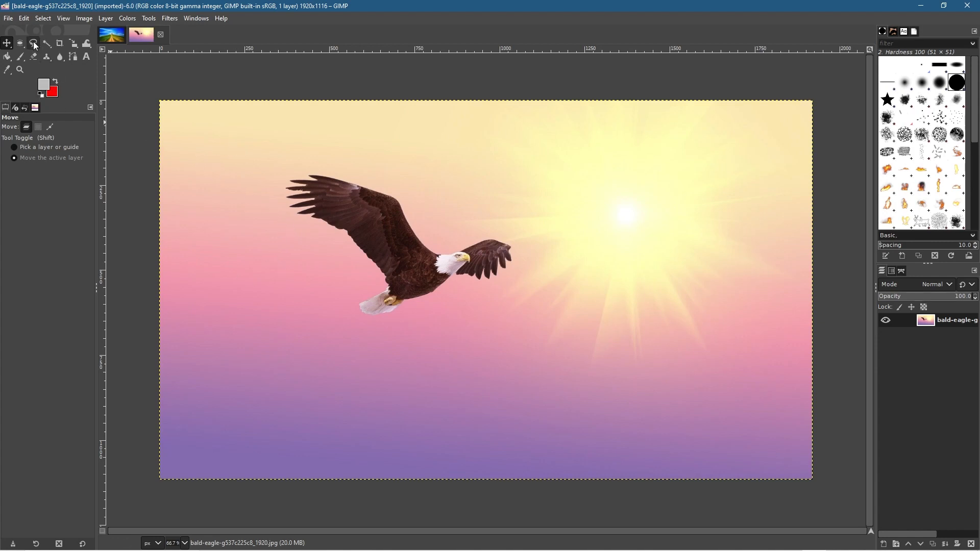
mouse_move(33, 43)
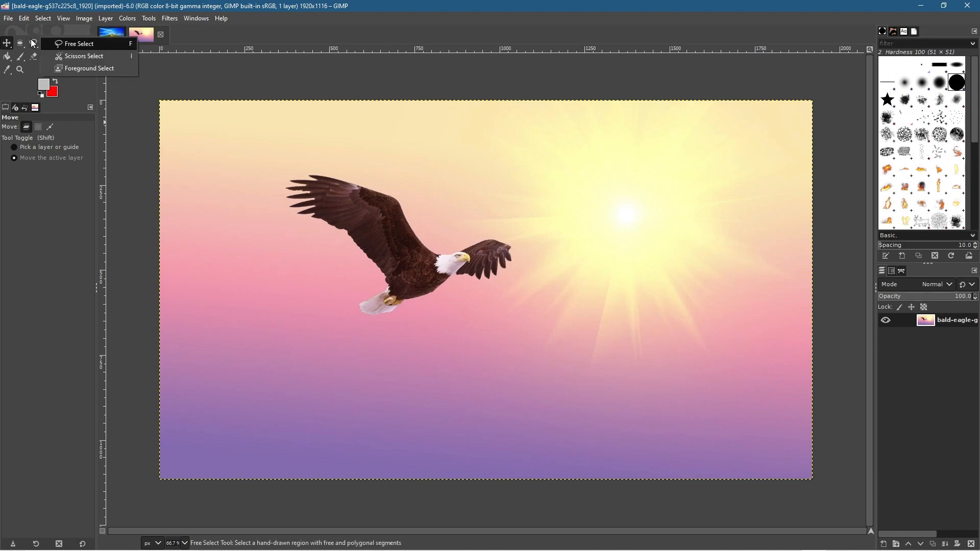
left_click(79, 69)
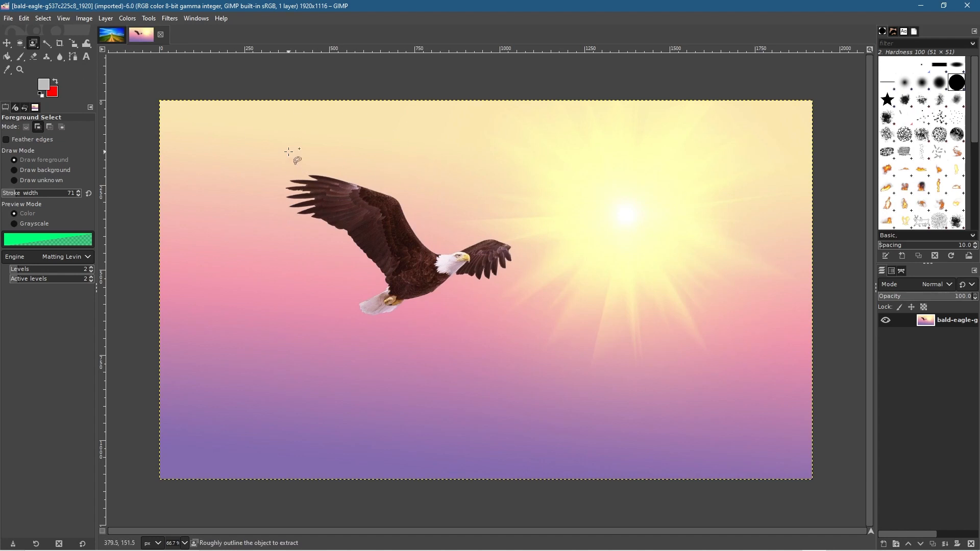
left_click(34, 44)
left_click(74, 68)
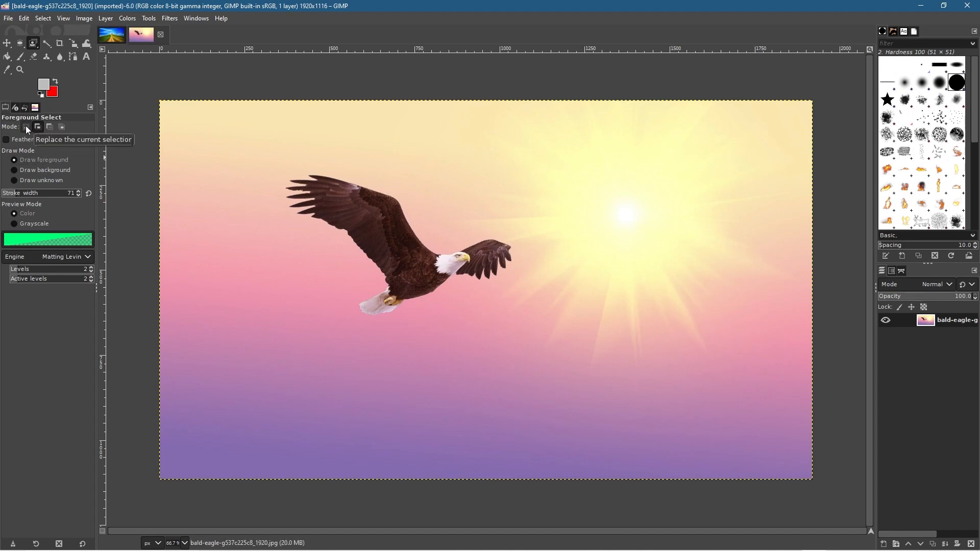
left_click(39, 126)
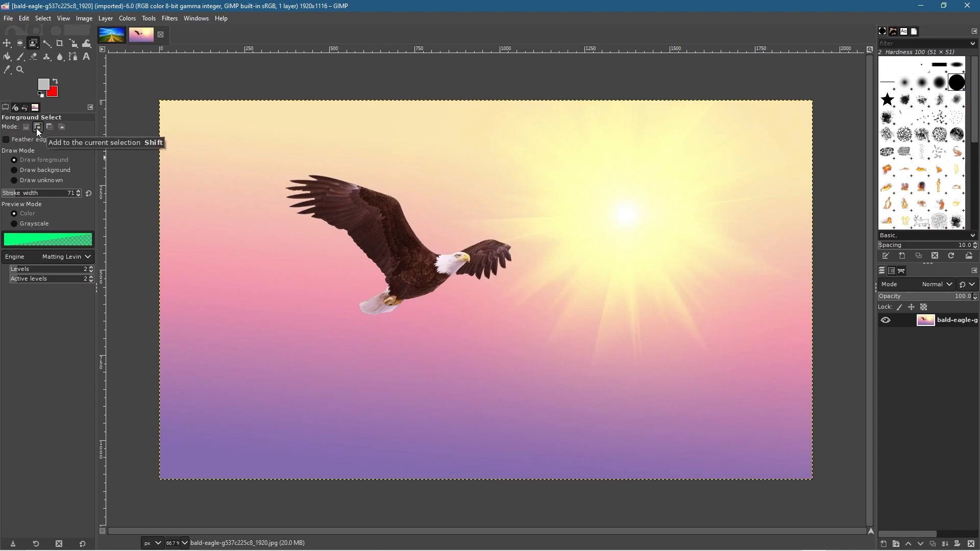
Step: Set the Foreground Select preview colour to the green 00ee70
left_click(35, 241)
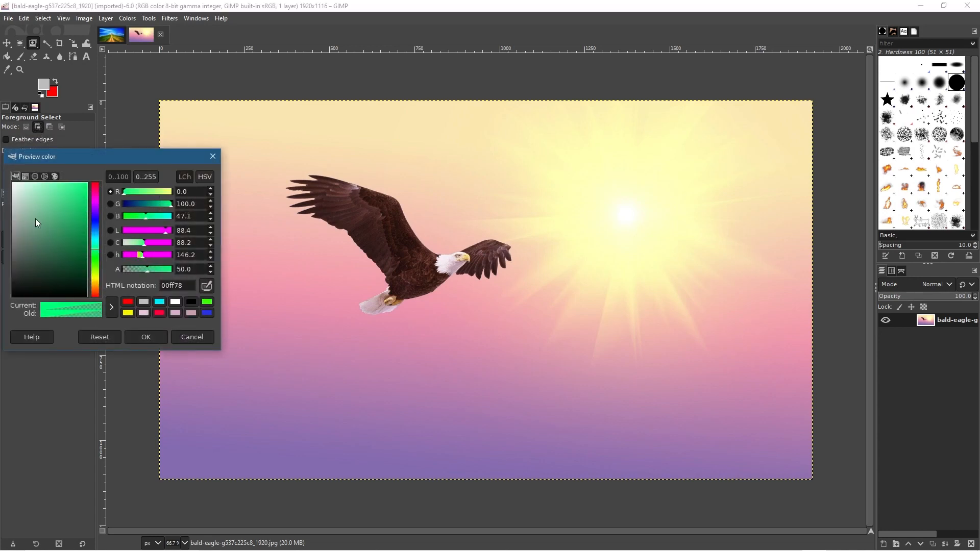
left_click_drag(69, 210, 91, 189)
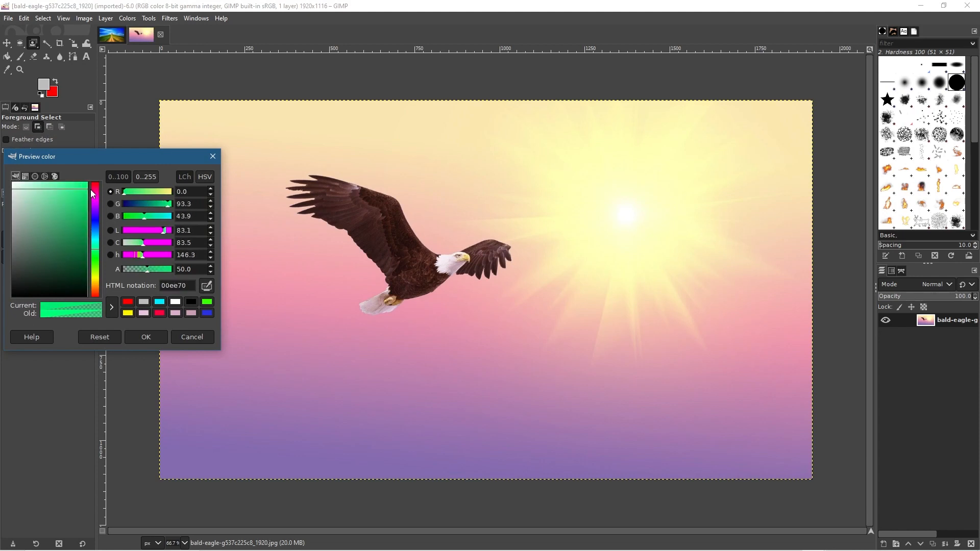
left_click(139, 338)
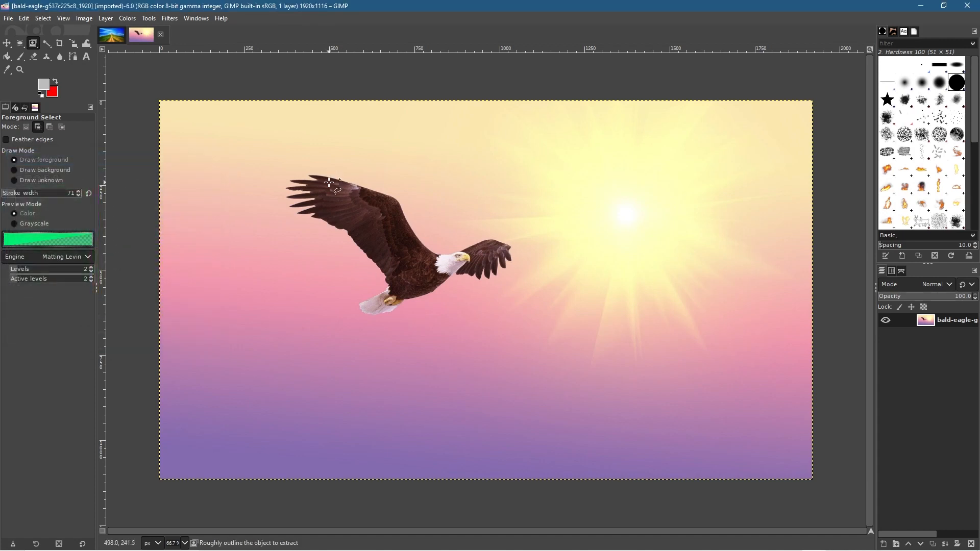
Step: Draw a rough closed polygonal outline around the whole eagle, including both wings, head and tail, and apply it for refinement
scroll(330, 182, "up", 2)
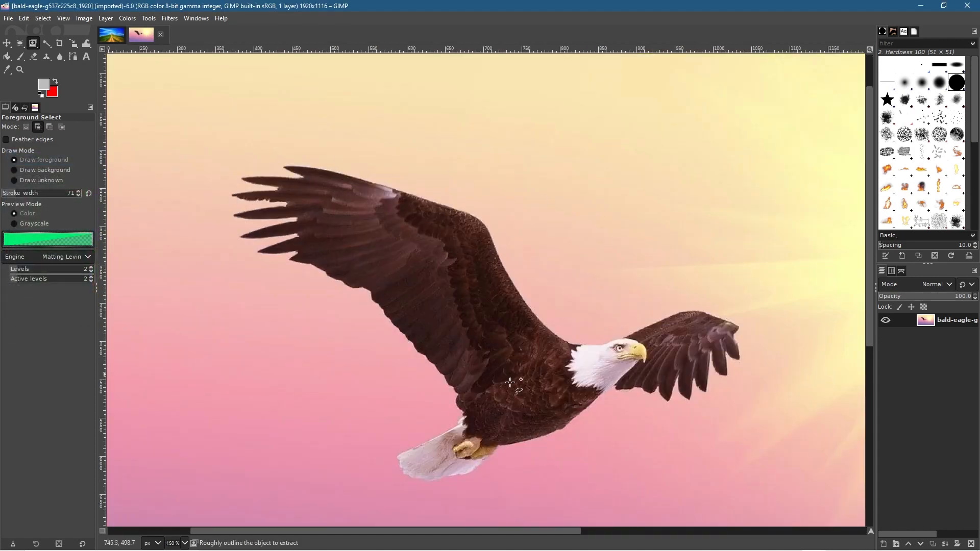
left_click(328, 164)
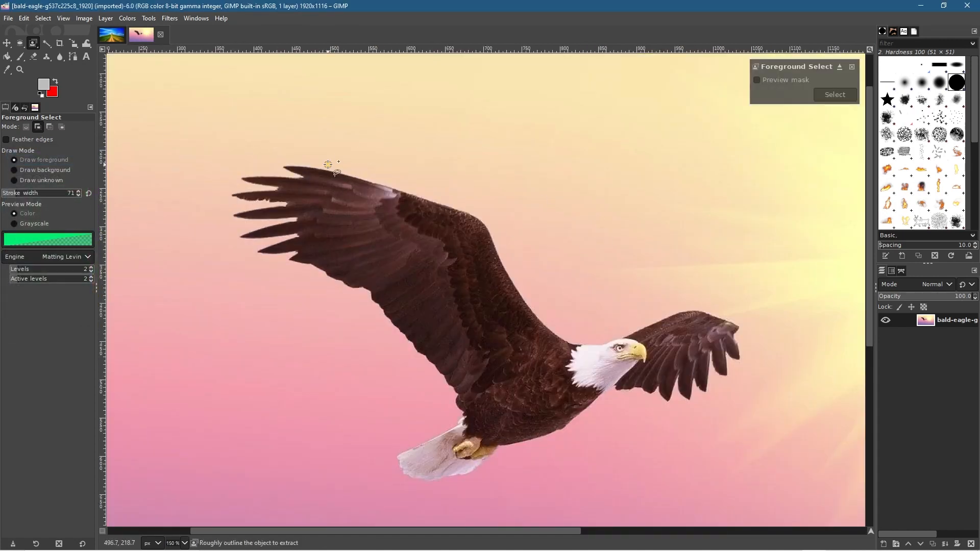
left_click(450, 198)
left_click(491, 218)
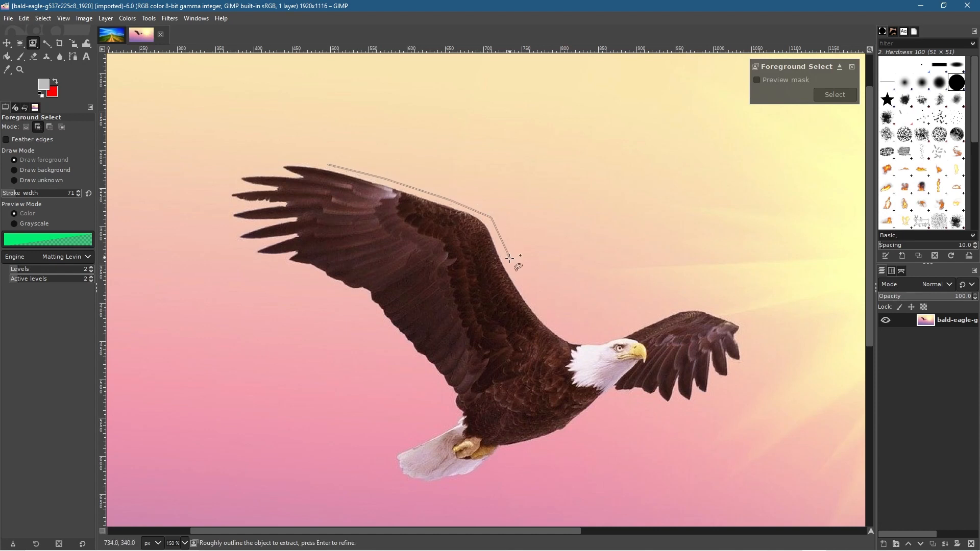
left_click(537, 302)
left_click(560, 326)
left_click(594, 333)
left_click(633, 323)
left_click(670, 307)
left_click(710, 300)
left_click(748, 318)
left_click(745, 348)
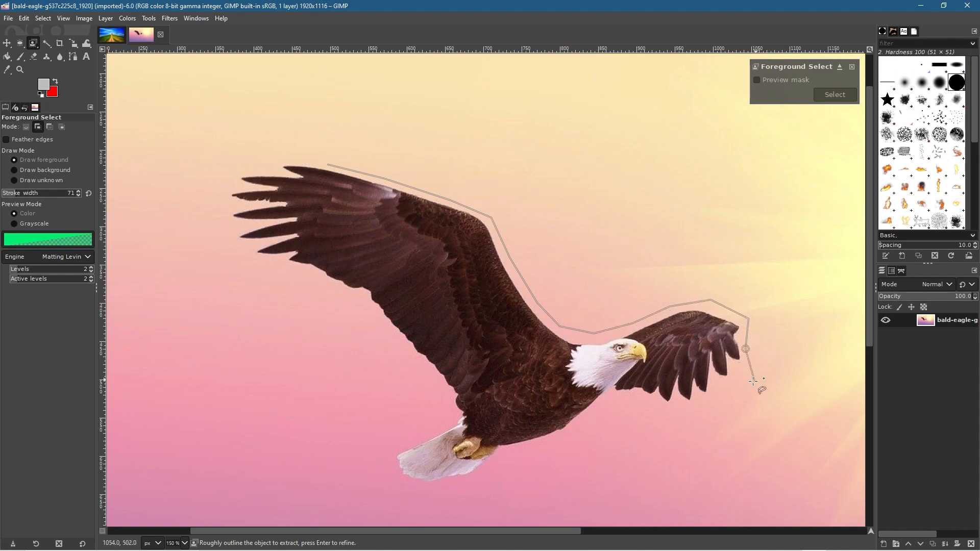
left_click(741, 384)
left_click(700, 407)
left_click(641, 411)
left_click(615, 398)
left_click(596, 419)
left_click(541, 451)
left_click(503, 455)
left_click(478, 486)
left_click(427, 494)
left_click(379, 483)
left_click(374, 448)
left_click(428, 421)
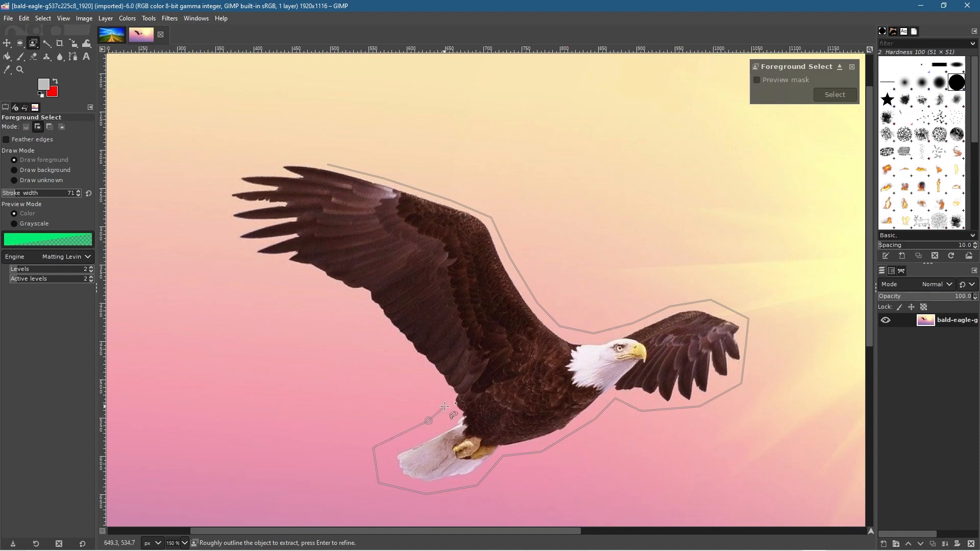
left_click(424, 366)
left_click(379, 333)
left_click(341, 292)
left_click(296, 275)
left_click(244, 266)
left_click(213, 229)
left_click(209, 175)
left_click(236, 159)
left_click(278, 155)
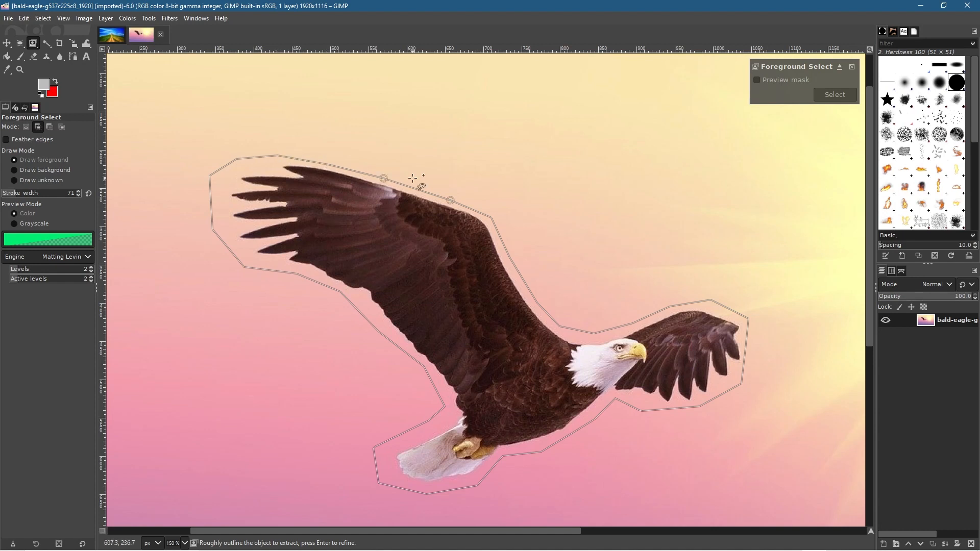
key("Return")
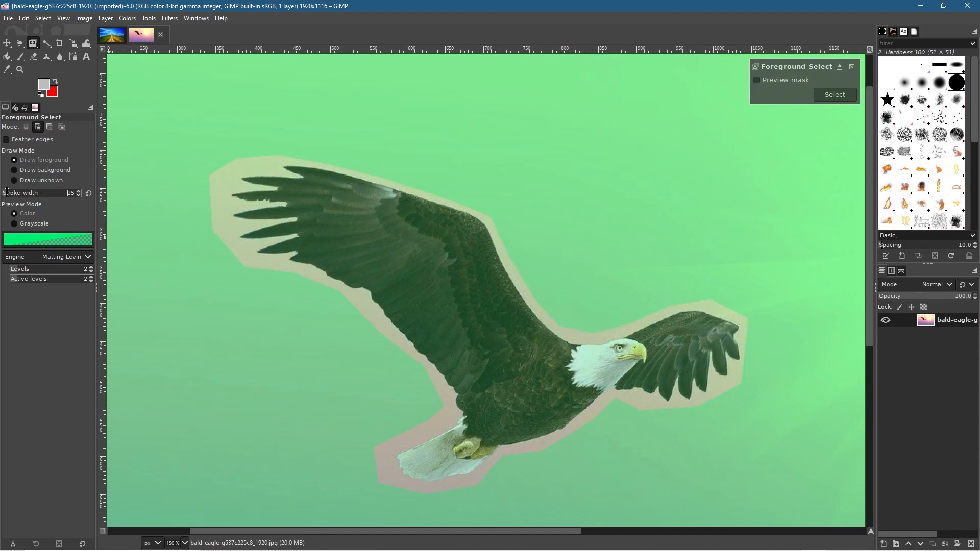
Step: Mark the eagle as foreground with a 15 px stroke running just inside the edges of both wings, head, body and tail
mouse_move(317, 179)
left_mouse_down()
mouse_move(464, 222)
mouse_move(511, 310)
mouse_move(549, 347)
mouse_move(596, 357)
mouse_move(637, 348)
mouse_move(672, 330)
mouse_move(692, 292)
left_mouse_up()
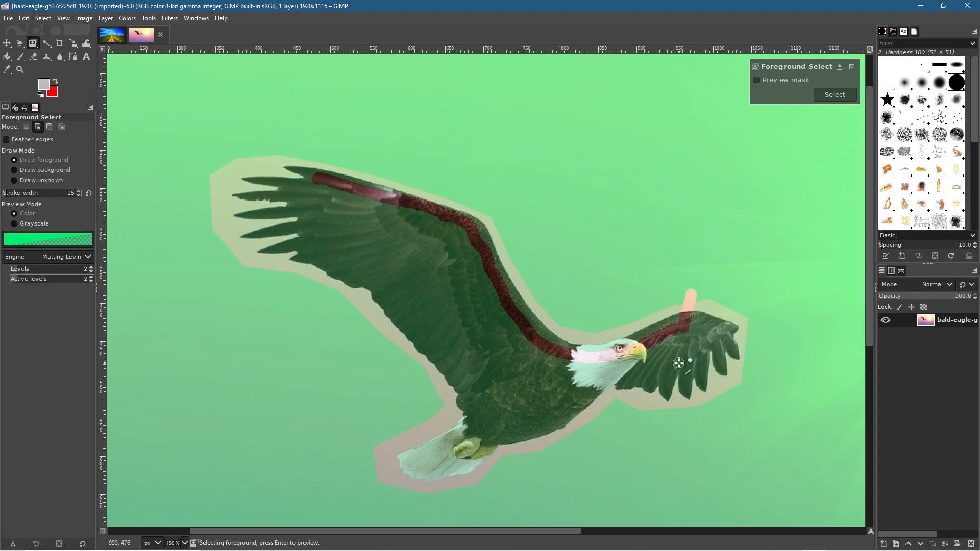
key("ctrl+z")
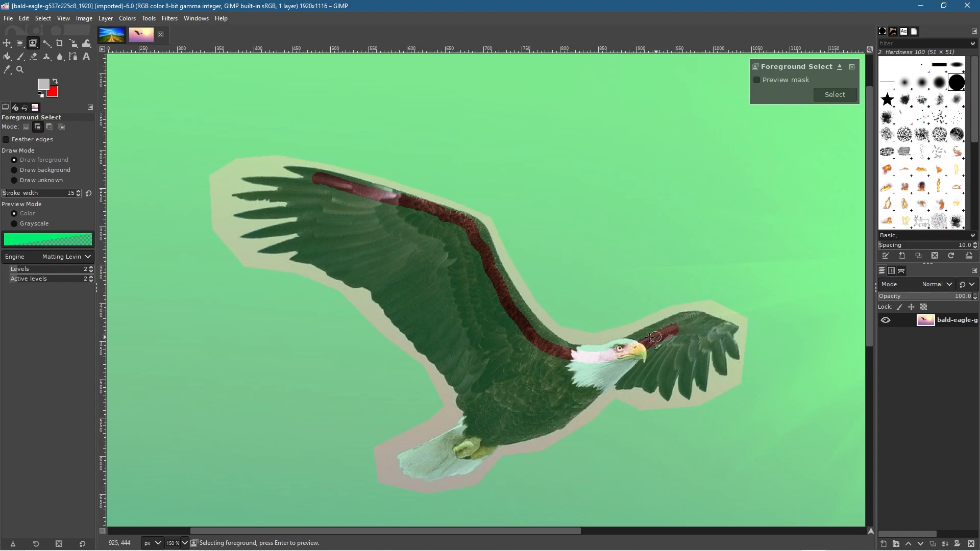
mouse_move(673, 328)
left_mouse_down()
mouse_move(715, 325)
mouse_move(715, 334)
mouse_move(657, 370)
mouse_move(605, 375)
mouse_move(524, 432)
mouse_move(487, 434)
mouse_move(449, 469)
mouse_move(420, 469)
mouse_move(479, 427)
mouse_move(476, 392)
mouse_move(458, 359)
mouse_move(378, 279)
mouse_move(306, 242)
mouse_move(316, 178)
left_mouse_up()
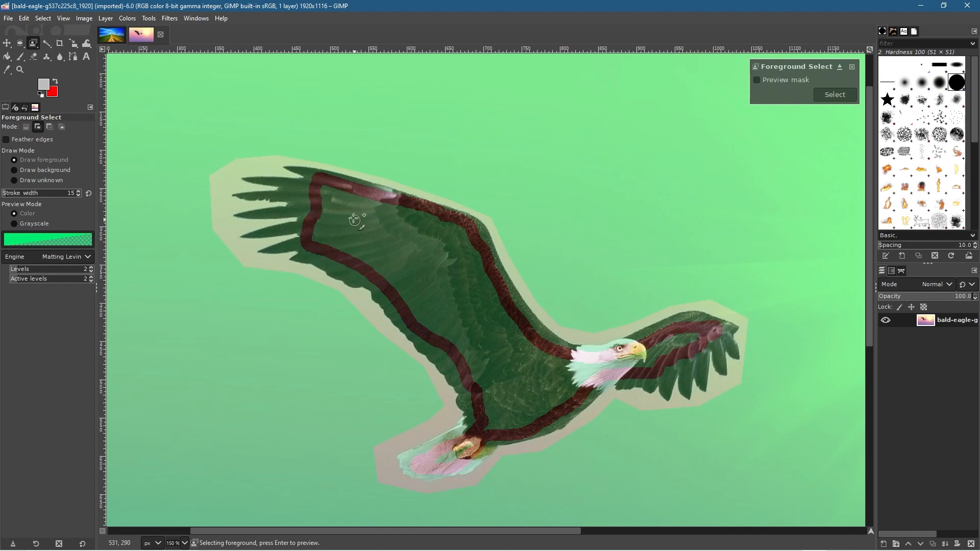
Step: Set the stroke width to 10 and mark the bases of the larger wing's tip feathers as foreground
scroll(302, 168, "up", 5)
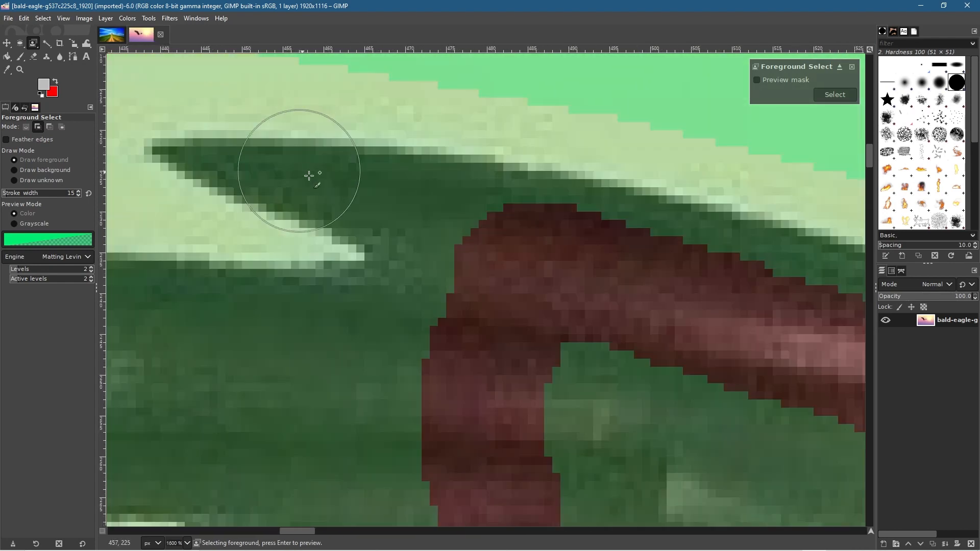
scroll(352, 220, "down", 2)
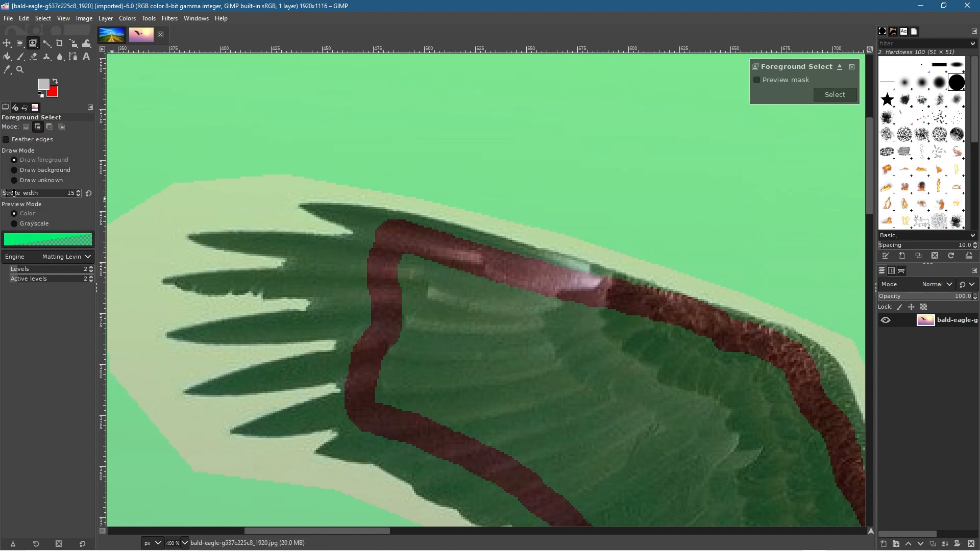
scroll(7, 193, "up", 10)
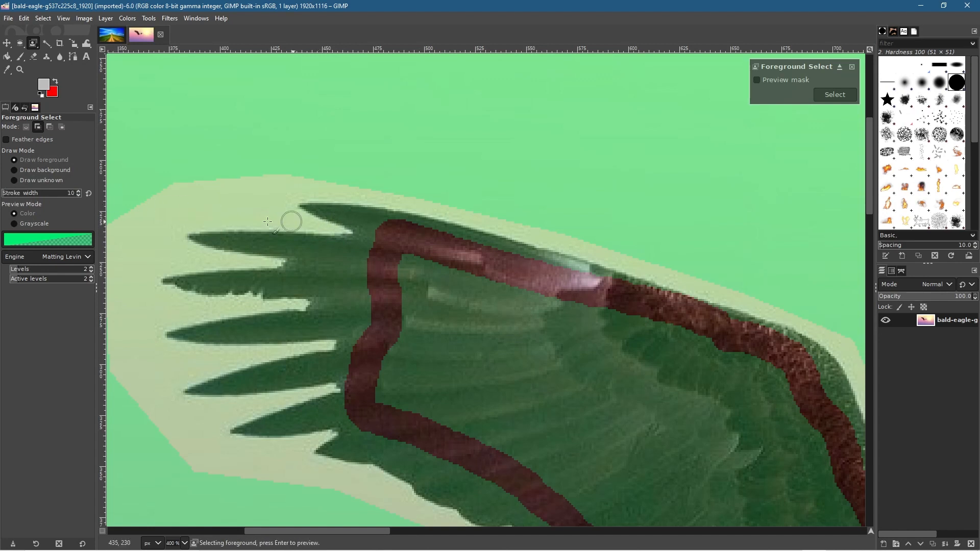
mouse_move(394, 235)
left_mouse_down()
mouse_move(360, 220)
mouse_move(327, 245)
left_mouse_up()
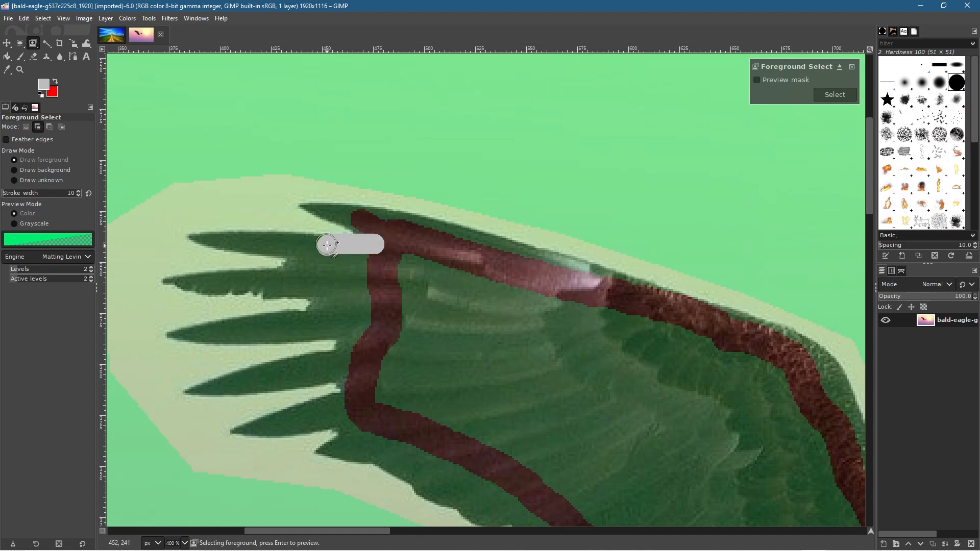
left_click_drag(386, 252, 297, 250)
mouse_move(361, 271)
left_mouse_down()
mouse_move(326, 264)
mouse_move(278, 283)
left_mouse_up()
mouse_move(342, 292)
left_mouse_down()
mouse_move(352, 306)
mouse_move(314, 321)
mouse_move(366, 279)
mouse_move(366, 353)
mouse_move(348, 371)
mouse_move(278, 374)
left_mouse_up()
left_click_drag(359, 411, 306, 417)
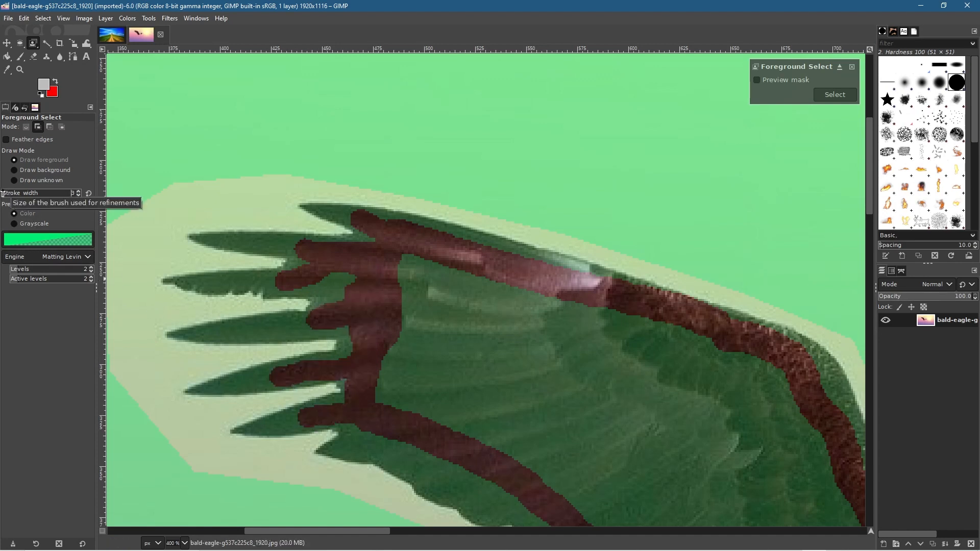
Step: Set the stroke width to 3 and mark the thin ends of the larger wing's tip feathers as foreground
left_click_drag(301, 249, 217, 240)
left_click_drag(301, 276, 195, 282)
left_click_drag(298, 324, 196, 332)
left_click_drag(331, 329, 204, 332)
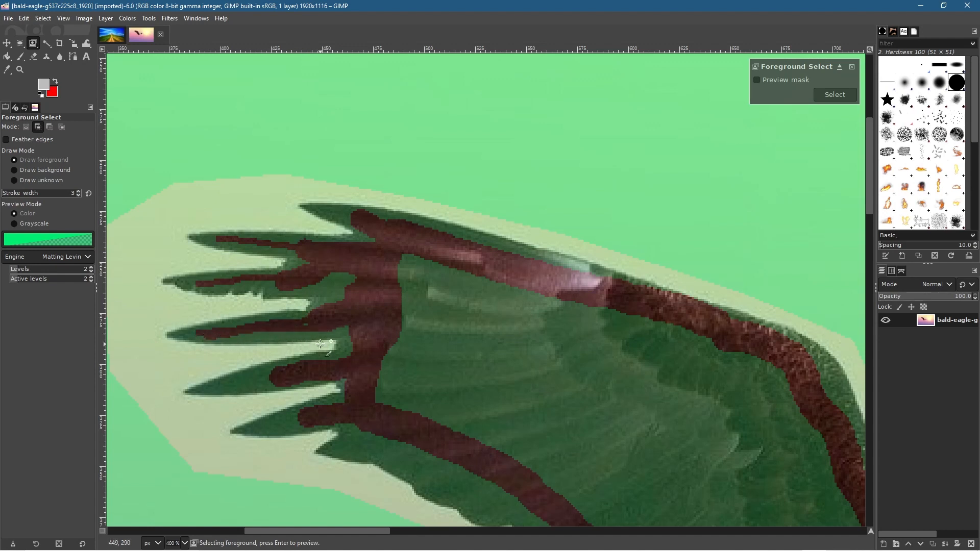
left_click_drag(286, 372, 212, 390)
left_click_drag(308, 414, 257, 426)
Step: Add thin foreground strokes along the larger wing's trailing edge and around the tail
mouse_move(357, 437)
left_mouse_down()
mouse_move(449, 484)
mouse_move(415, 253)
mouse_move(374, 251)
mouse_move(420, 265)
mouse_move(489, 322)
mouse_move(665, 507)
mouse_move(633, 418)
mouse_move(569, 298)
mouse_move(620, 357)
mouse_move(636, 395)
left_mouse_up()
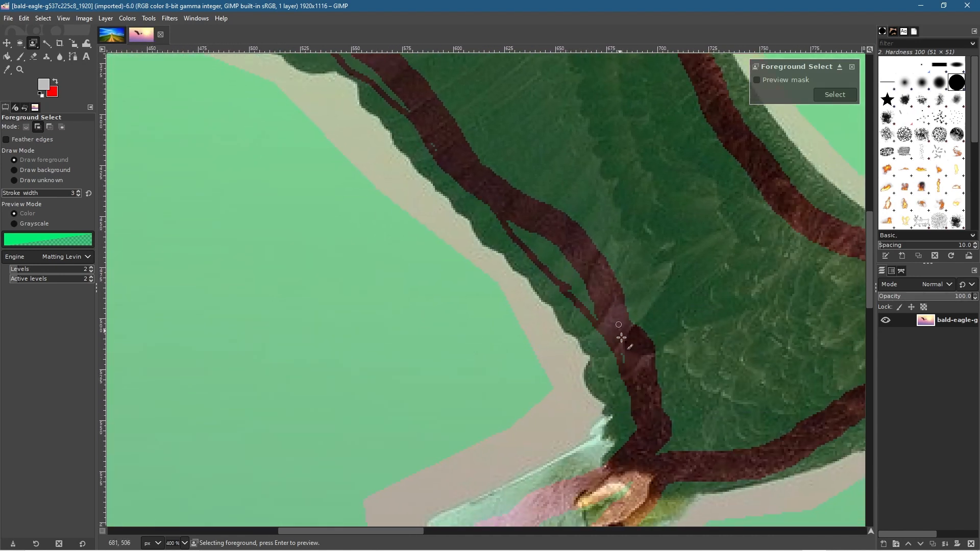
left_click_drag(590, 494, 653, 327)
mouse_move(699, 270)
left_mouse_down()
mouse_move(670, 299)
mouse_move(562, 332)
left_mouse_up()
mouse_move(517, 382)
left_mouse_down()
mouse_move(632, 397)
mouse_move(684, 378)
mouse_move(740, 315)
left_mouse_up()
mouse_move(725, 205)
left_mouse_down()
mouse_move(403, 233)
mouse_move(417, 257)
left_mouse_up()
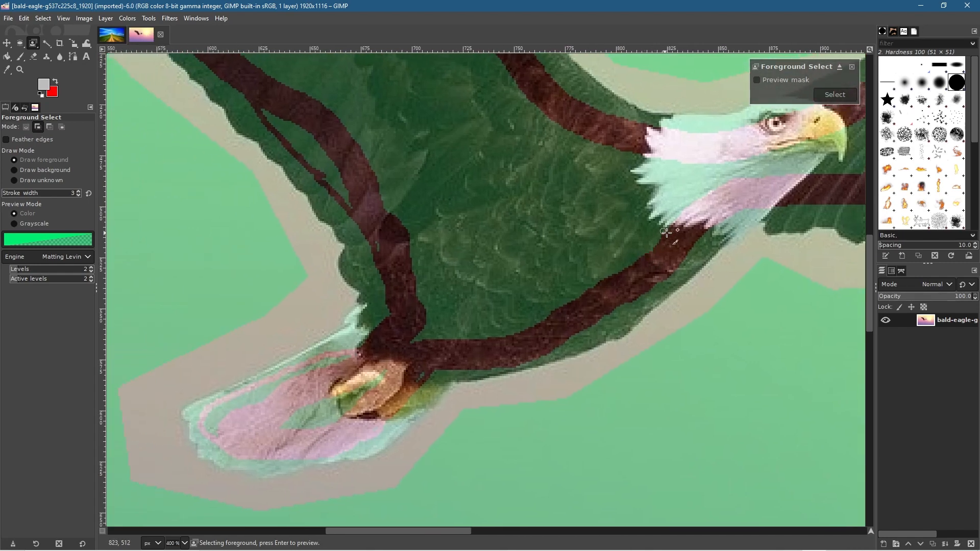
Step: Add thin foreground strokes along the eagle's underside, around the smaller wing and its feathers, and along the top of the head
mouse_move(711, 229)
left_mouse_down()
mouse_move(664, 286)
mouse_move(601, 331)
mouse_move(503, 366)
mouse_move(432, 371)
left_mouse_up()
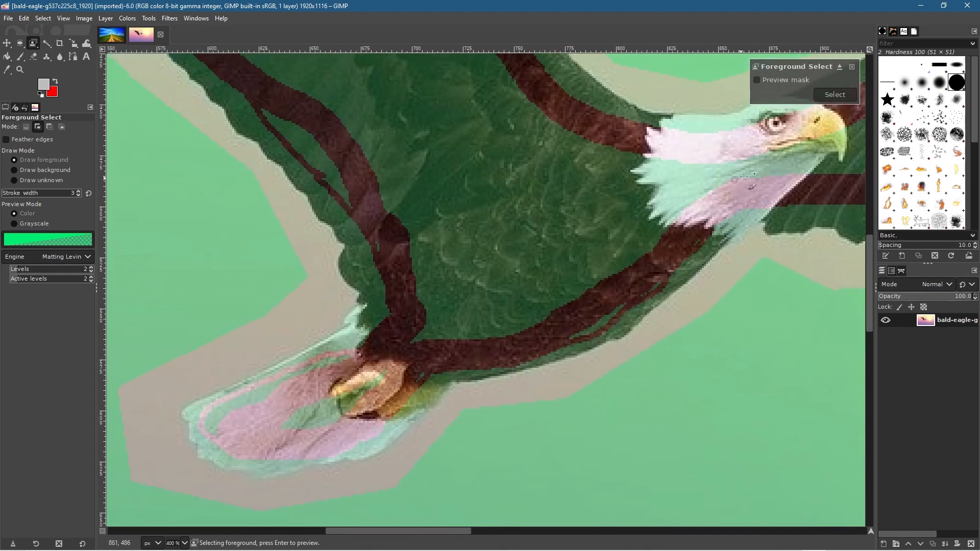
left_click_drag(746, 175, 377, 287)
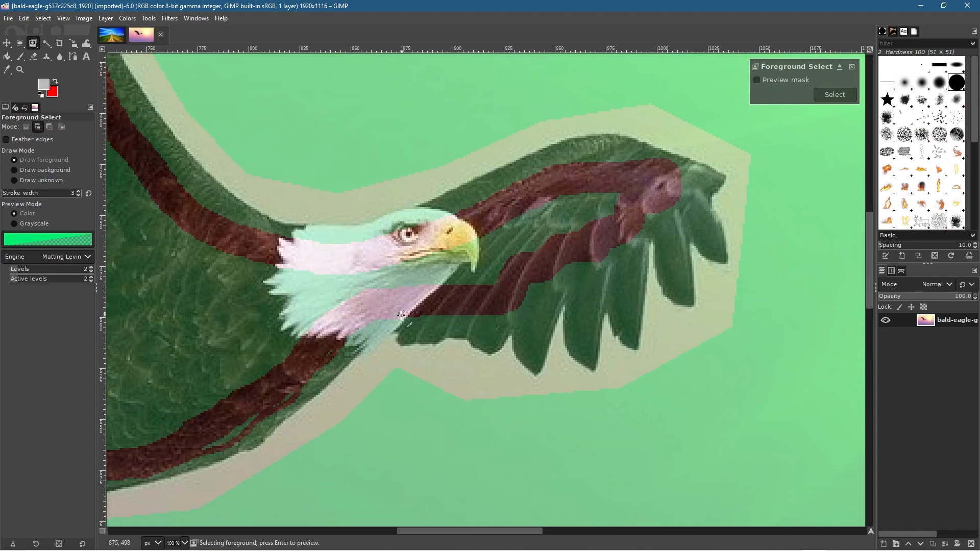
mouse_move(409, 330)
left_mouse_down()
mouse_move(489, 334)
mouse_move(510, 323)
left_mouse_up()
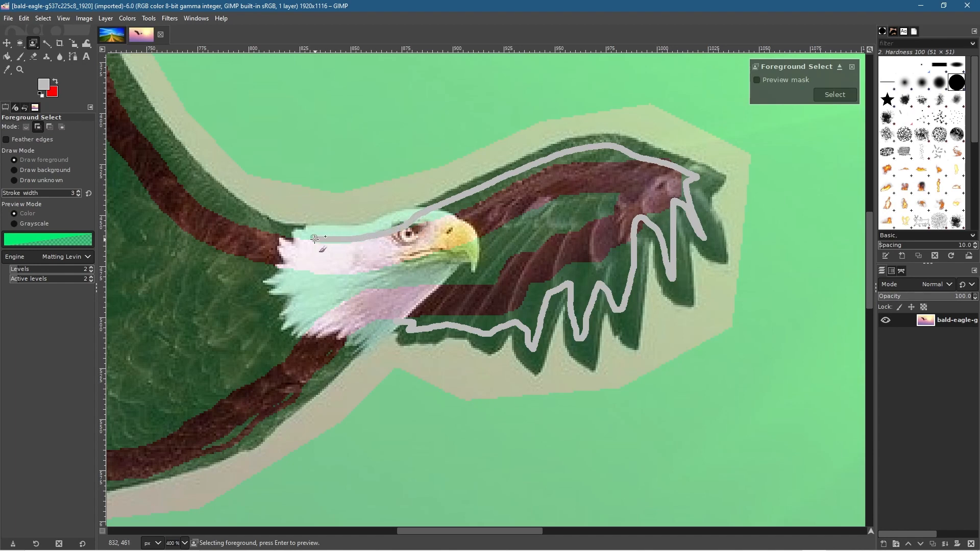
left_click_drag(270, 239, 255, 239)
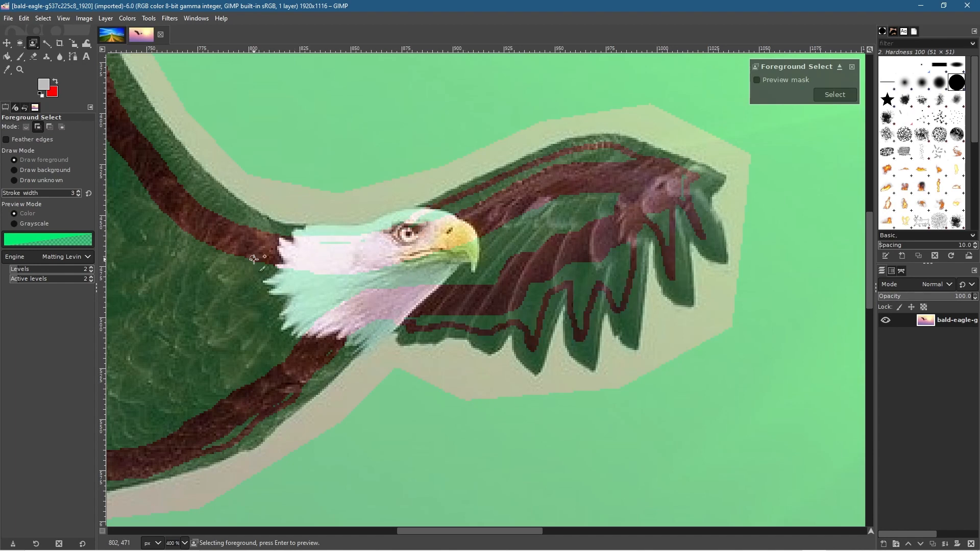
key("super")
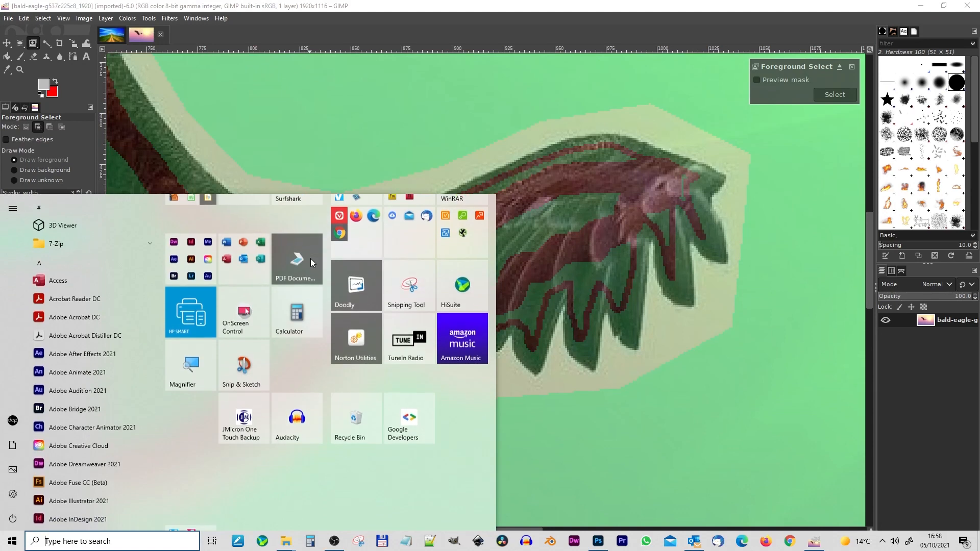
left_click(419, 15)
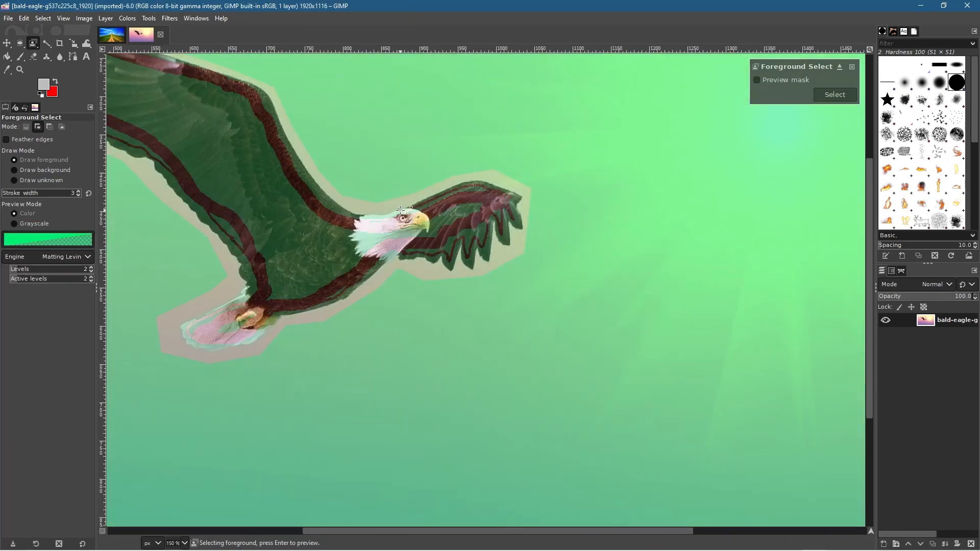
Step: Set the stroke width to 41 and fill the interior of the larger wing and body as foreground
scroll(307, 235, "down", 1)
left_click_drag(270, 207, 412, 280)
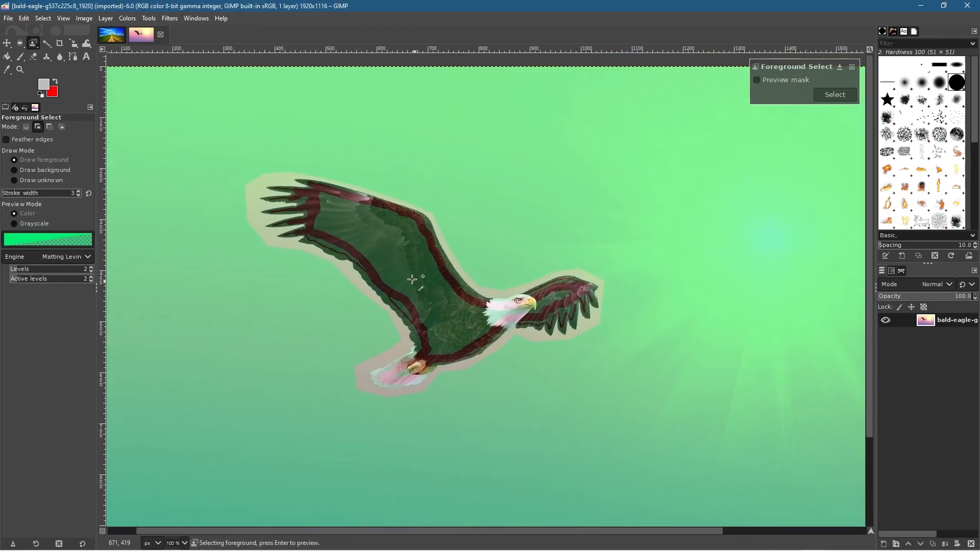
left_click(19, 195)
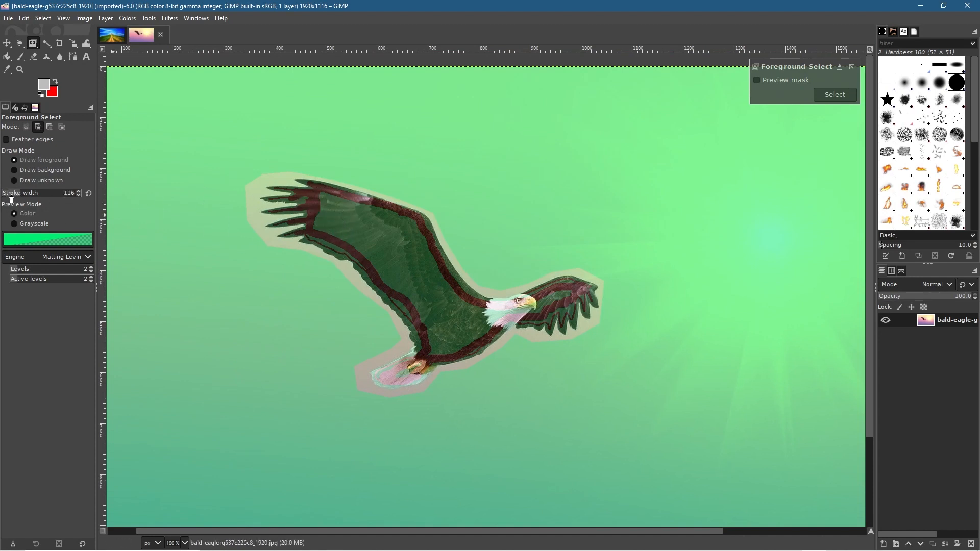
mouse_move(327, 202)
left_mouse_down()
mouse_move(403, 225)
mouse_move(451, 302)
mouse_move(484, 316)
mouse_move(441, 346)
mouse_move(431, 339)
mouse_move(453, 329)
mouse_move(410, 311)
mouse_move(398, 290)
mouse_move(437, 305)
mouse_move(408, 253)
mouse_move(341, 218)
left_mouse_up()
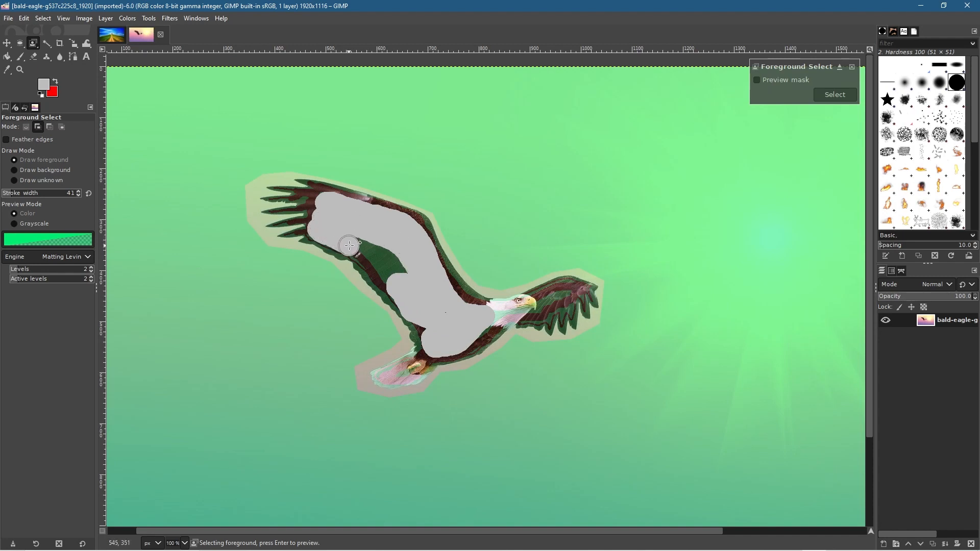
mouse_move(383, 273)
left_mouse_down()
mouse_move(381, 253)
mouse_move(358, 234)
left_mouse_up()
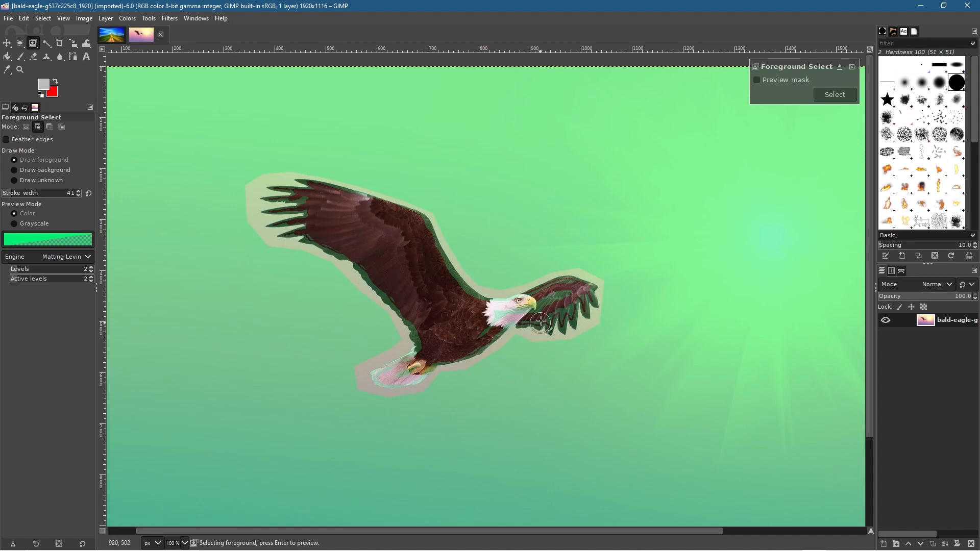
Step: Fill the remaining interior of the smaller wing, head and tail as foreground with the 41 px stroke
key("super")
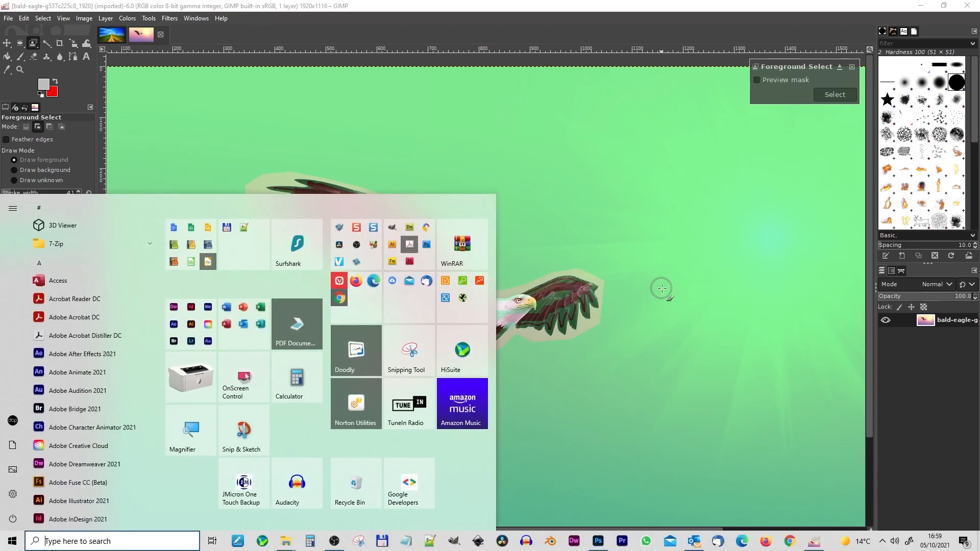
key("super")
scroll(549, 310, "up", 5)
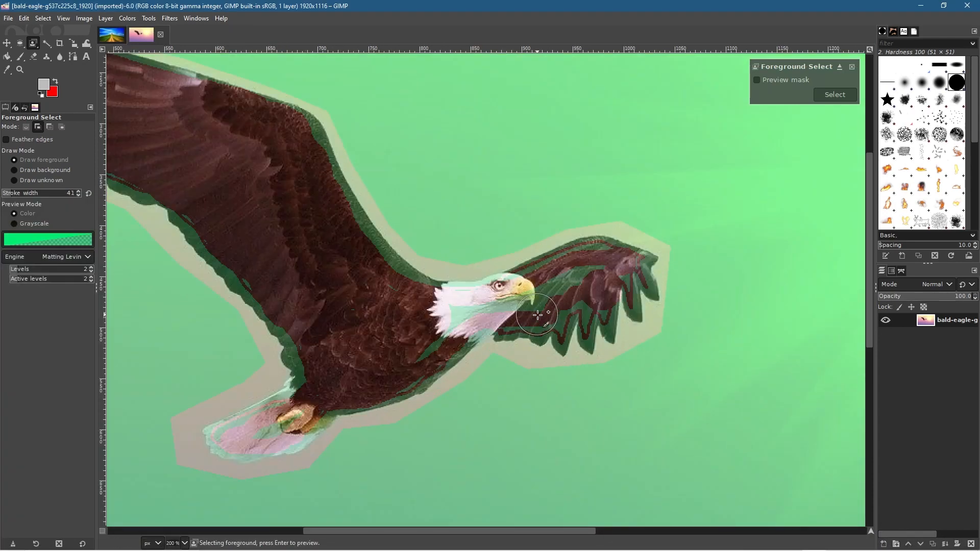
mouse_move(674, 189)
left_mouse_down()
mouse_move(701, 175)
mouse_move(665, 173)
mouse_move(485, 251)
mouse_move(458, 275)
mouse_move(341, 306)
mouse_move(218, 394)
left_mouse_up()
mouse_move(347, 323)
left_mouse_down()
mouse_move(265, 412)
mouse_move(216, 437)
left_mouse_up()
mouse_move(510, 294)
left_mouse_down()
mouse_move(565, 300)
mouse_move(604, 266)
mouse_move(640, 261)
mouse_move(597, 289)
mouse_move(490, 321)
left_mouse_up()
left_click_drag(728, 201, 755, 196)
scroll(571, 240, "down", 4)
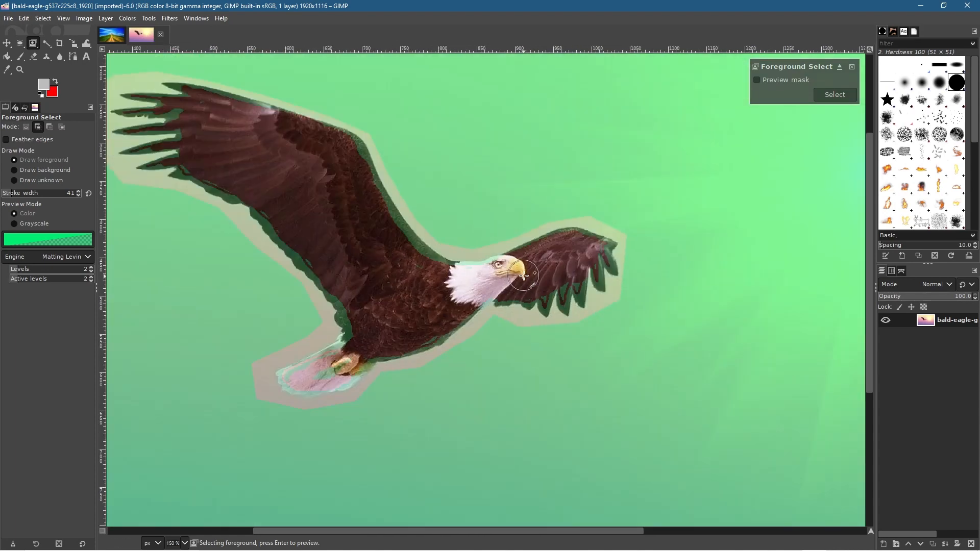
Step: Reduce the stroke width and fill the feather tips of the smaller wing as foreground
scroll(526, 276, "up", 5)
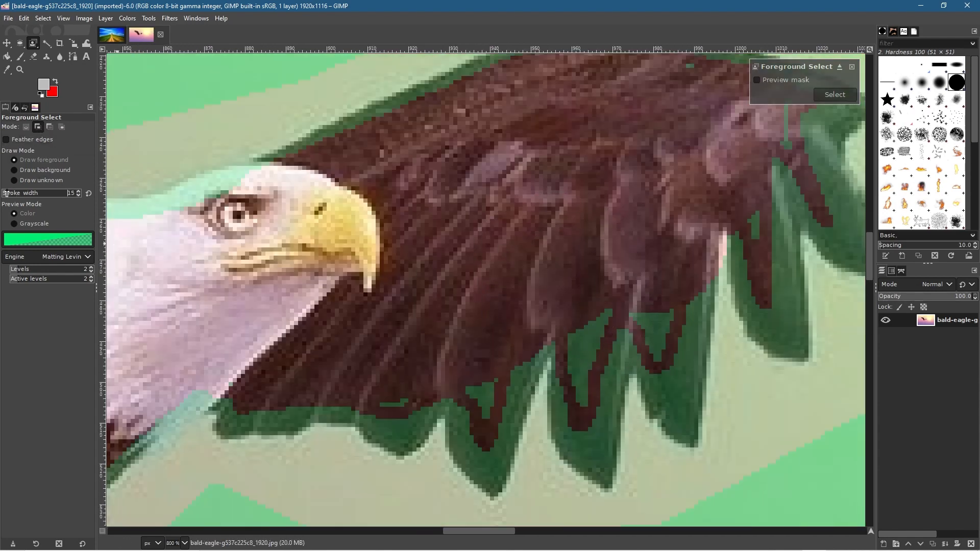
left_click_drag(591, 309, 586, 416)
left_click_drag(658, 294, 674, 382)
left_click_drag(761, 215, 766, 296)
left_click_drag(513, 357, 490, 439)
left_click_drag(447, 391, 253, 396)
left_click_drag(700, 184, 490, 270)
mouse_move(577, 228)
left_mouse_down()
mouse_move(611, 265)
mouse_move(631, 314)
left_mouse_up()
Step: Paint the unmarked edge areas of the smaller wing, head, underside and tail as foreground
mouse_move(587, 207)
left_mouse_down()
mouse_move(587, 187)
mouse_move(426, 140)
left_mouse_up()
mouse_move(287, 282)
left_mouse_down()
mouse_move(708, 108)
mouse_move(417, 247)
mouse_move(406, 267)
mouse_move(694, 163)
left_mouse_up()
mouse_move(379, 269)
left_mouse_down()
mouse_move(538, 182)
mouse_move(562, 180)
left_mouse_up()
mouse_move(412, 103)
left_mouse_down()
mouse_move(573, 101)
mouse_move(617, 84)
left_mouse_up()
mouse_move(314, 265)
left_mouse_down()
mouse_move(462, 194)
mouse_move(635, 237)
left_mouse_up()
mouse_move(625, 383)
left_mouse_down()
mouse_move(733, 186)
mouse_move(722, 240)
mouse_move(639, 278)
mouse_move(350, 351)
mouse_move(330, 412)
mouse_move(485, 250)
mouse_move(411, 306)
mouse_move(219, 346)
mouse_move(156, 320)
mouse_move(401, 317)
mouse_move(392, 319)
mouse_move(387, 253)
mouse_move(501, 199)
mouse_move(566, 258)
mouse_move(611, 230)
mouse_move(637, 229)
mouse_move(668, 174)
mouse_move(472, 278)
left_mouse_up()
left_click_drag(668, 118, 429, 274)
left_click_drag(470, 228, 293, 324)
Step: Extend the foreground marking along the larger wing's trailing edge with an 11 px stroke
mouse_move(437, 268)
left_mouse_down()
mouse_move(482, 314)
mouse_move(511, 492)
left_mouse_up()
mouse_move(556, 443)
left_mouse_down()
mouse_move(559, 397)
mouse_move(497, 338)
mouse_move(512, 296)
mouse_move(389, 136)
left_mouse_up()
mouse_move(708, 364)
left_mouse_down()
mouse_move(583, 258)
mouse_move(457, 109)
left_mouse_up()
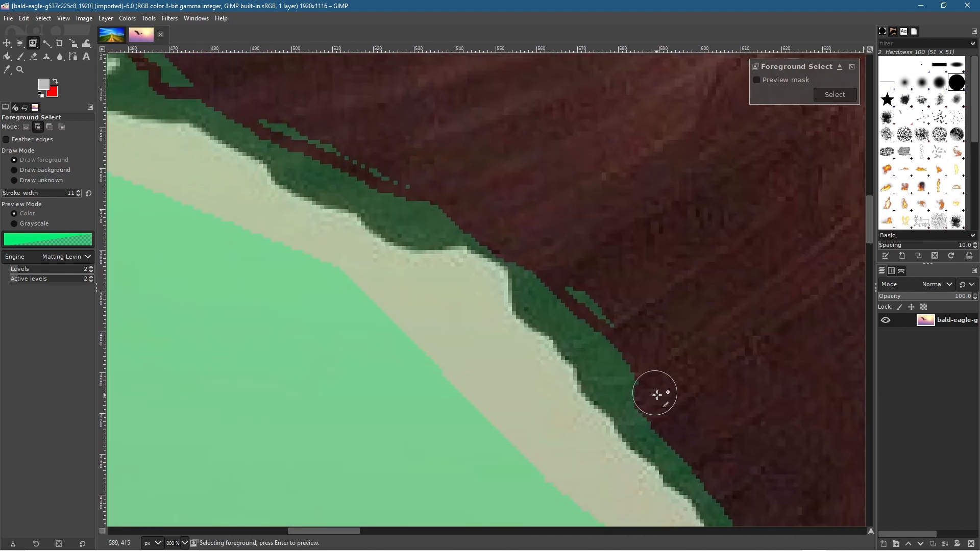
mouse_move(676, 403)
left_mouse_down()
mouse_move(607, 354)
mouse_move(534, 261)
left_mouse_up()
left_click_drag(473, 217, 329, 155)
mouse_move(551, 289)
left_mouse_down()
mouse_move(443, 231)
mouse_move(410, 238)
mouse_move(425, 219)
mouse_move(391, 169)
mouse_move(309, 190)
left_mouse_up()
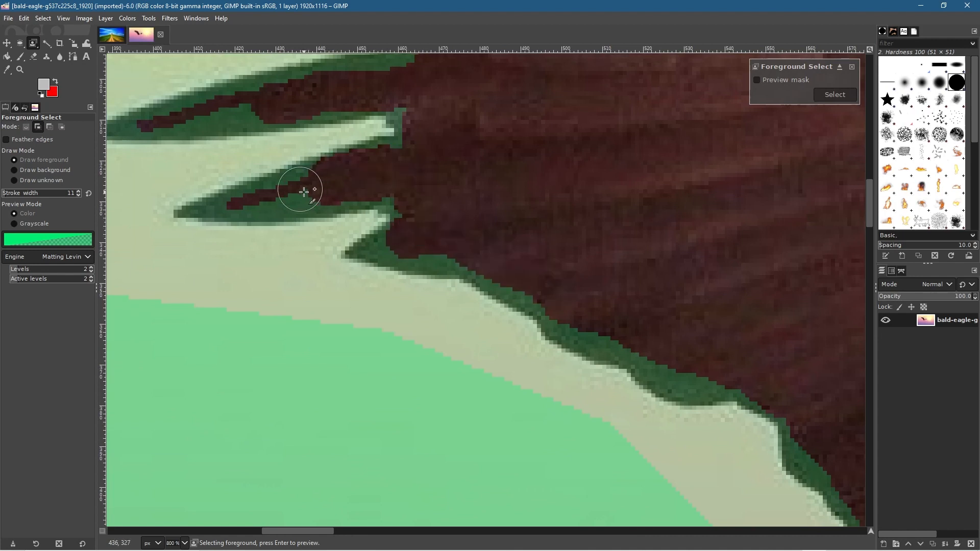
Step: Fill the gaps between the bases of the larger wing's tip feathers as foreground
left_click_drag(266, 103, 250, 105)
mouse_move(435, 101)
left_mouse_down()
mouse_move(436, 185)
mouse_move(477, 279)
left_mouse_up()
left_click_drag(457, 180, 477, 240)
mouse_move(475, 90)
left_mouse_down()
mouse_move(448, 107)
mouse_move(441, 126)
mouse_move(403, 95)
mouse_move(443, 92)
left_mouse_up()
left_click_drag(438, 159, 403, 370)
left_click_drag(463, 221, 565, 237)
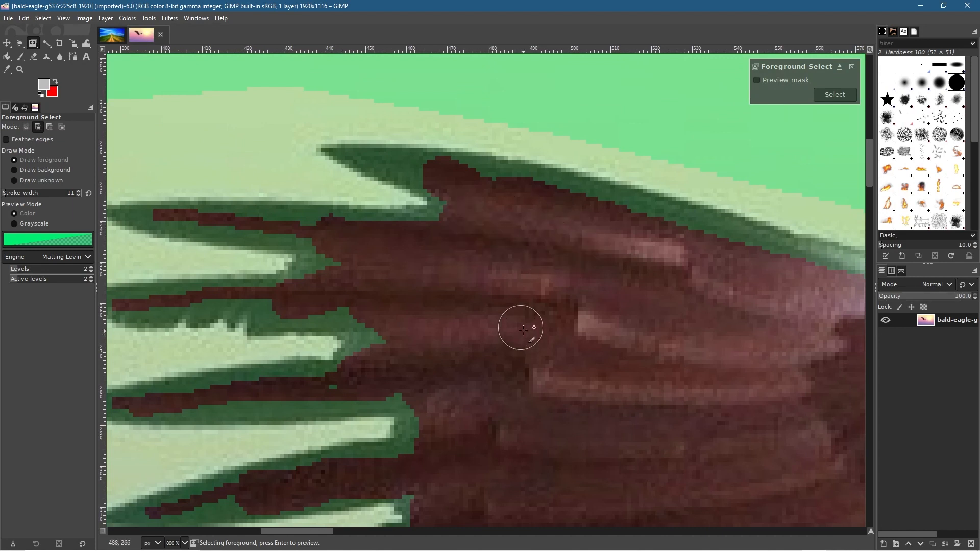
Step: Paint the larger wing's leading edge as foreground from its bend down to the head, undoing any stray stroke
scroll(525, 327, "down", 8)
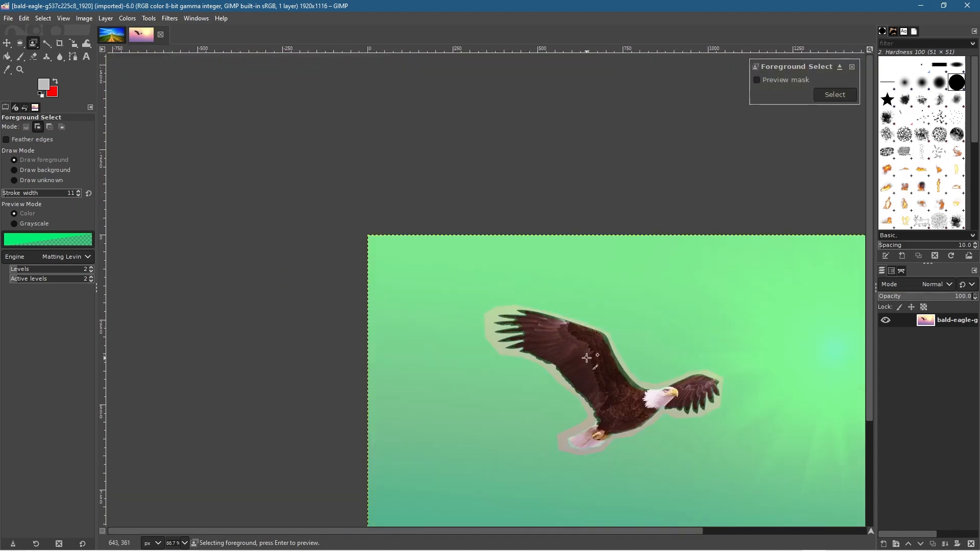
scroll(587, 358, "up", 4)
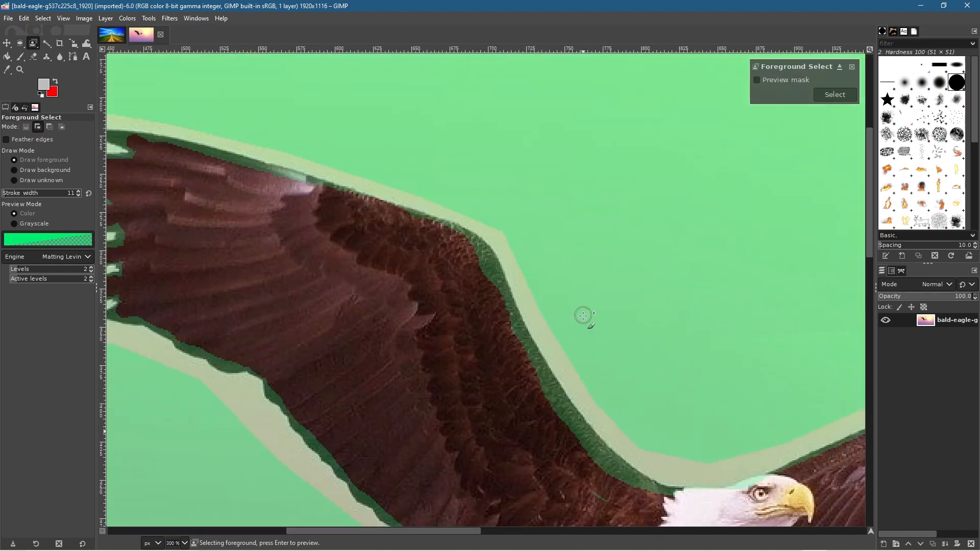
left_click_drag(466, 248, 490, 277)
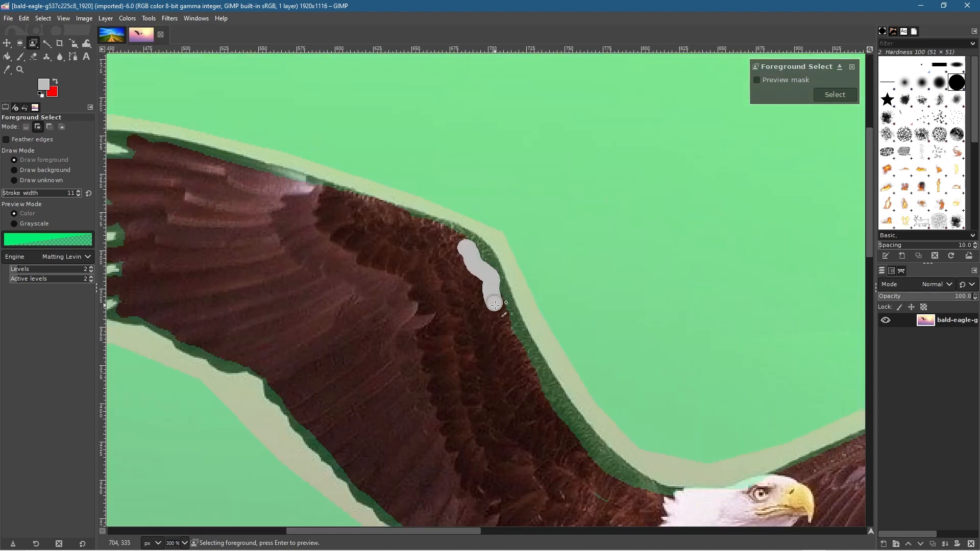
mouse_move(510, 338)
left_mouse_down()
mouse_move(569, 435)
mouse_move(656, 495)
mouse_move(571, 500)
mouse_move(590, 450)
mouse_move(461, 237)
left_mouse_up()
key("ctrl+z")
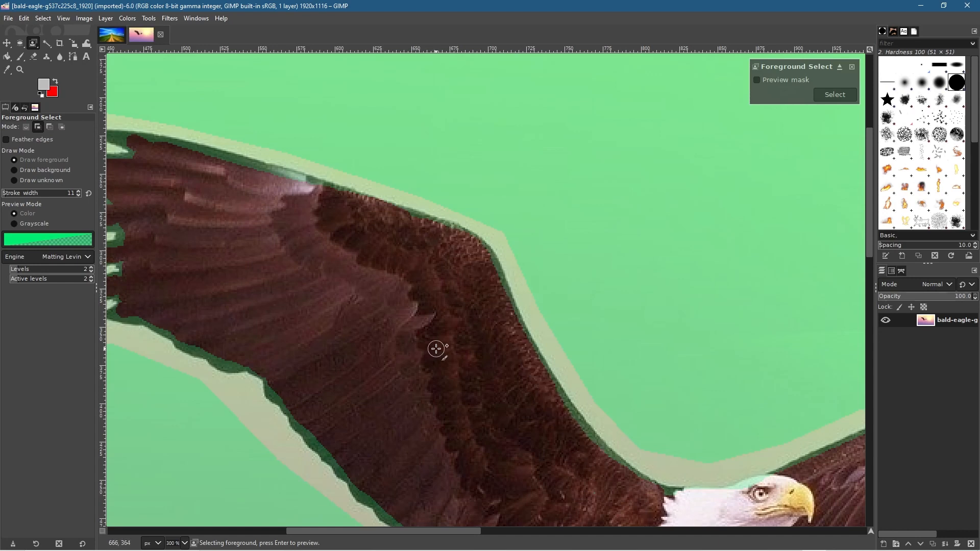
Step: Convert the marked foreground into a selection of the eagle and inspect its edge around the larger wing
scroll(438, 350, "down", 4)
scroll(491, 345, "up", 1)
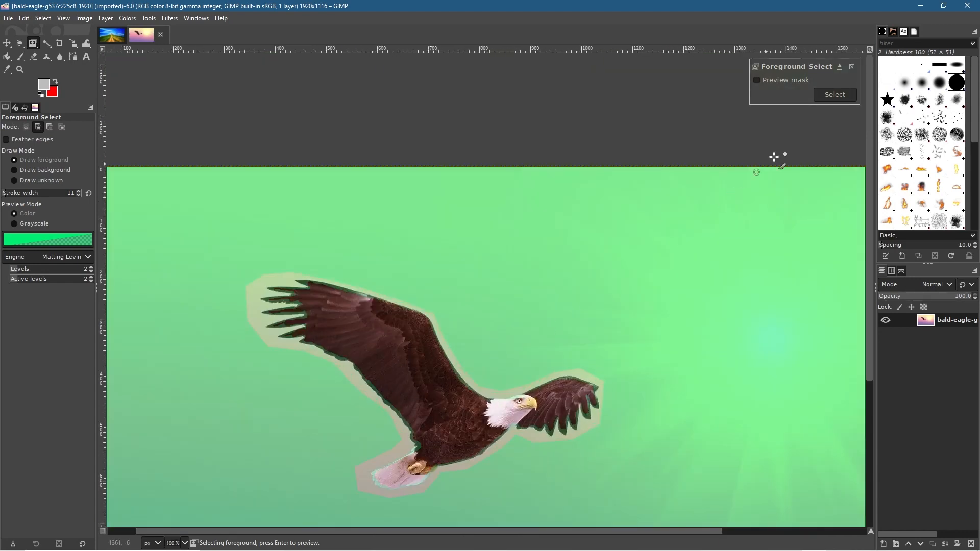
left_click(832, 96)
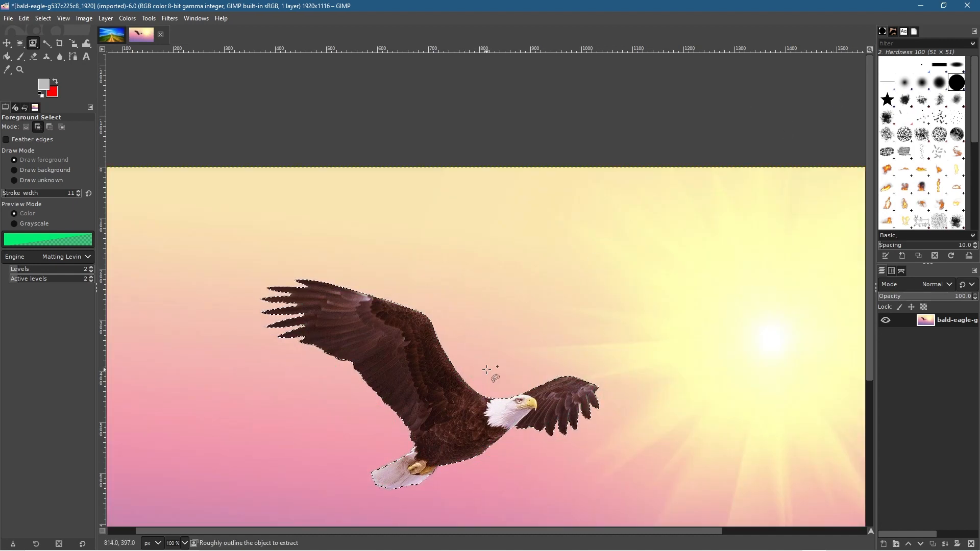
scroll(486, 369, "up", 3)
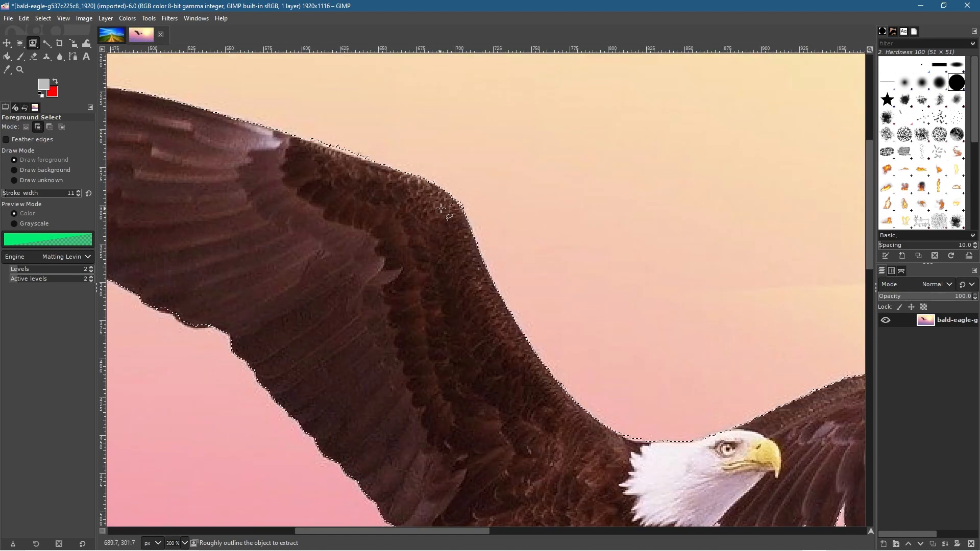
Step: Copy the selected eagle and add a 1920 × 1116 px layer named bg filled with transparency above the photo
scroll(632, 424, "down", 3)
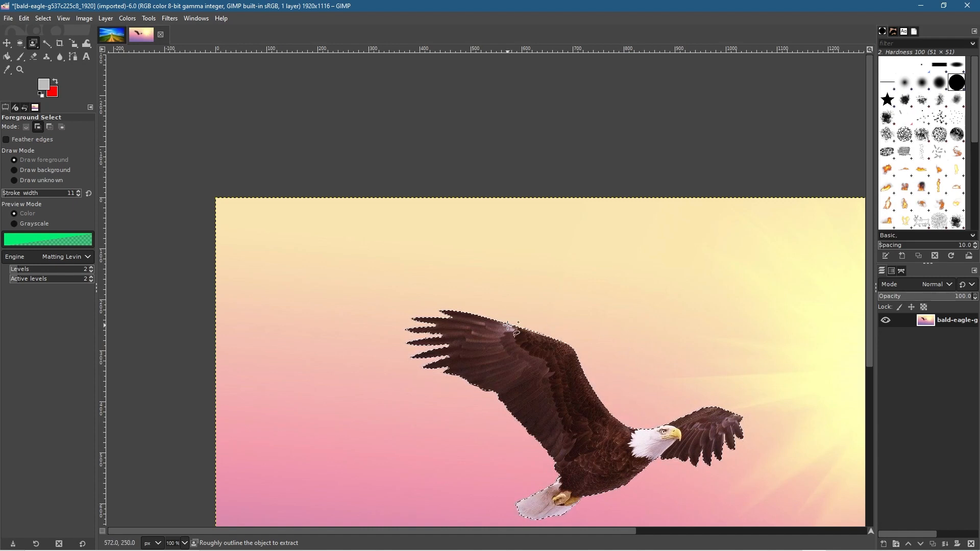
left_click(24, 19)
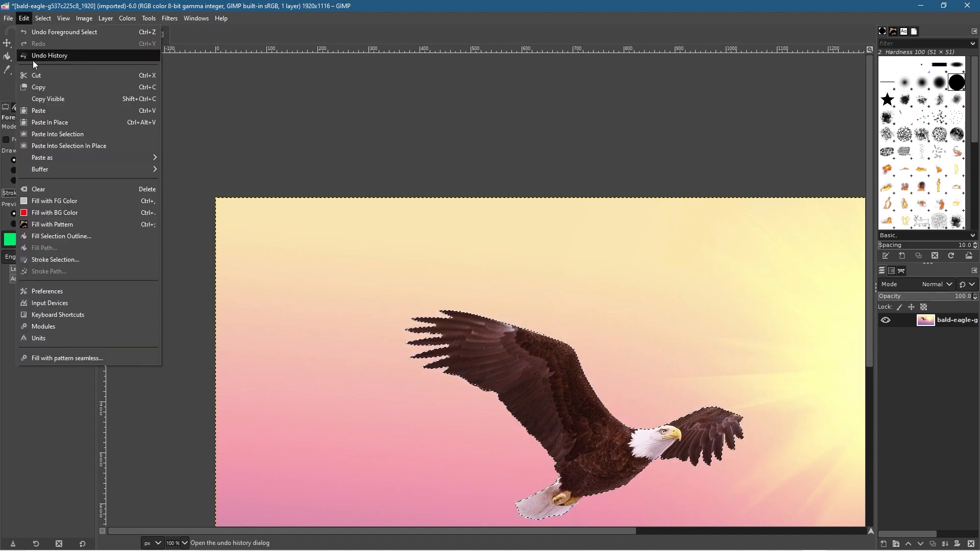
left_click(31, 87)
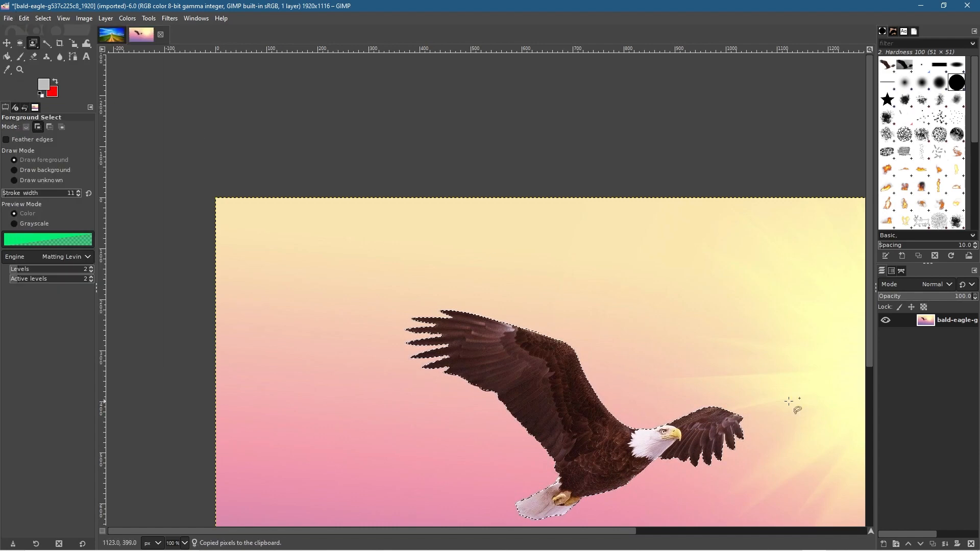
left_click(886, 545)
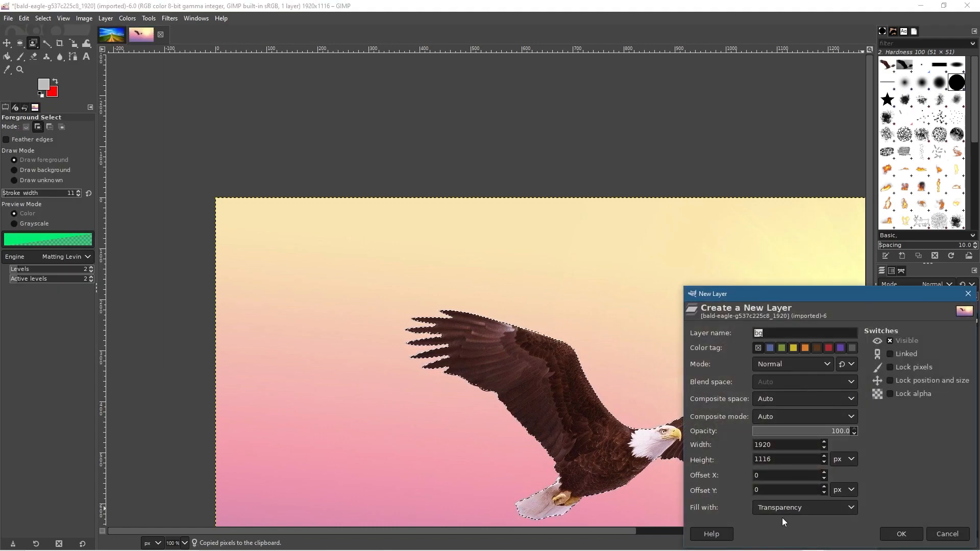
left_click(777, 511)
left_click(780, 507)
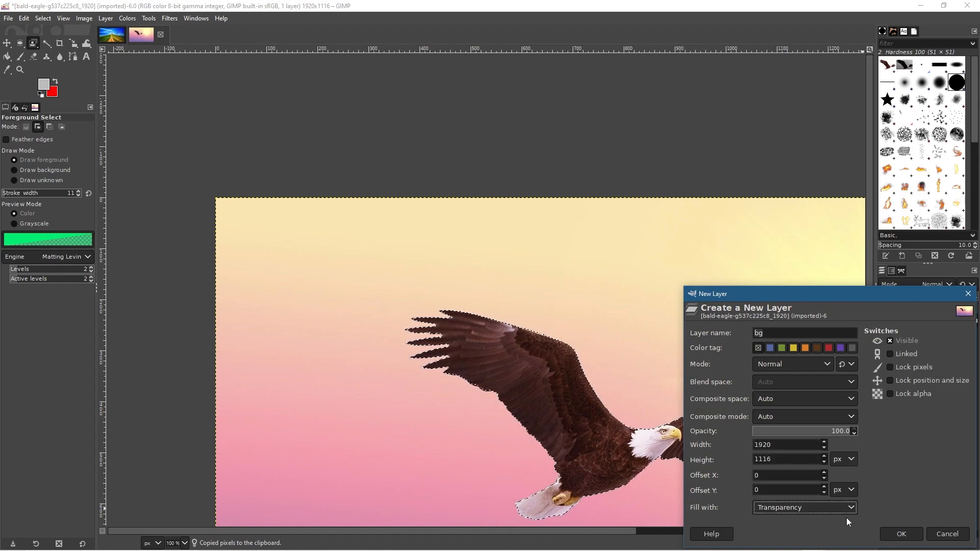
left_click(902, 534)
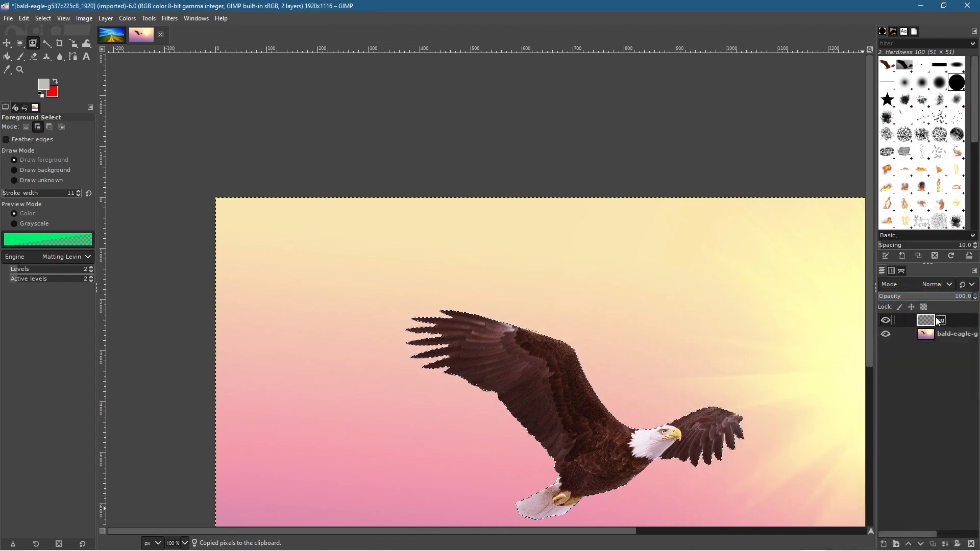
Step: Paste and anchor the copied eagle onto the transparent bg layer, and hide the original photo layer to view the cutout
left_click(24, 18)
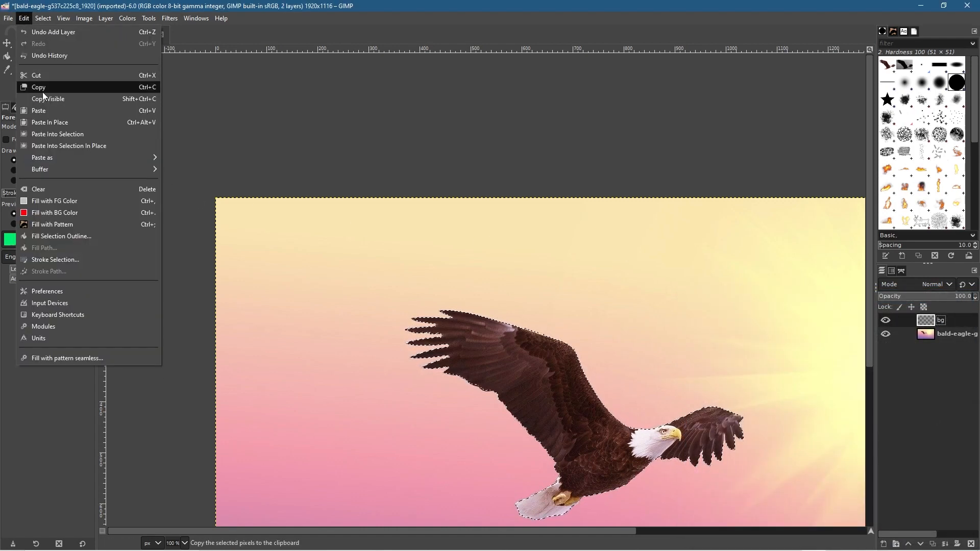
left_click(48, 110)
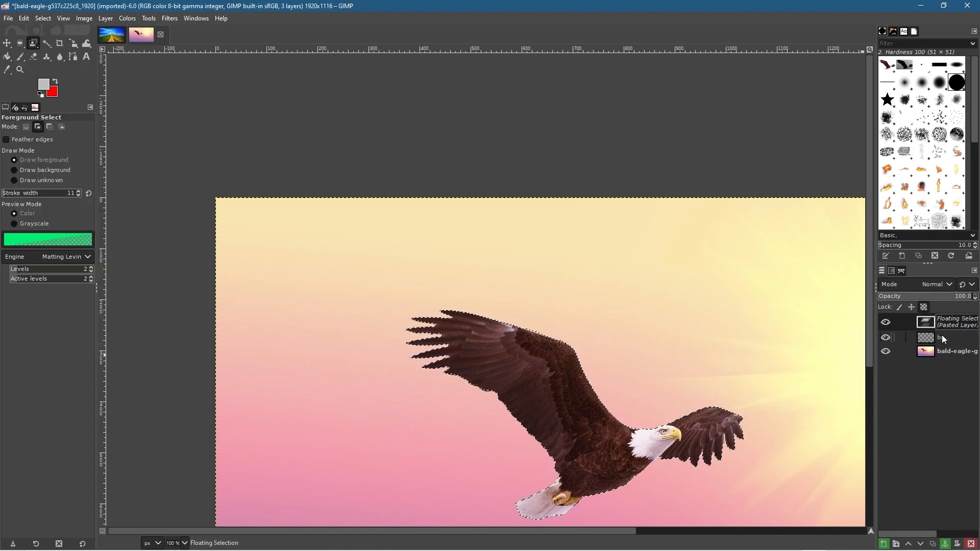
left_click(946, 546)
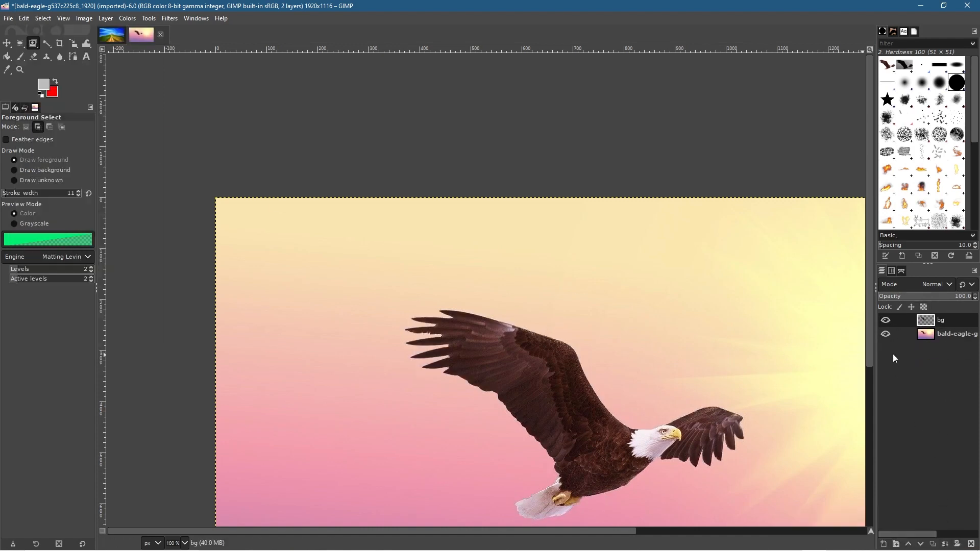
left_click(887, 333)
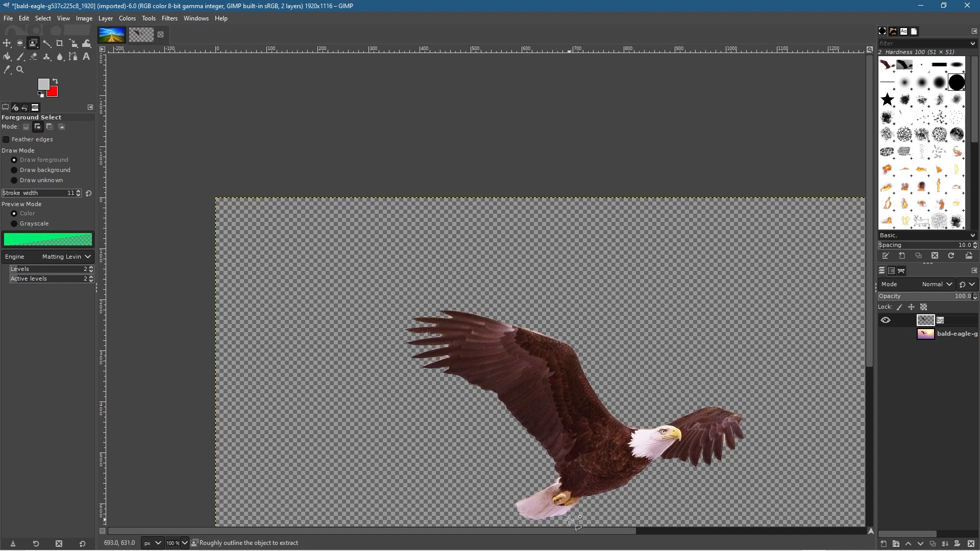
left_click_drag(571, 530, 606, 531)
scroll(501, 445, "down", 5)
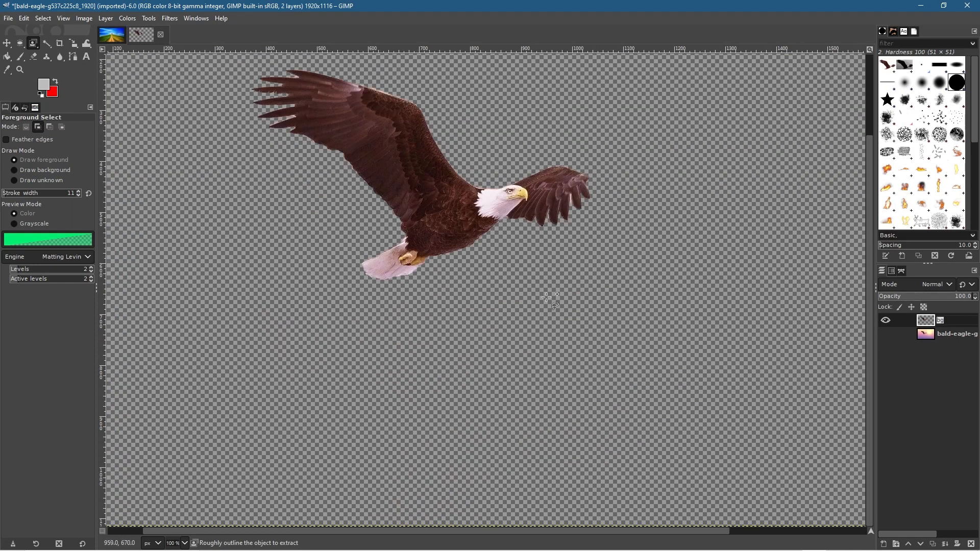
scroll(506, 302, "up", 2)
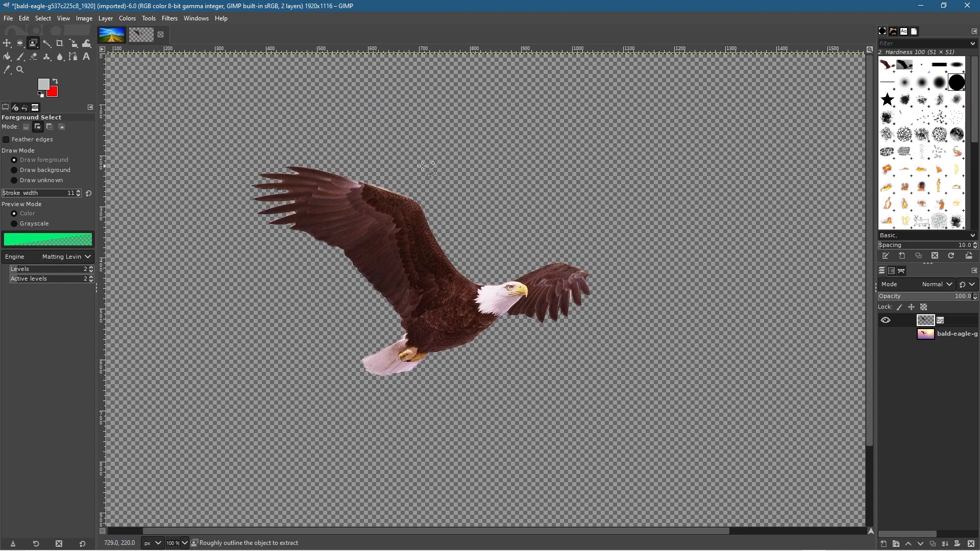
Step: Save the eagle image as "bird cutout.xcf" in the GIMP 2.10 Layers Beginners Tutorial folder
left_click(8, 18)
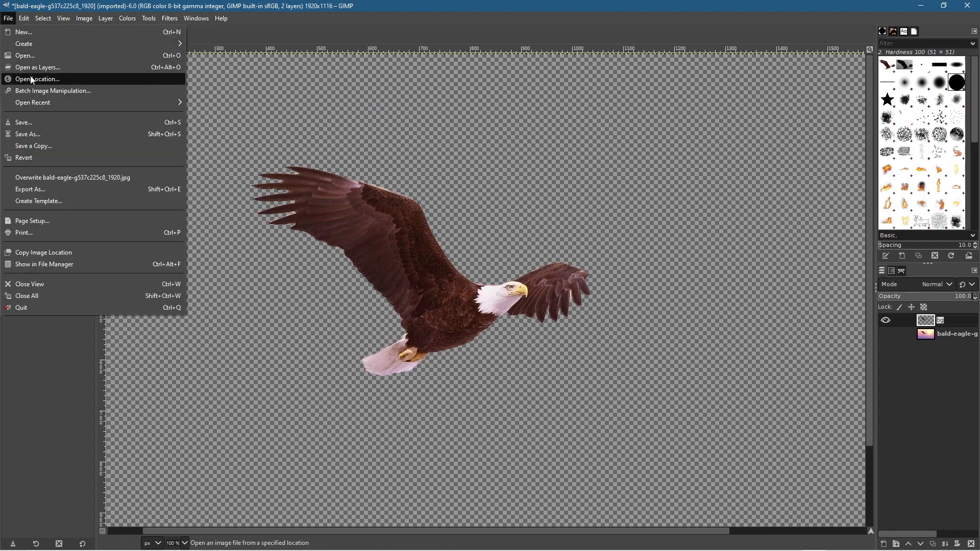
left_click(29, 133)
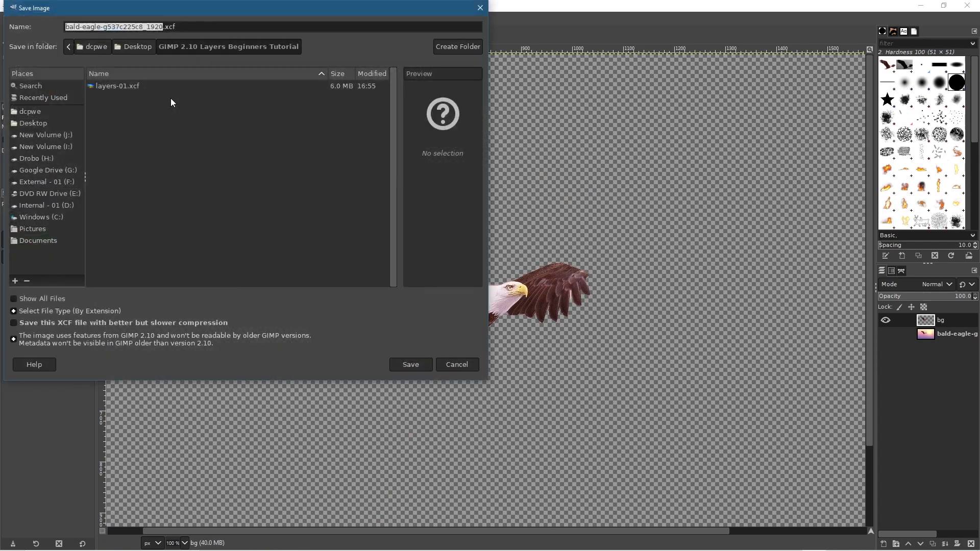
left_click(133, 26)
left_click_drag(164, 26, 21, 24)
type("bird cutout")
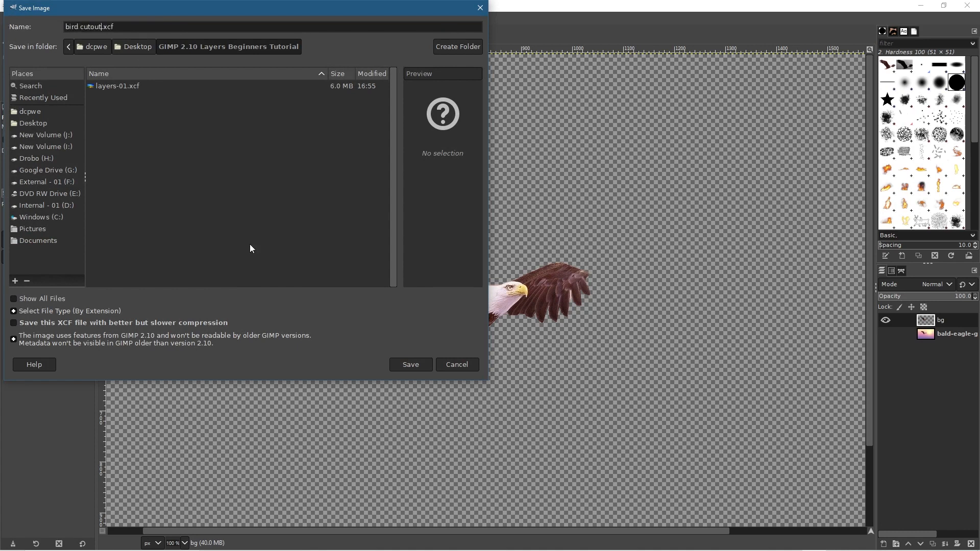
left_click(411, 364)
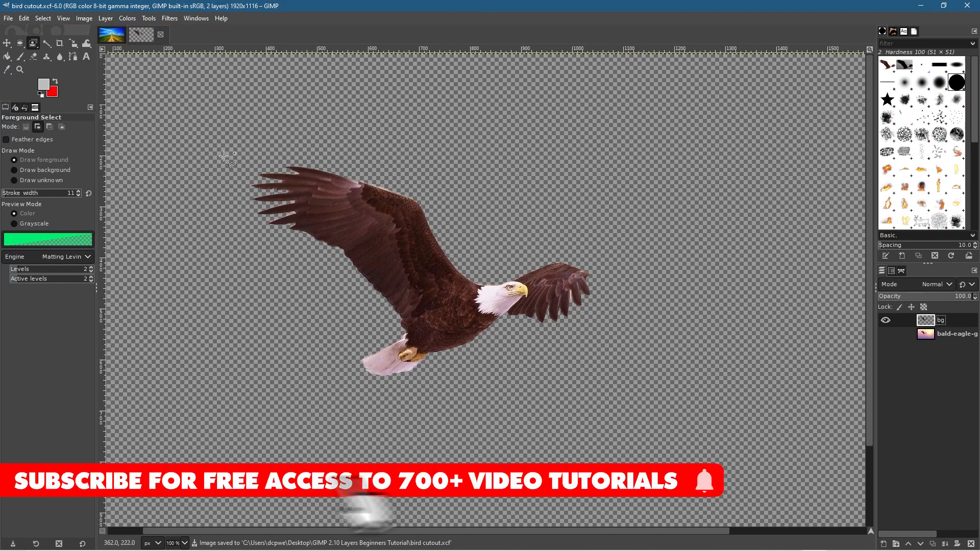
Step: Copy the eagle cutout layer and rename it "brid cut out"
left_click(25, 17)
left_click(46, 86)
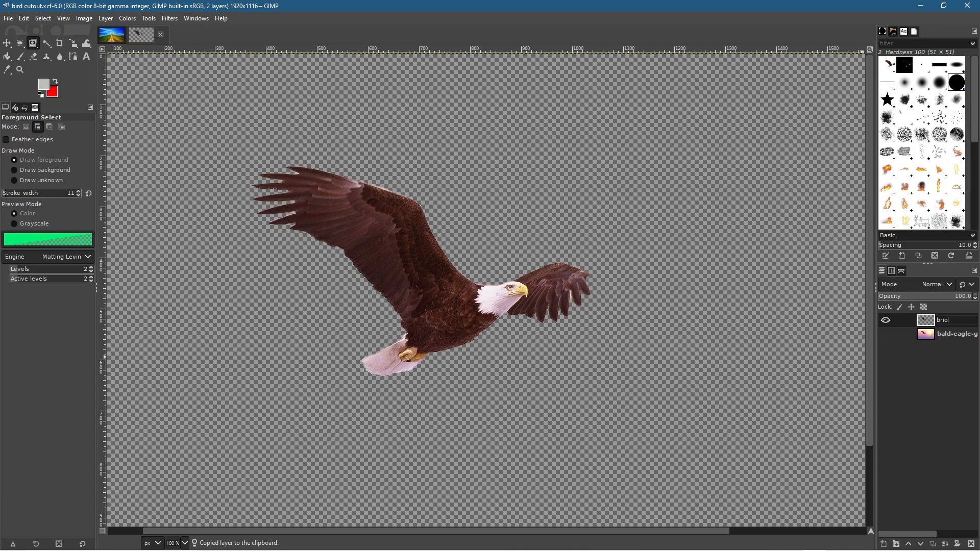
type("ut out")
key("Return")
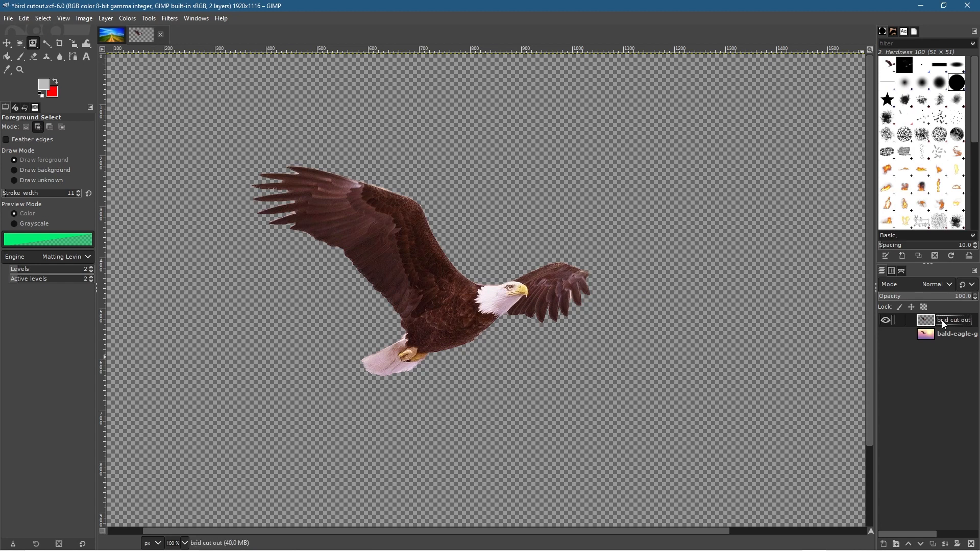
Step: Copy the renamed eagle cutout layer and switch to the layers-01 landscape image
left_click(24, 18)
left_click(34, 87)
left_click(113, 39)
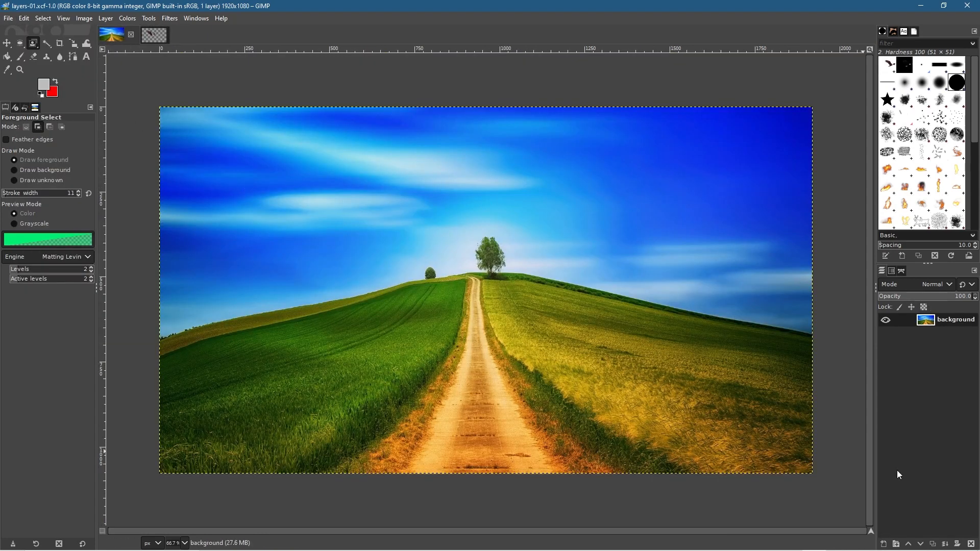
left_click(22, 19)
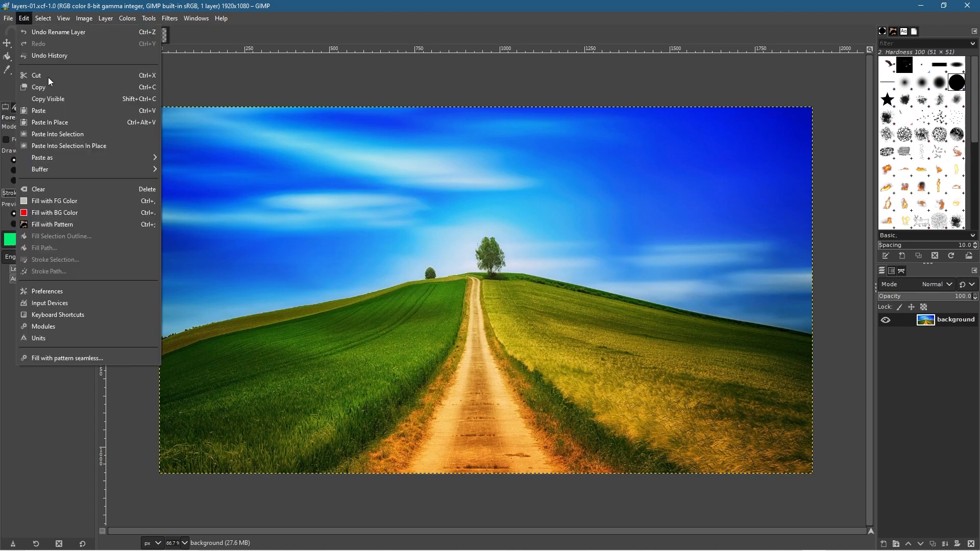
left_click(47, 107)
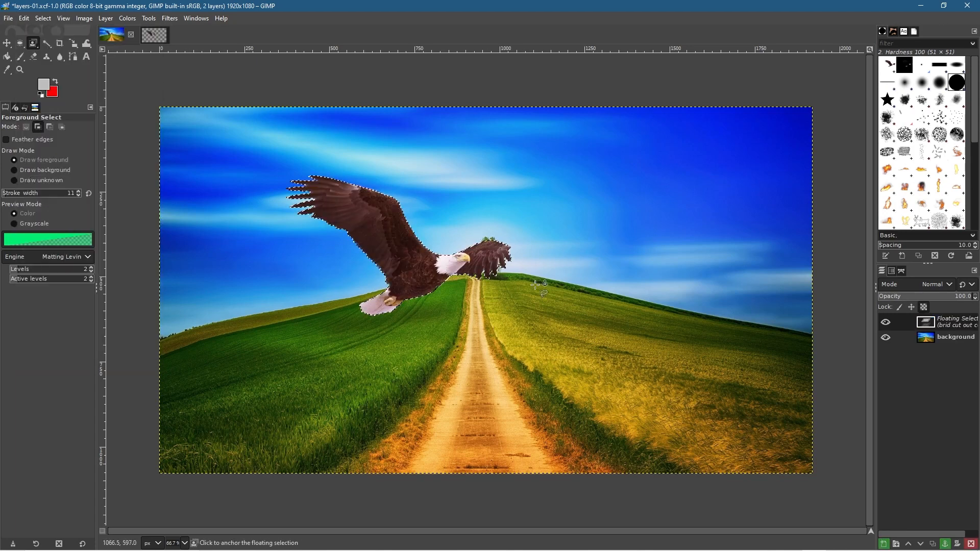
key("shift")
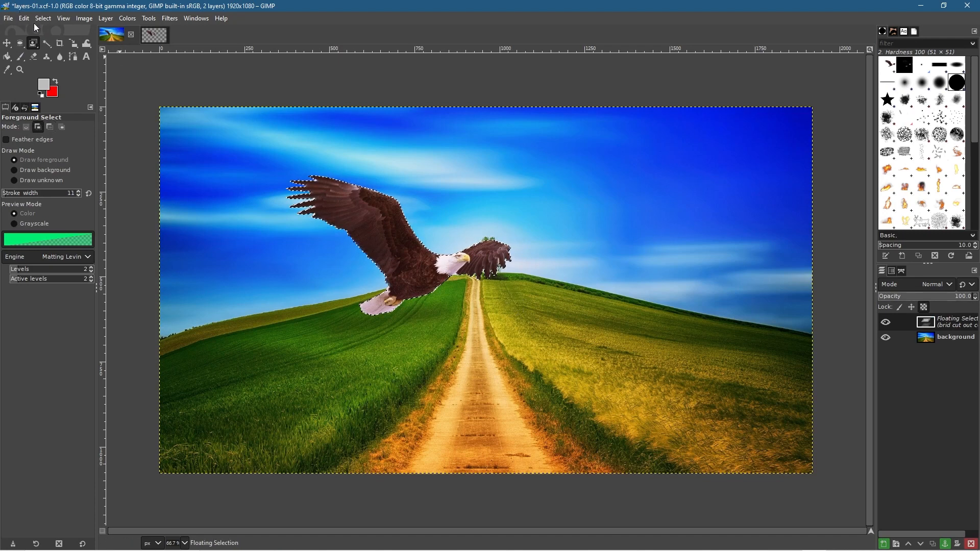
left_click(23, 18)
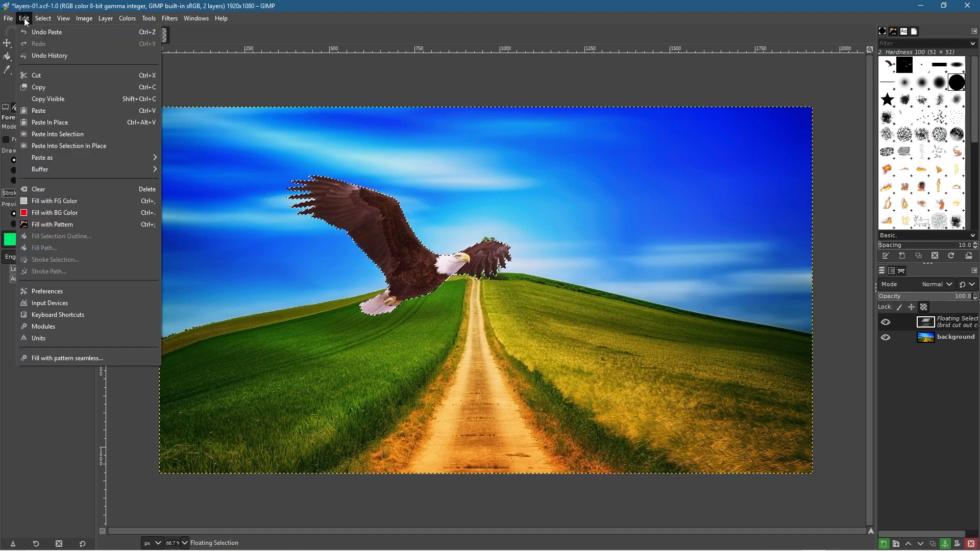
left_click(53, 33)
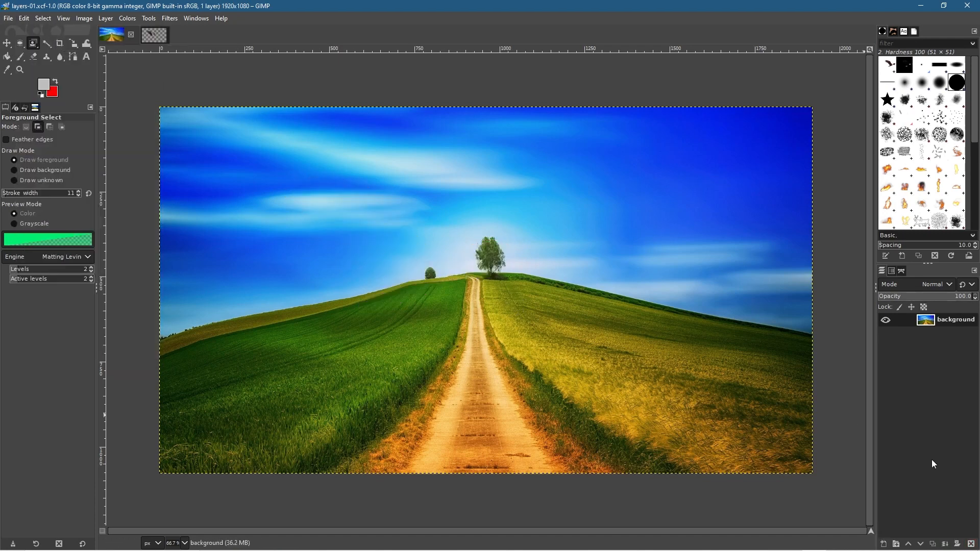
Step: Add a 1920 × 1080 px layer filled with transparency above the landscape background and name it "Brid"
left_click(885, 546)
left_click_drag(807, 296, 626, 102)
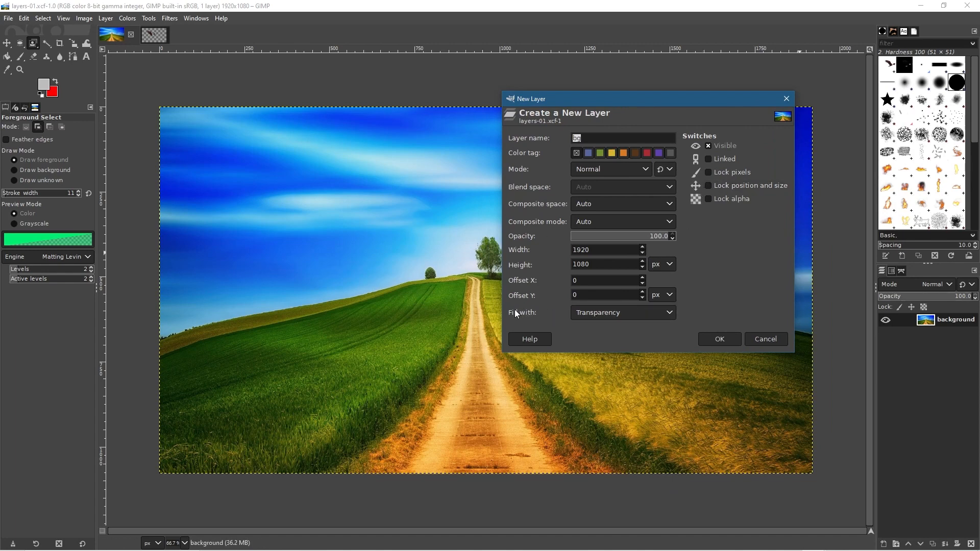
left_click(611, 313)
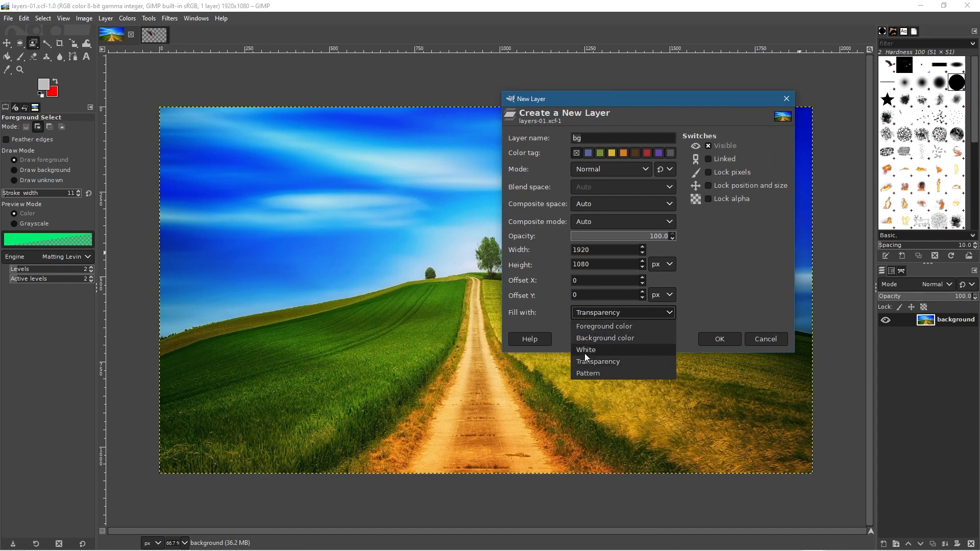
left_click(615, 362)
left_click(710, 338)
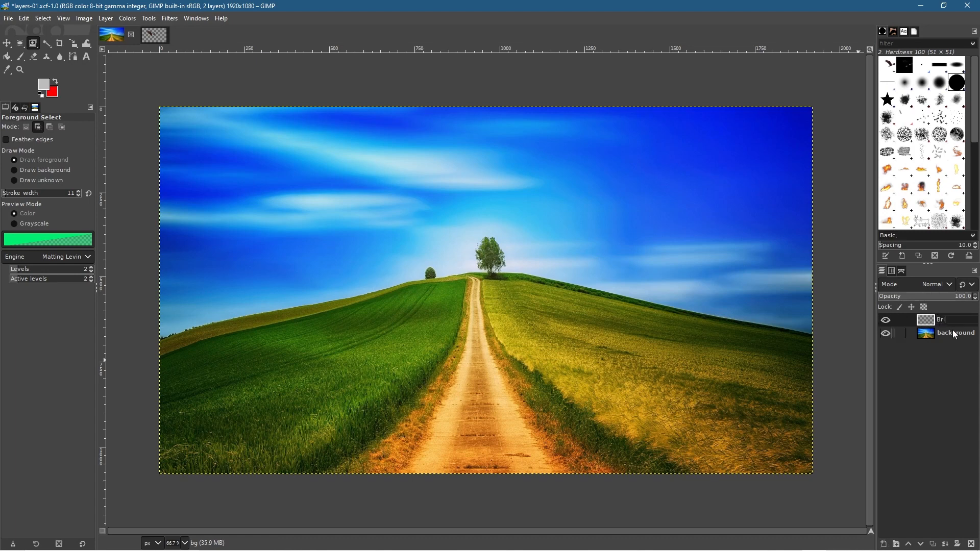
key("Return")
Step: Paste and anchor the copied eagle onto the Brid layer, and move it so its smaller wing overlaps the hilltop tree
left_click(27, 18)
left_click(42, 112)
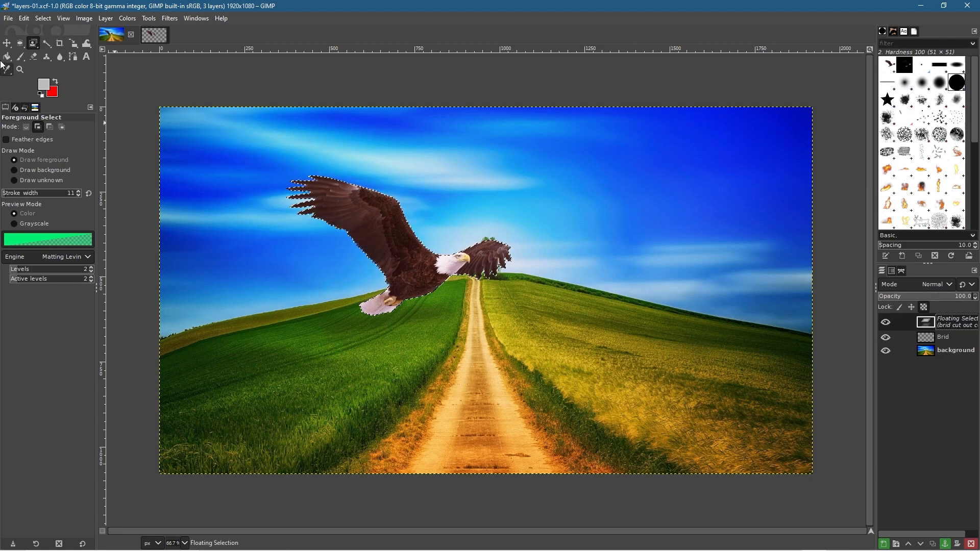
left_click(6, 43)
left_click_drag(407, 260, 438, 278)
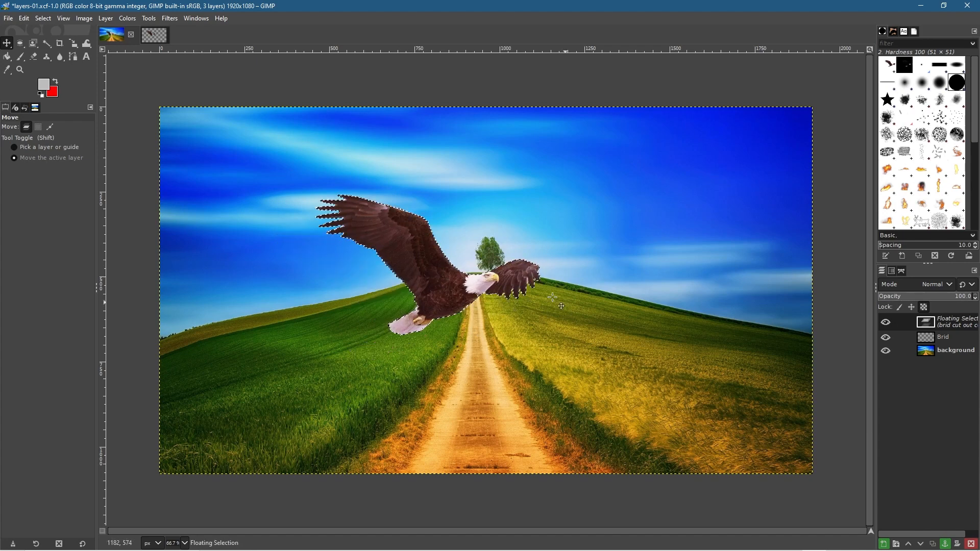
left_click(946, 543)
left_click(931, 324)
left_click_drag(447, 267, 319, 203)
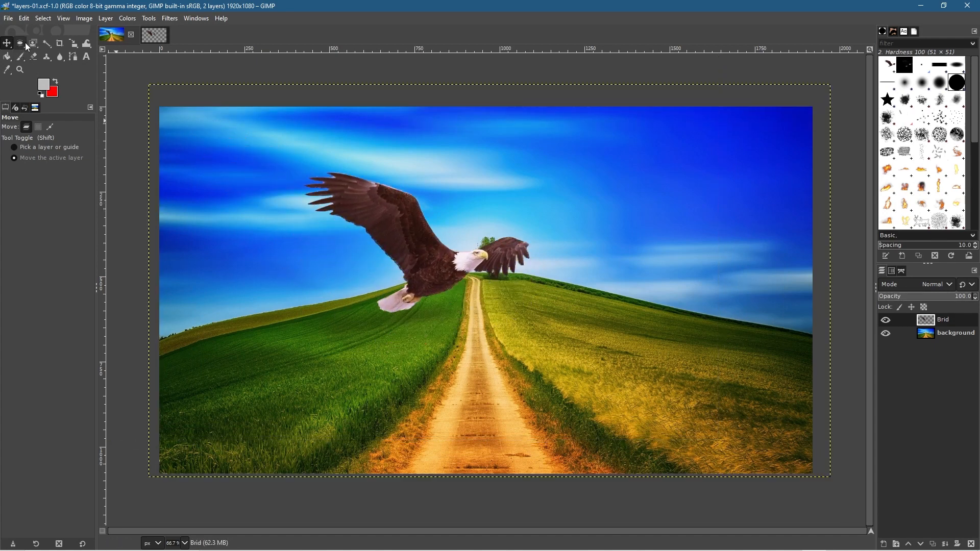
Step: Draw a rectangular selection about 872 × 606 px around the whole eagle, leaving a small margin on each side
left_click(22, 42)
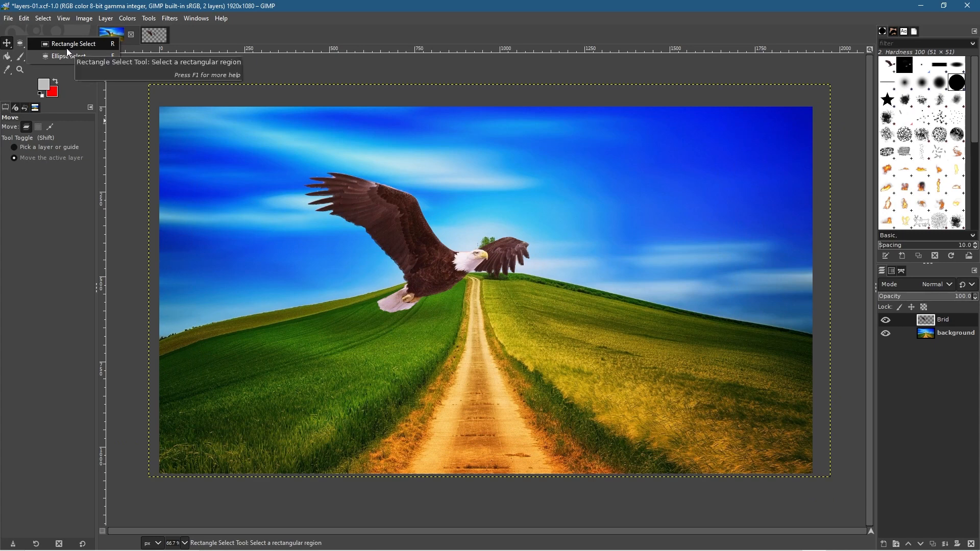
left_click(67, 48)
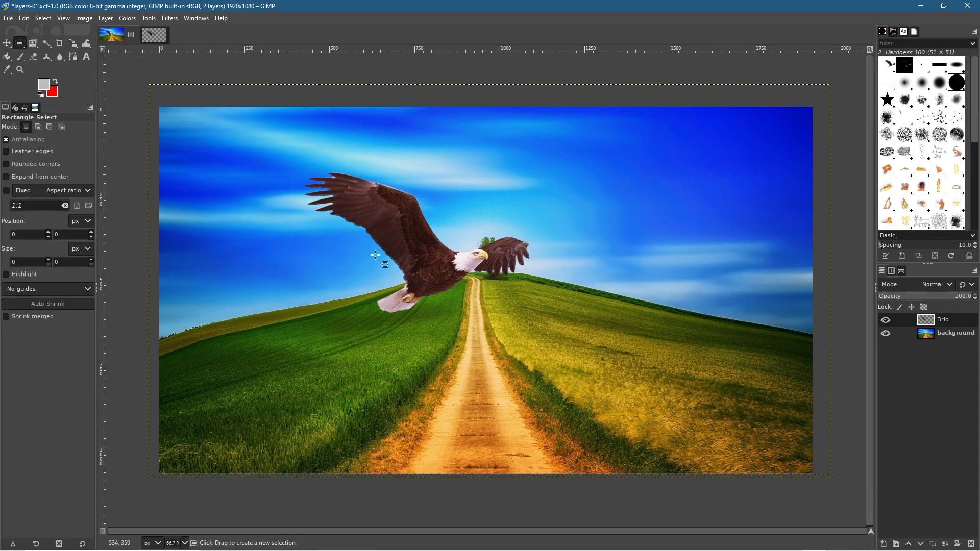
scroll(311, 299, "down", 1, "ctrl")
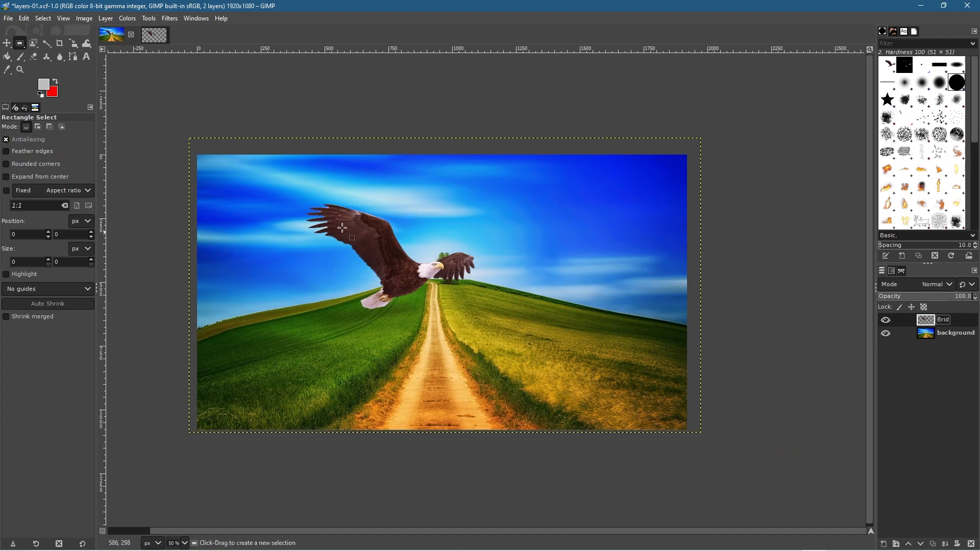
left_click(295, 191)
left_click_drag(294, 191, 501, 334)
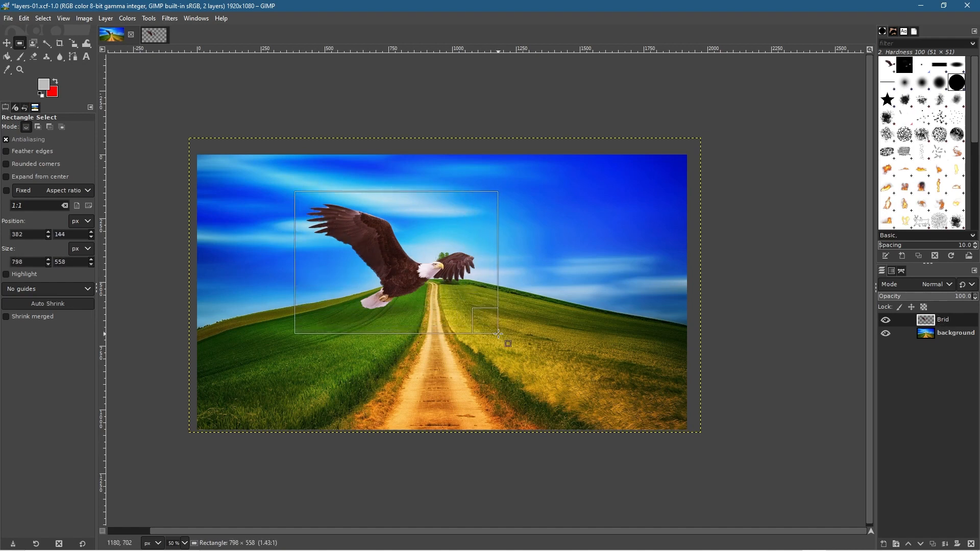
left_click(294, 192)
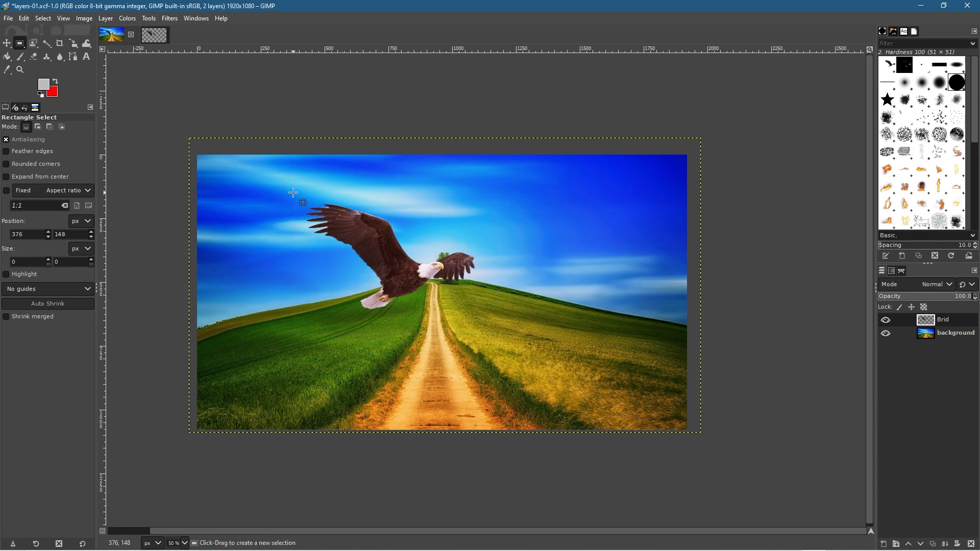
left_click_drag(275, 180, 517, 345)
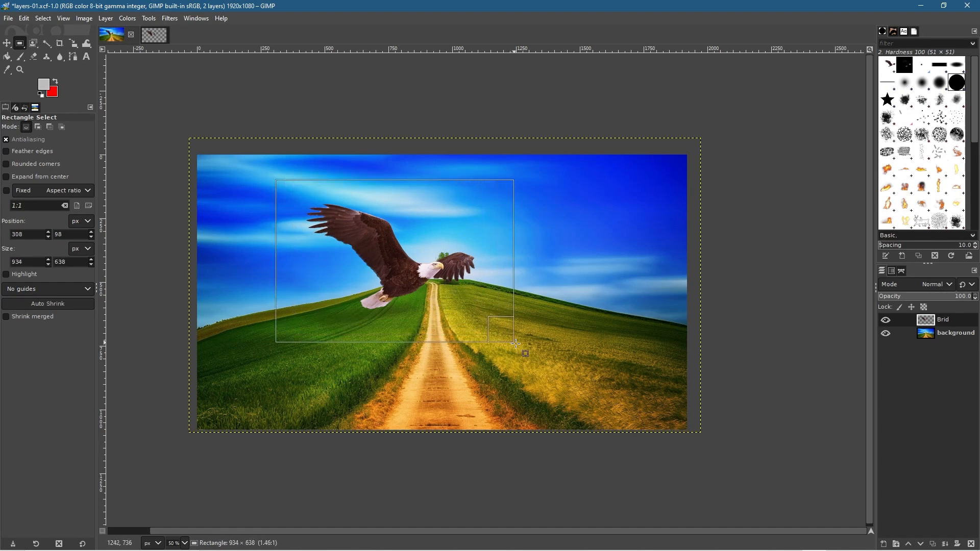
mouse_move(288, 197)
left_mouse_down()
mouse_move(281, 191)
mouse_move(295, 200)
left_mouse_up()
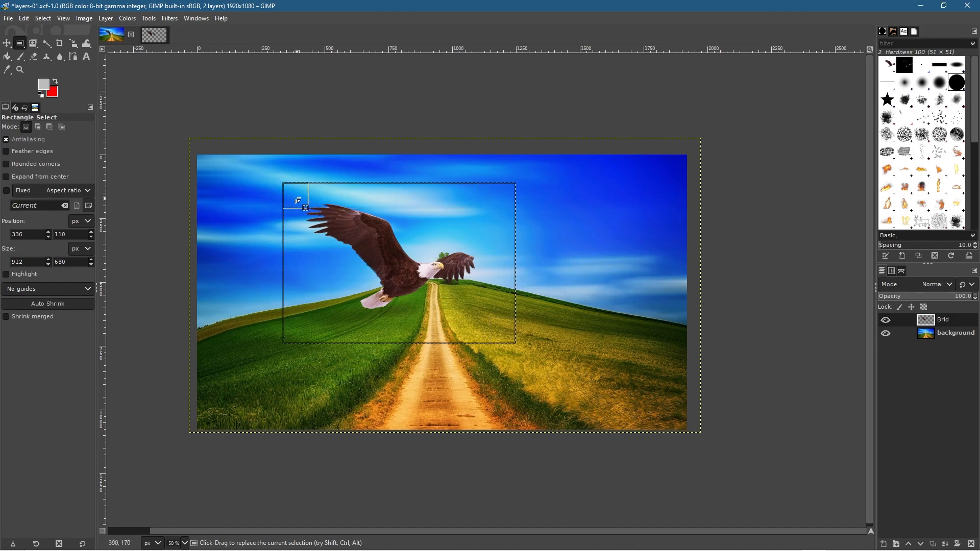
left_click_drag(500, 324, 499, 324)
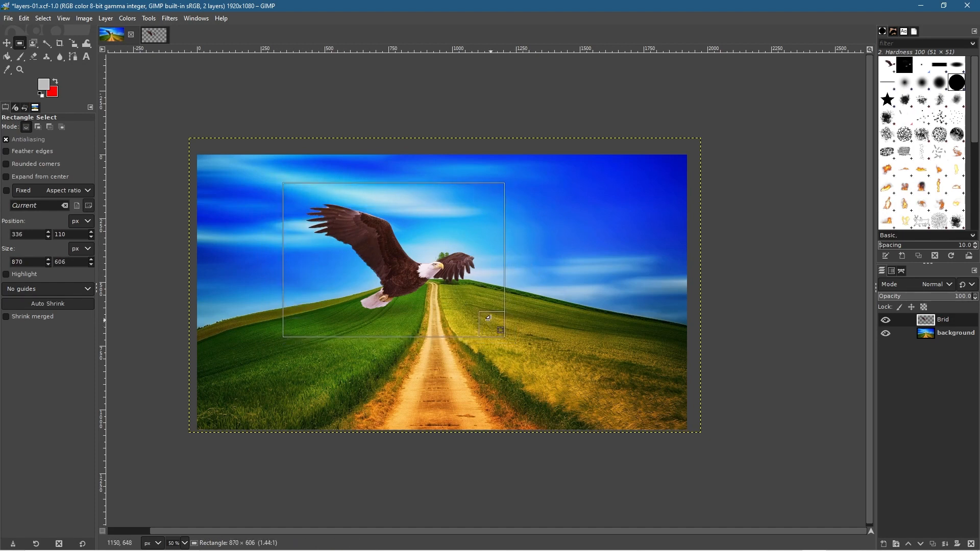
left_click_drag(489, 317, 489, 317)
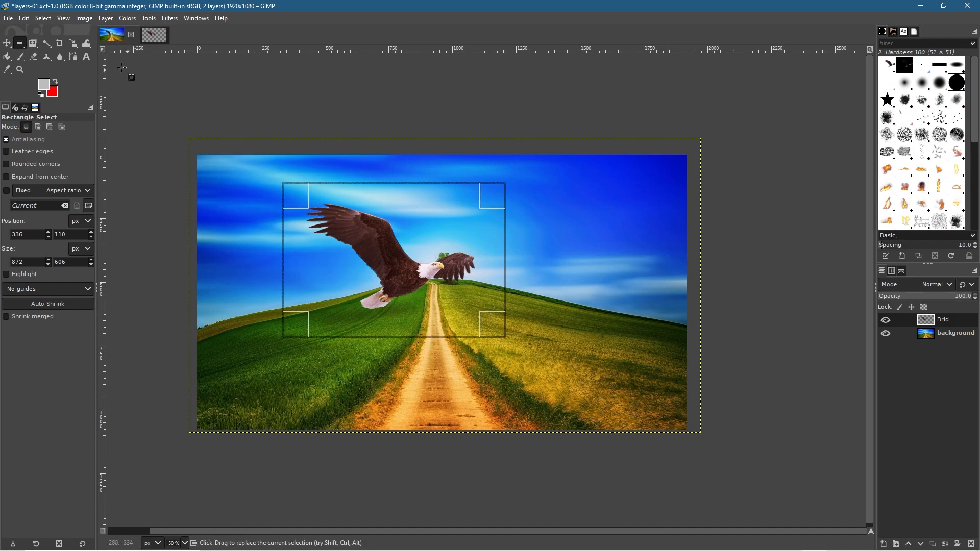
Step: Crop the Brid layer to the rectangular selection and clear the selection
left_click(106, 19)
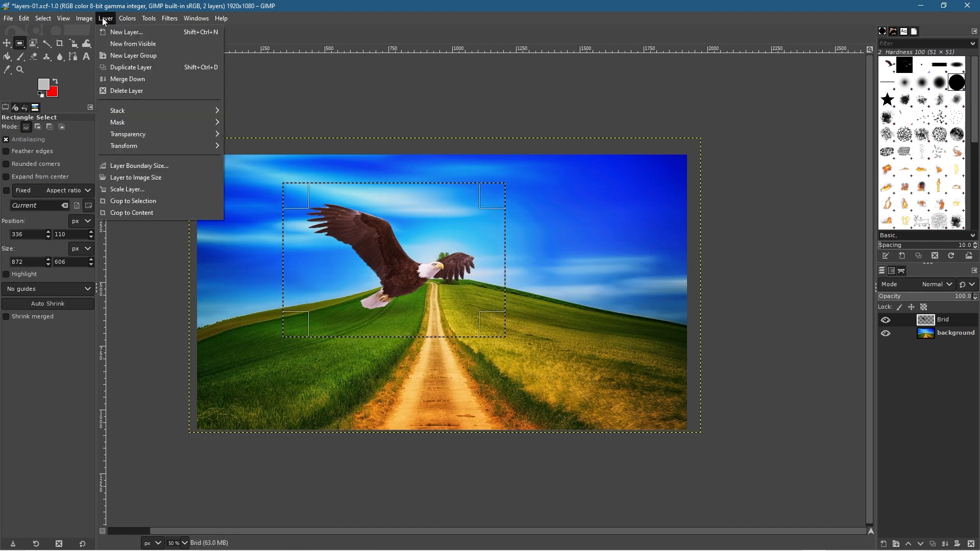
left_click(132, 201)
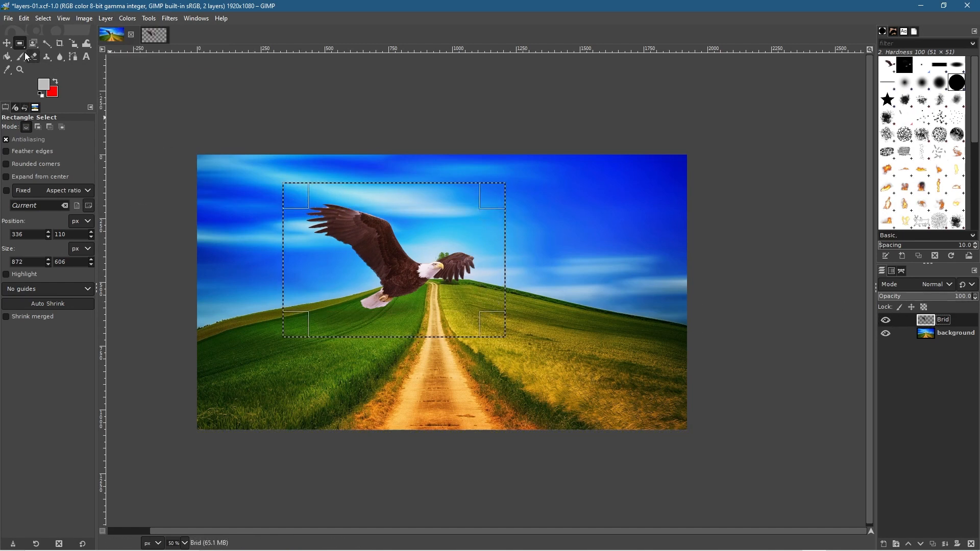
left_click(25, 18)
mouse_move(43, 19)
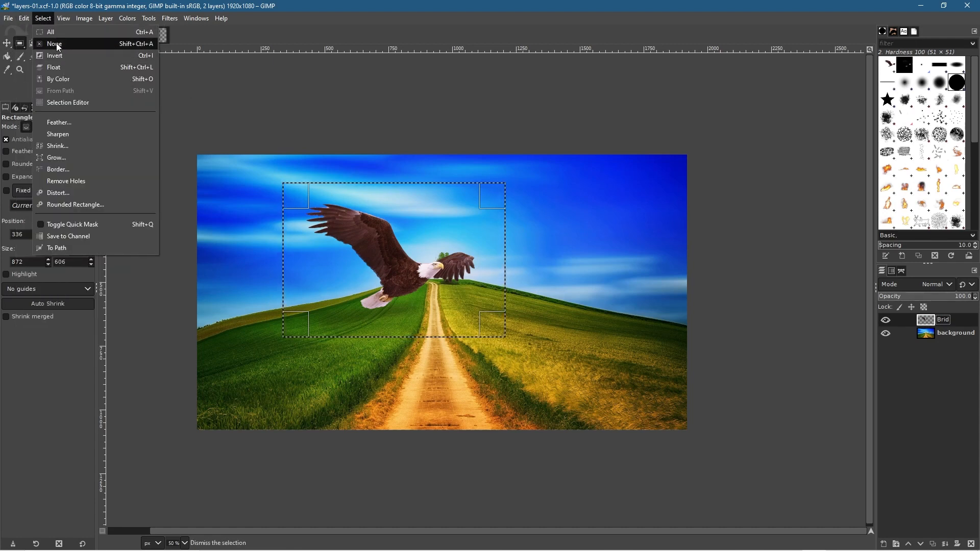
key("Escape")
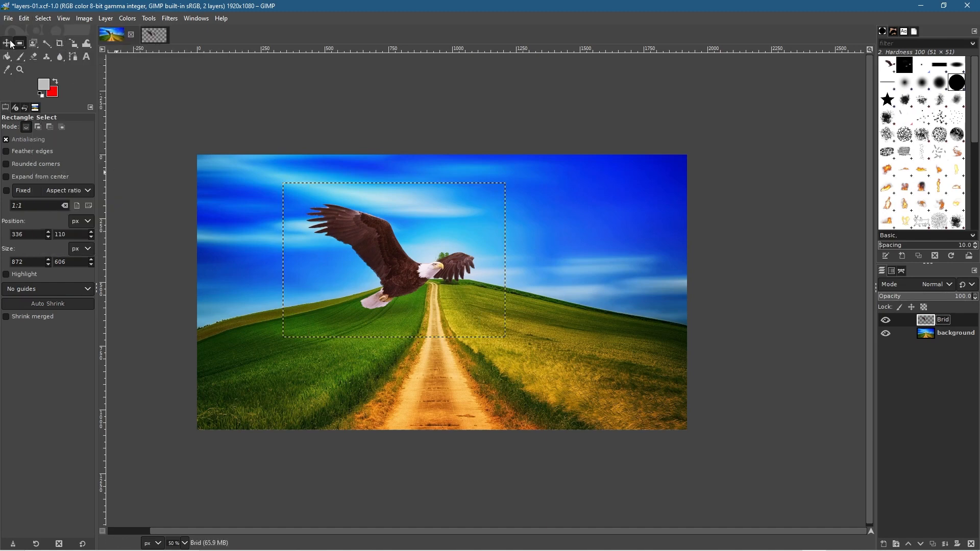
Step: Scale the eagle layer to 665 × 462 px with its proportions kept and place it in the upper-left corner of the sky
left_click(11, 44)
left_click_drag(384, 238, 543, 226)
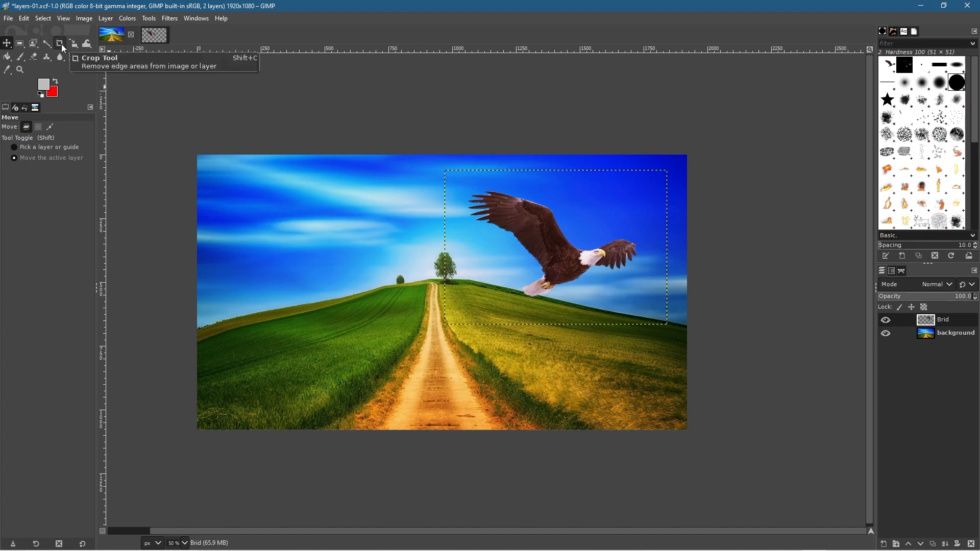
left_click(75, 42)
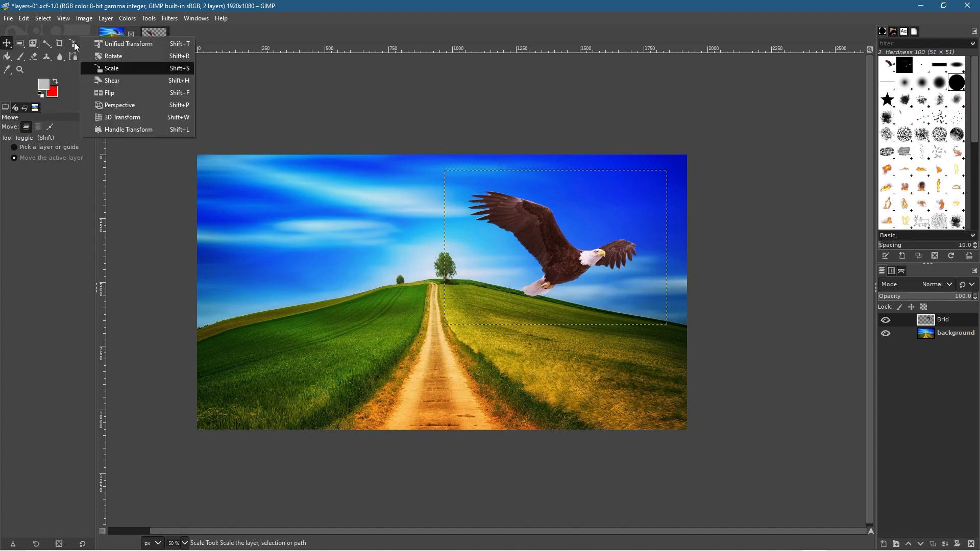
left_click(120, 67)
left_click(566, 241)
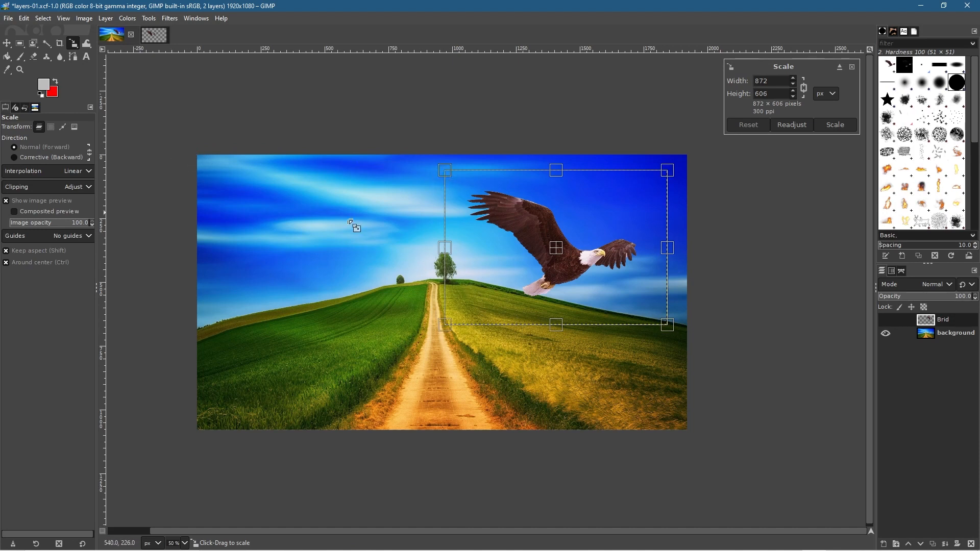
left_click_drag(446, 170, 509, 198)
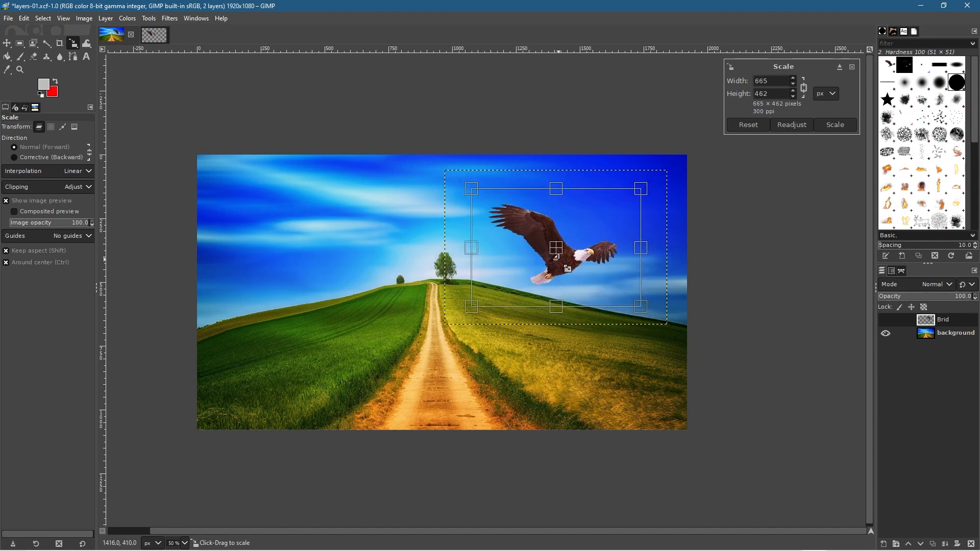
left_click_drag(564, 253, 289, 223)
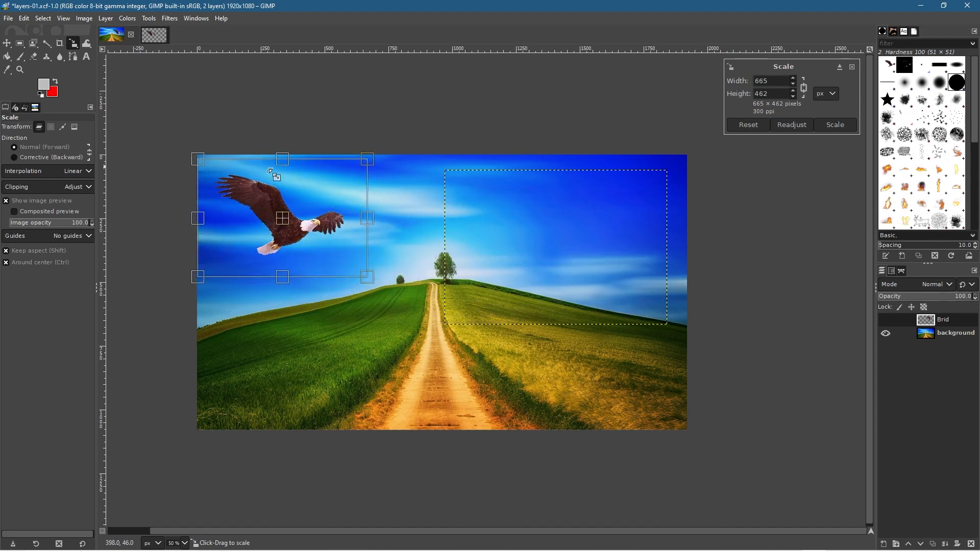
left_click(831, 127)
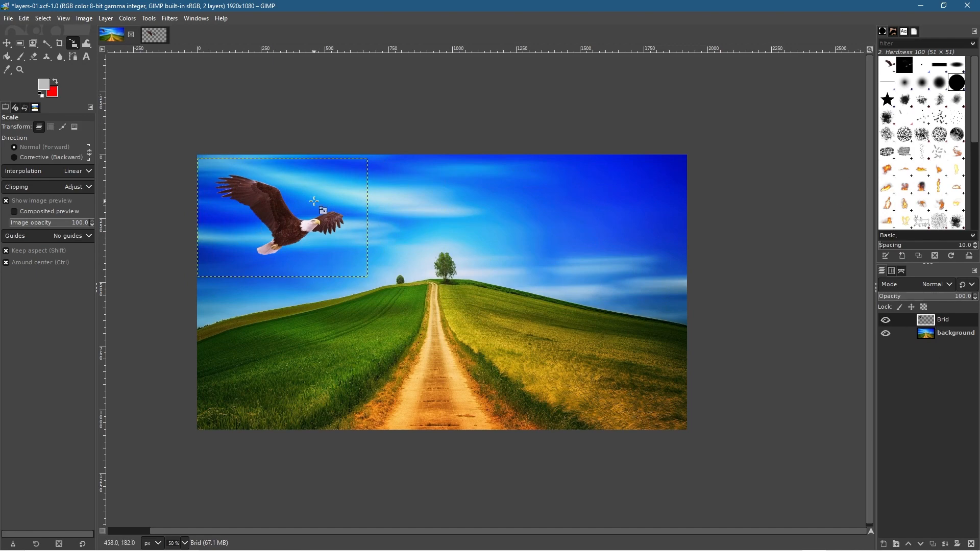
scroll(315, 202, "up", 1)
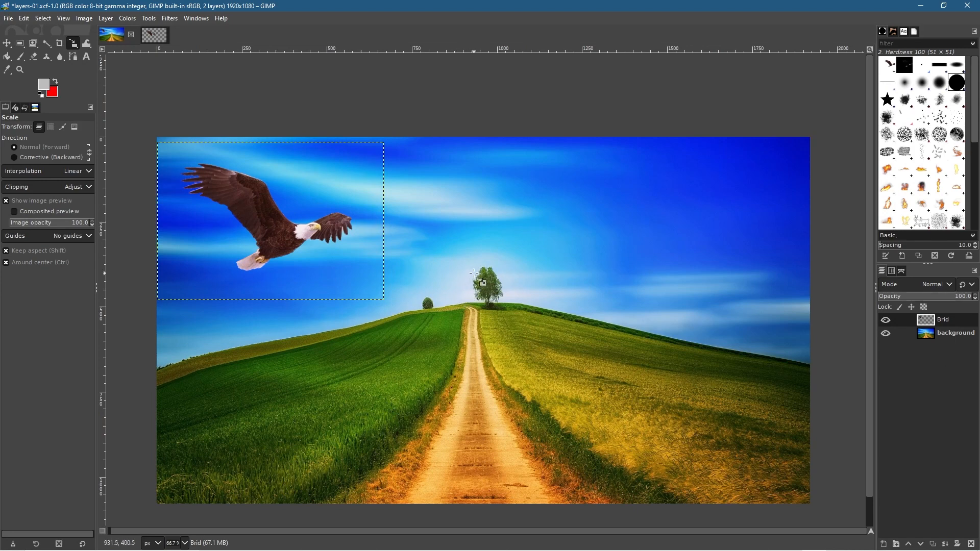
left_click(7, 43)
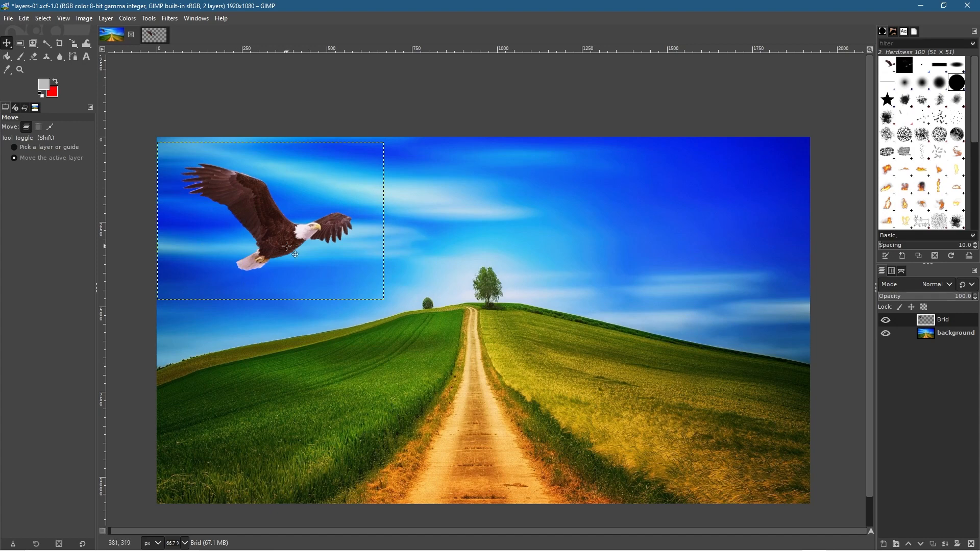
Step: Close the bird cutout.xcf image and save its changes
left_click(152, 39)
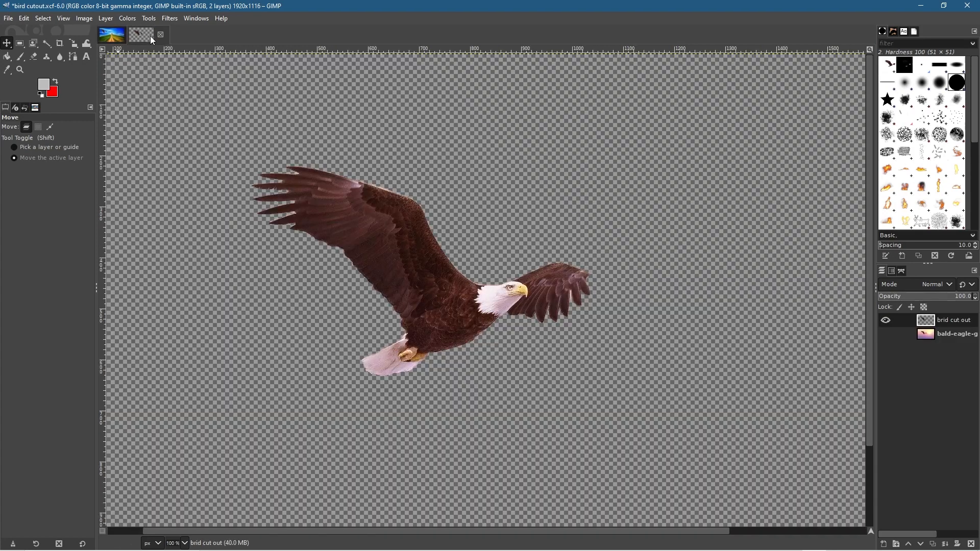
left_click(161, 35)
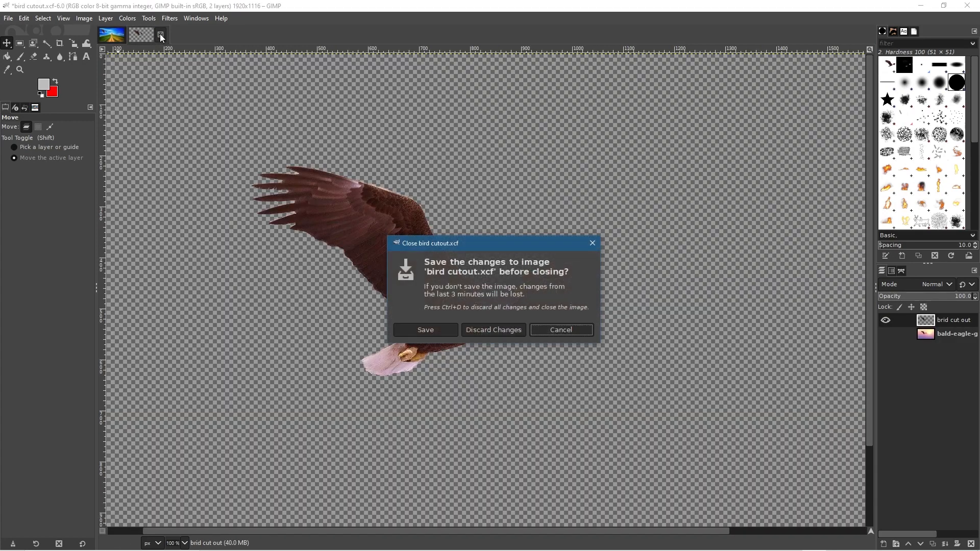
left_click(432, 334)
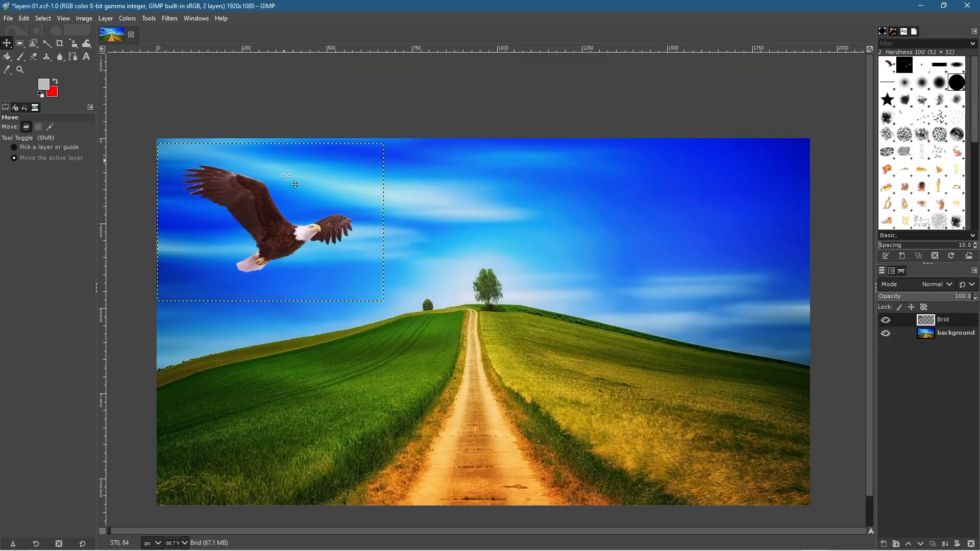
Step: Reopen bird cutout.xcf from the project folder to check its saved layers, and close it again
left_click(921, 5)
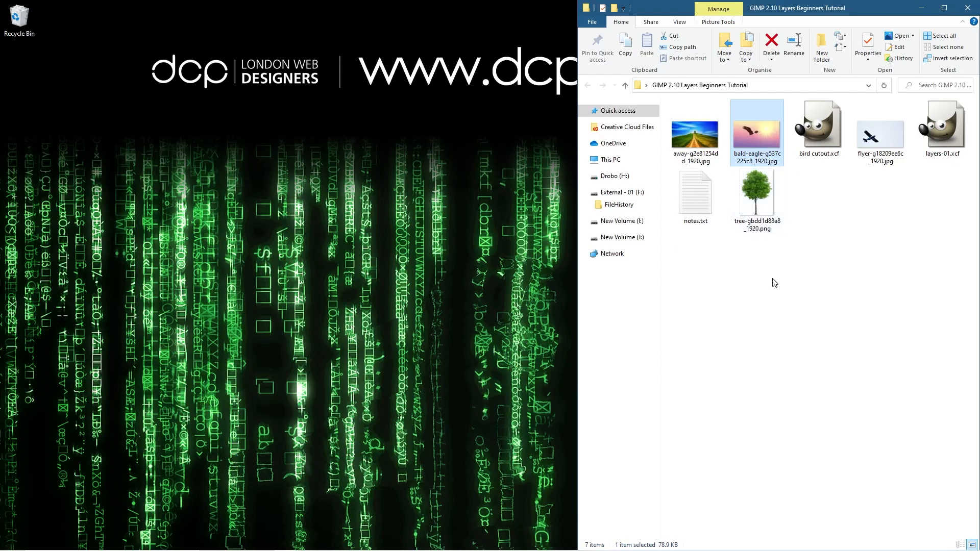
left_click(819, 159)
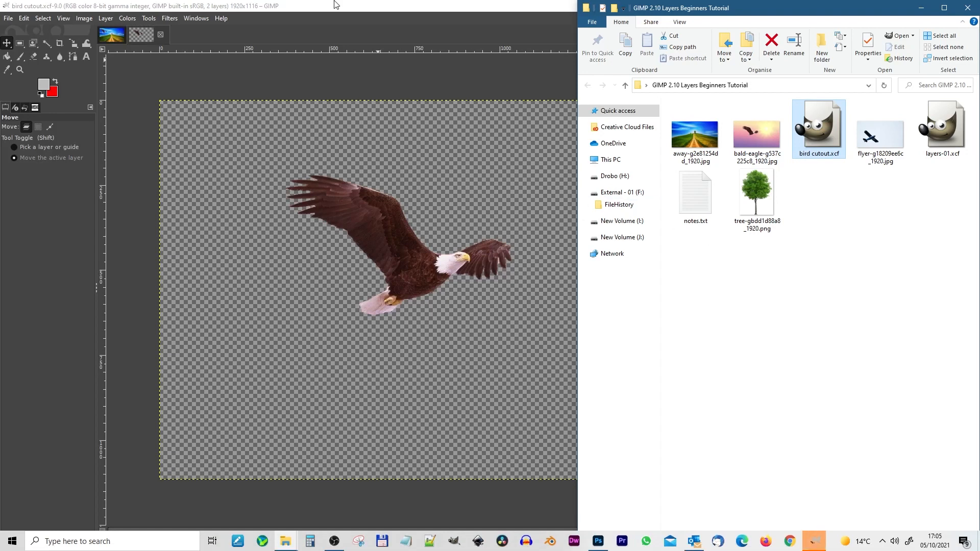
left_click(335, 2)
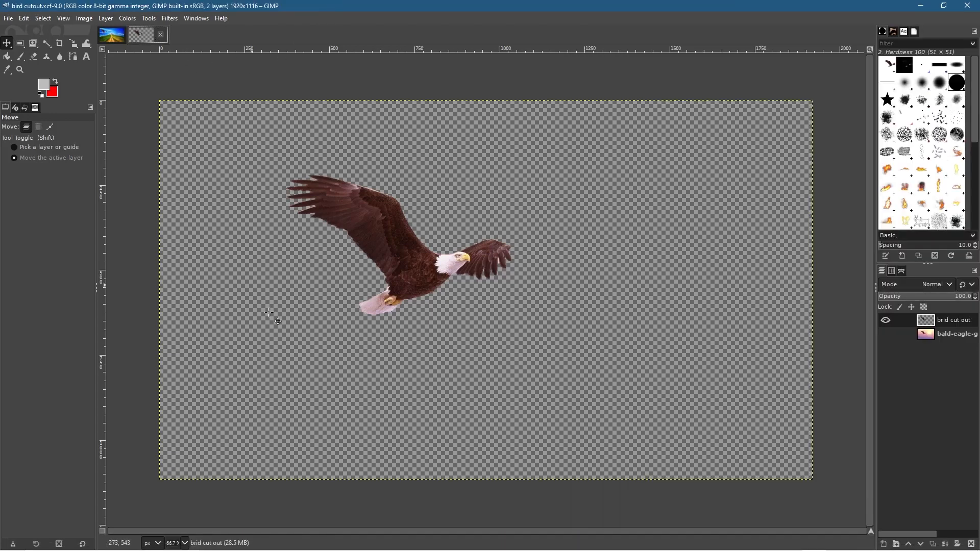
left_click(164, 35)
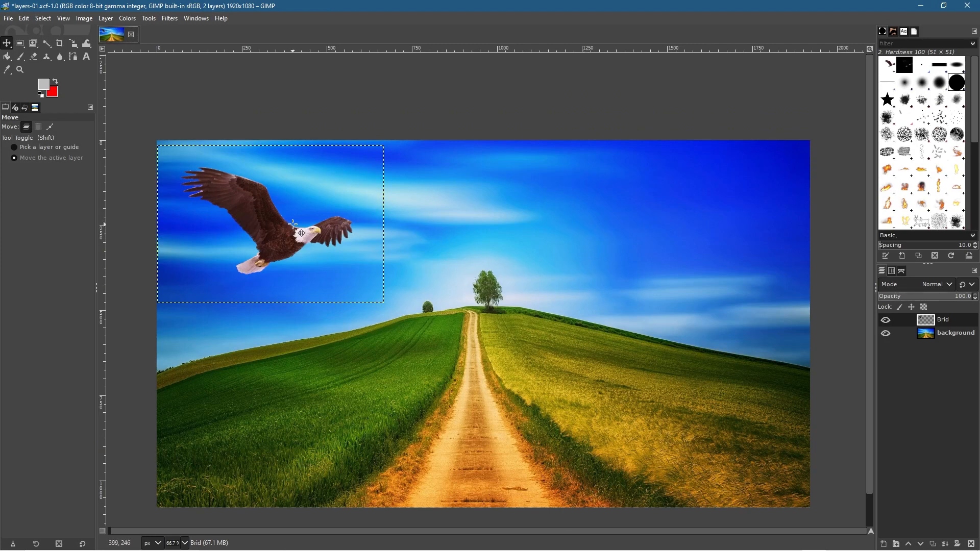
Step: Activate the background and Brid layers in turn to compare their boundaries, ending on the Brid layer
left_click(938, 332)
left_click(945, 320)
left_click(945, 331)
left_click(948, 322)
left_click(944, 331)
left_click(947, 320)
left_click(948, 334)
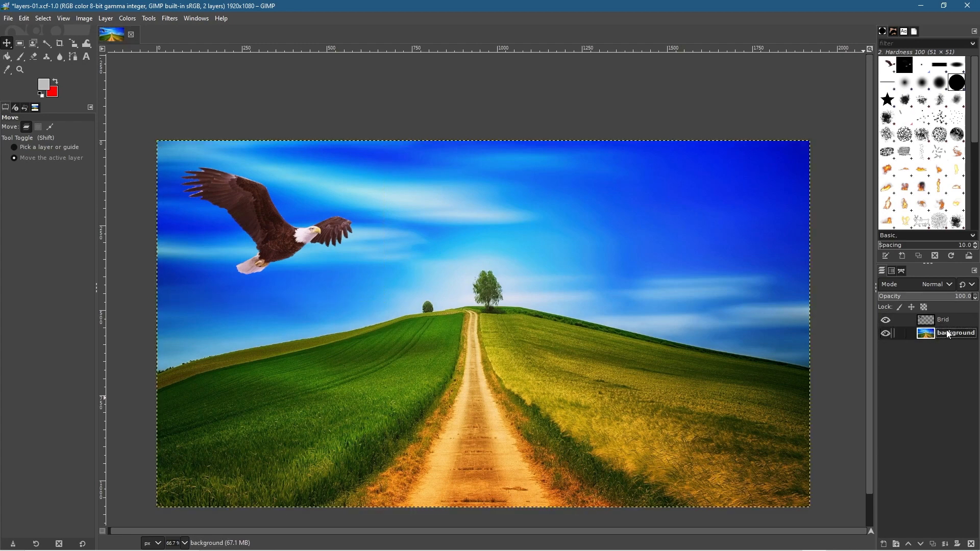
left_click(935, 321)
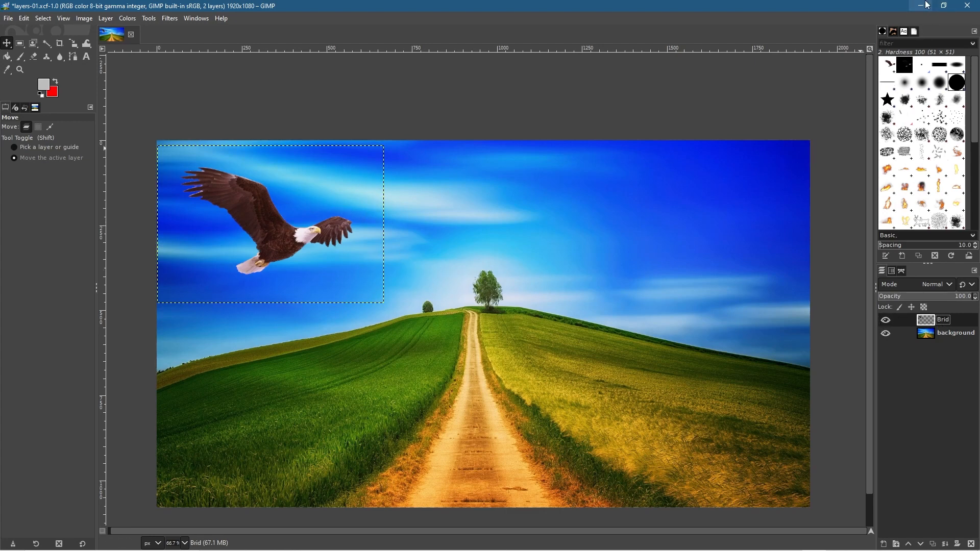
Step: View the original bald-eagle-g537c225c8_1920.jpg from the project folder, close it, and bring GIMP back beside the folder
left_click(928, 3)
double_click(757, 133)
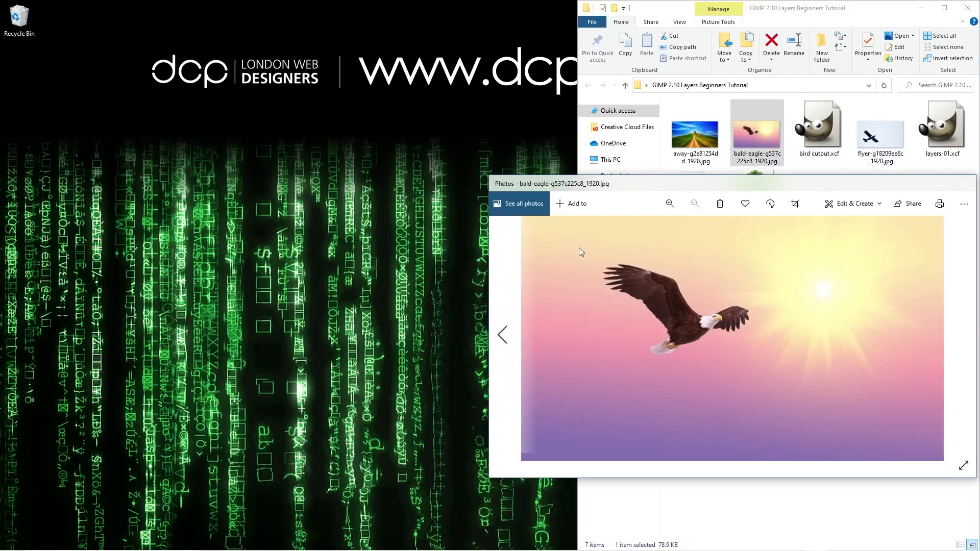
left_click(964, 184)
key("alt+Tab")
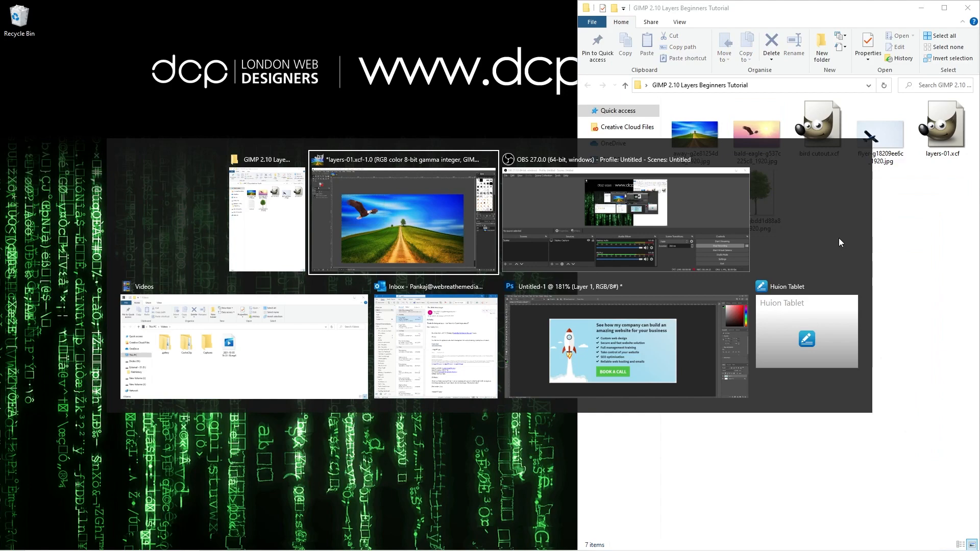
key("alt+Tab")
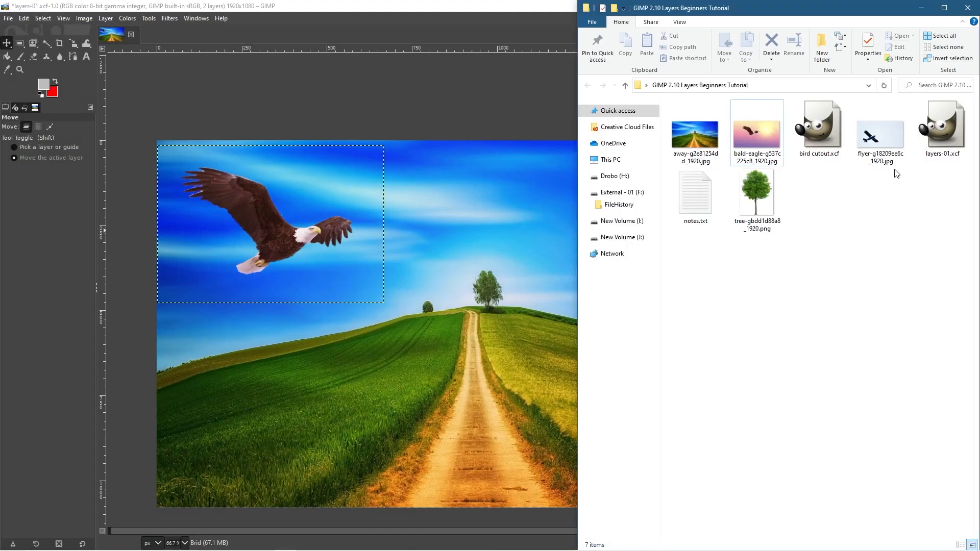
Step: Open flyer-g18209ee6c_1920.jpg from the project folder as a separate image in GIMP
left_click(872, 154)
mouse_move(874, 134)
left_mouse_down()
mouse_move(778, 158)
mouse_move(877, 142)
left_mouse_up()
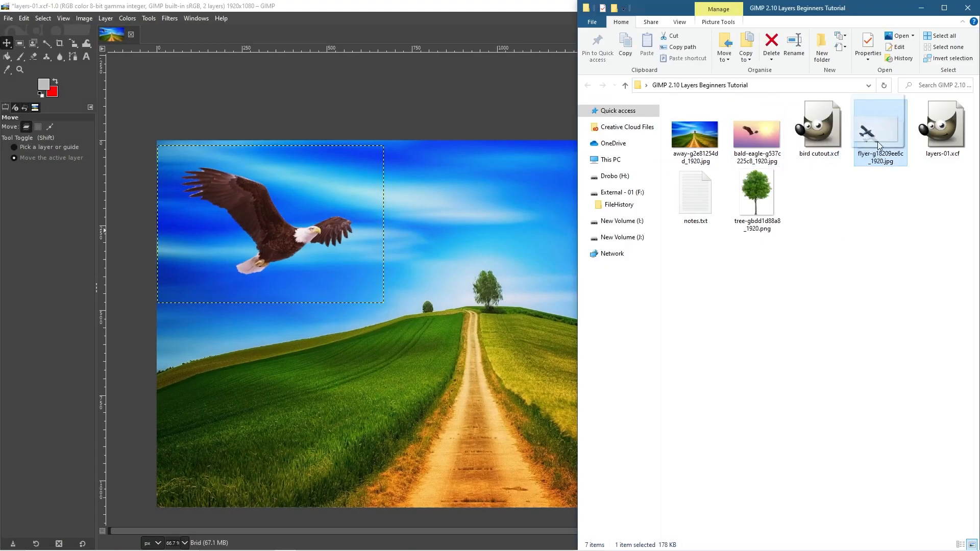
left_click(11, 18)
left_click(31, 55)
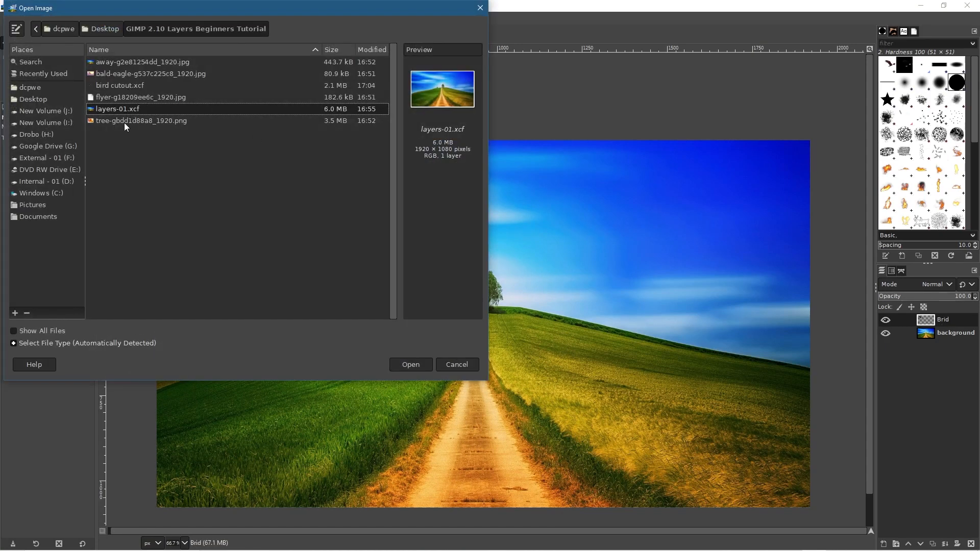
left_click(120, 65)
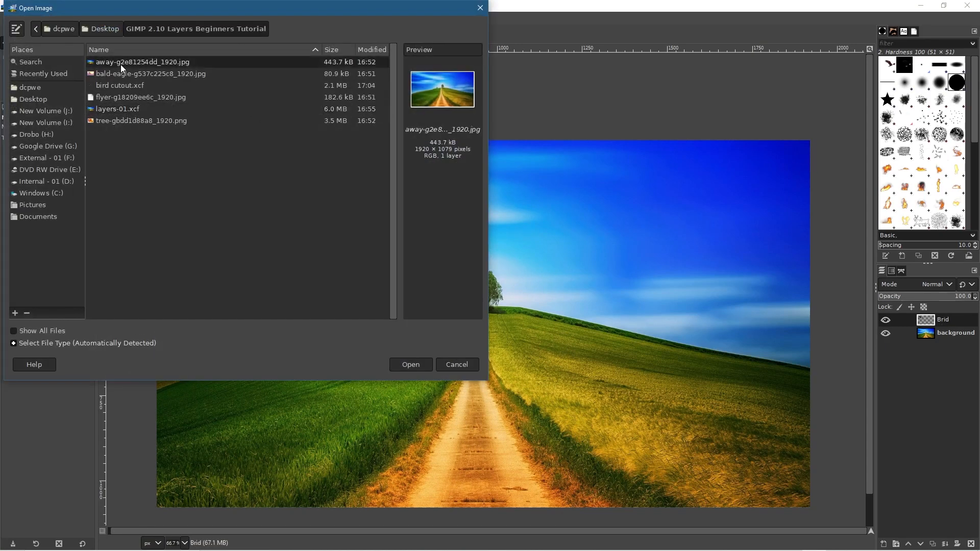
left_click(122, 74)
left_click(122, 86)
left_click(121, 97)
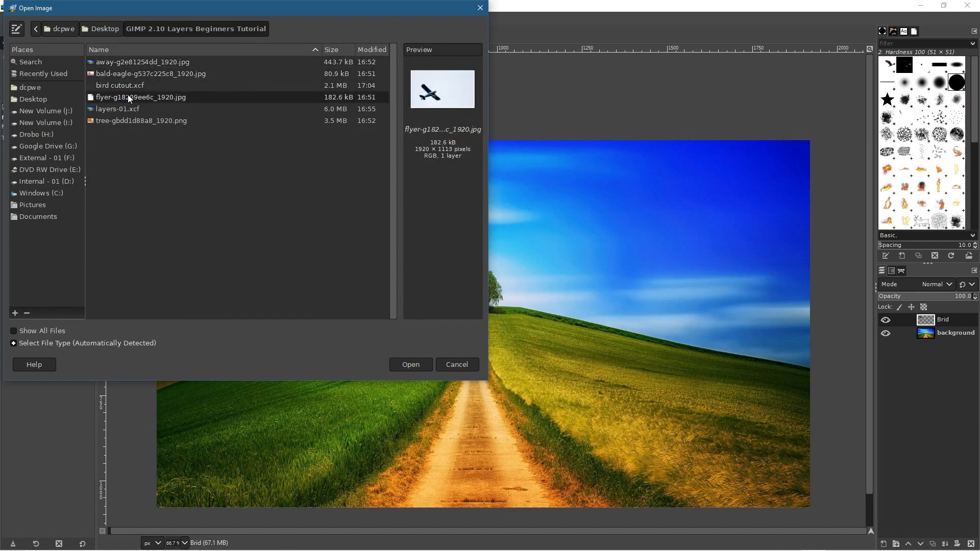
left_click(402, 363)
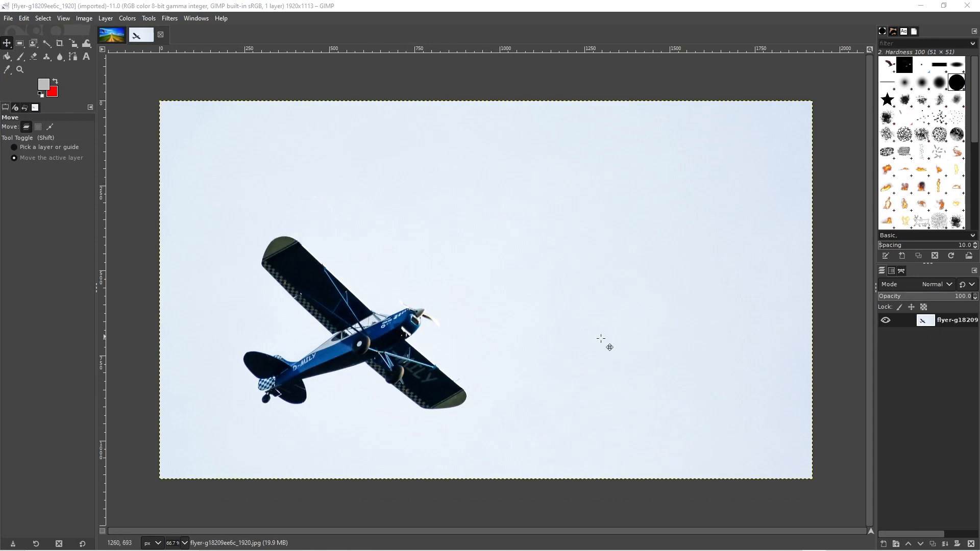
Step: Select the pale sky around the aircraft with Fuzzy Select, invert the selection, and copy the aircraft
left_click(47, 45)
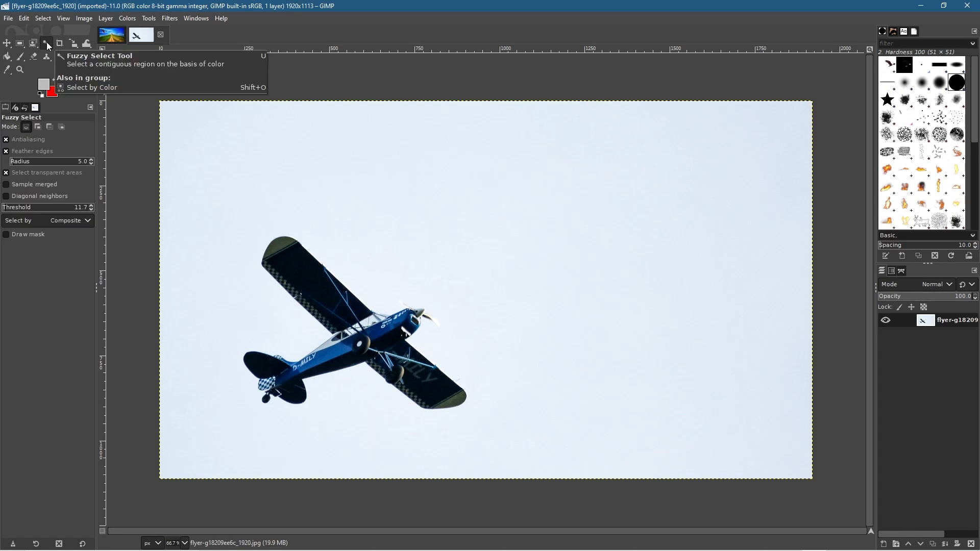
left_click(229, 191)
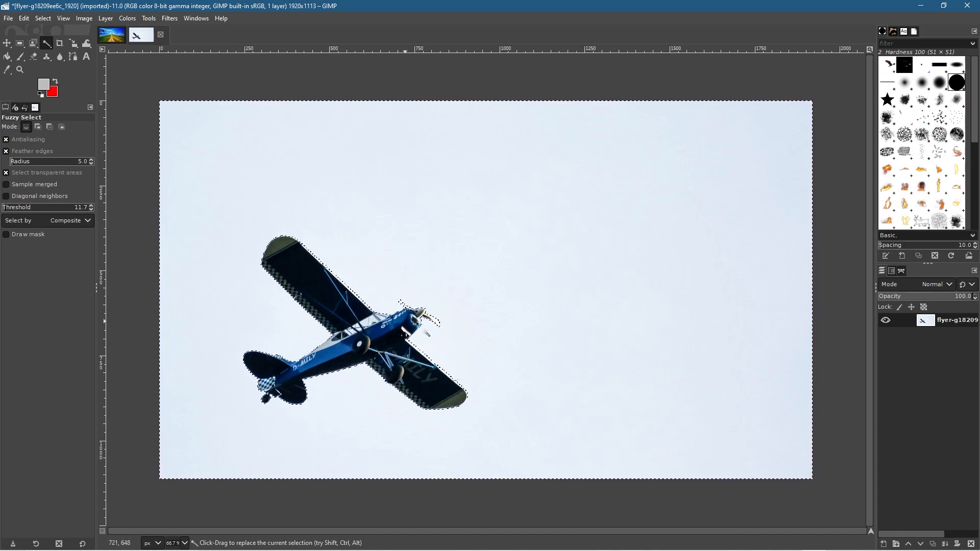
left_click(44, 19)
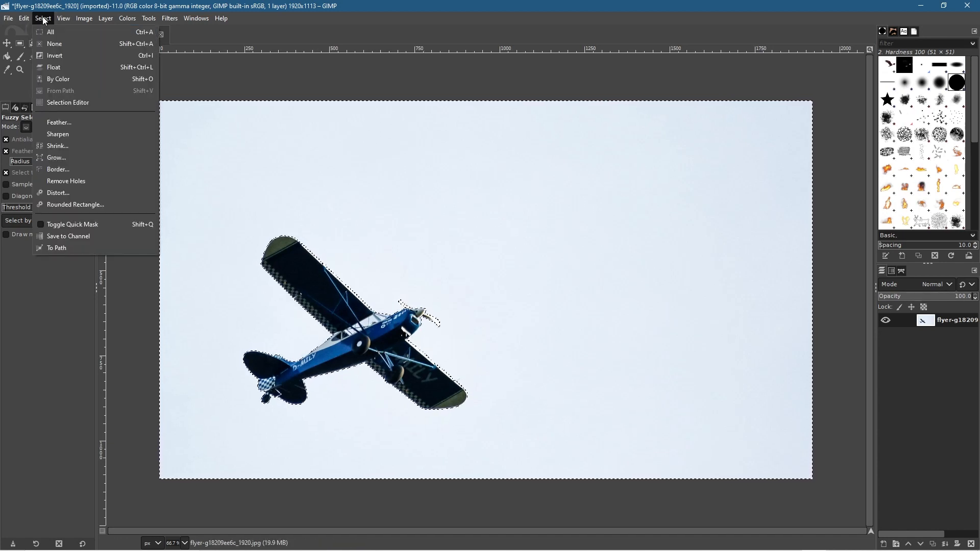
left_click(46, 56)
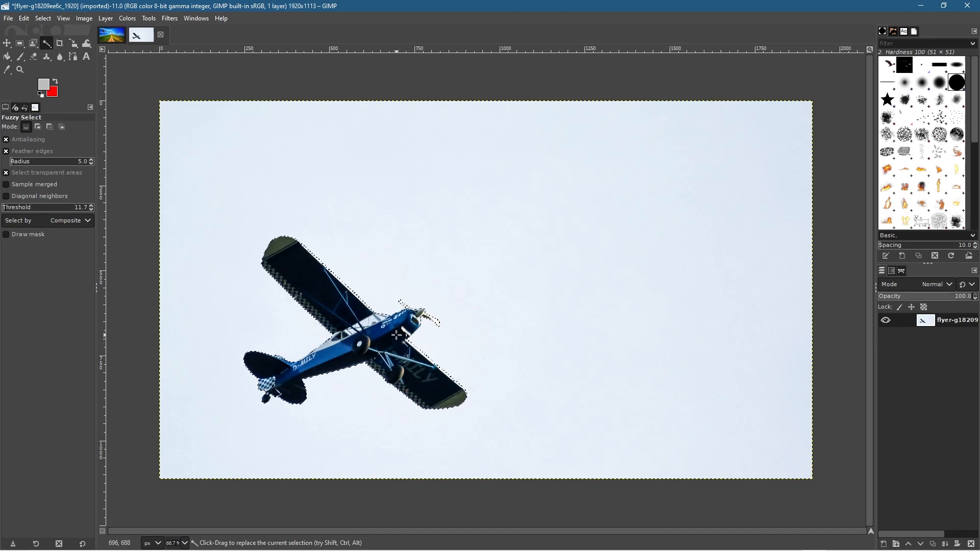
left_click(23, 20)
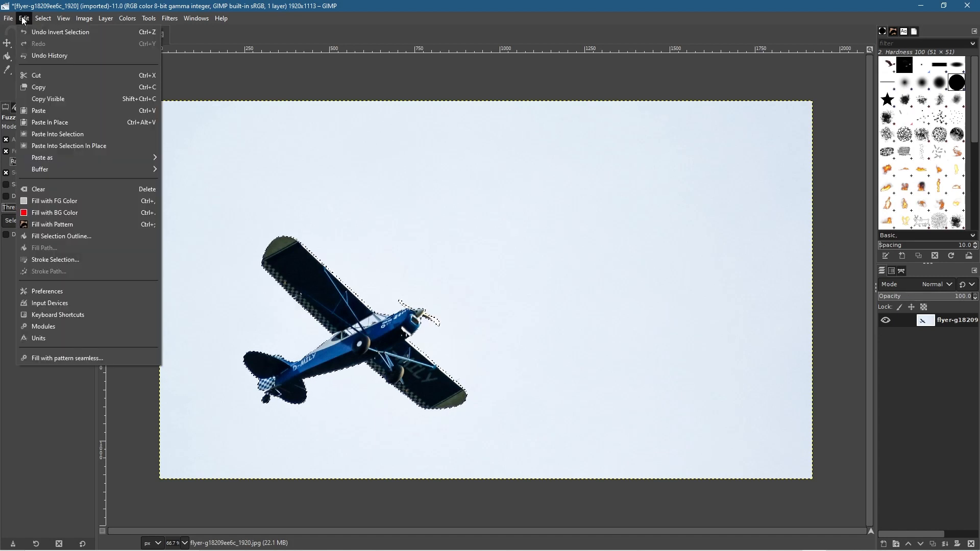
left_click(38, 89)
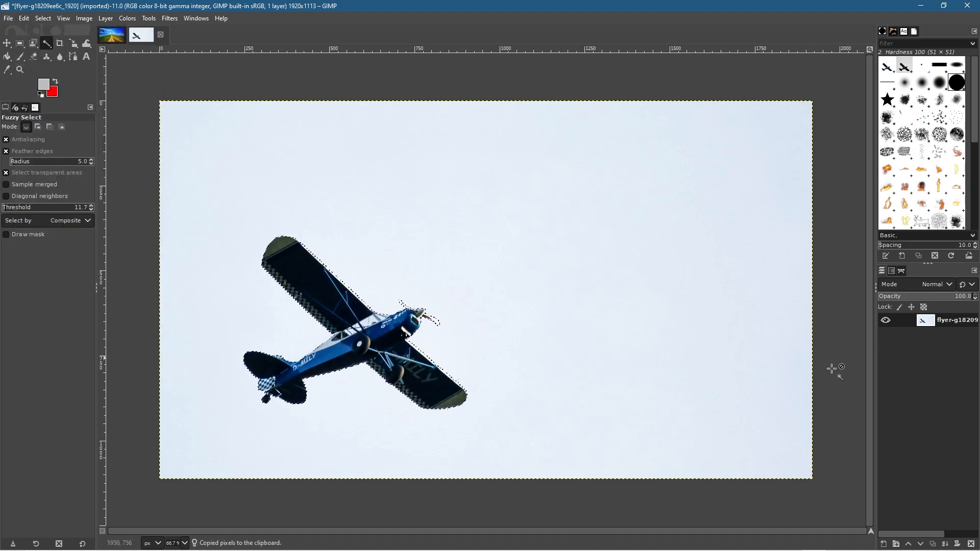
Step: Add a transparent 1920 × 1113 px layer named plane above the flyer photo
left_click(886, 546)
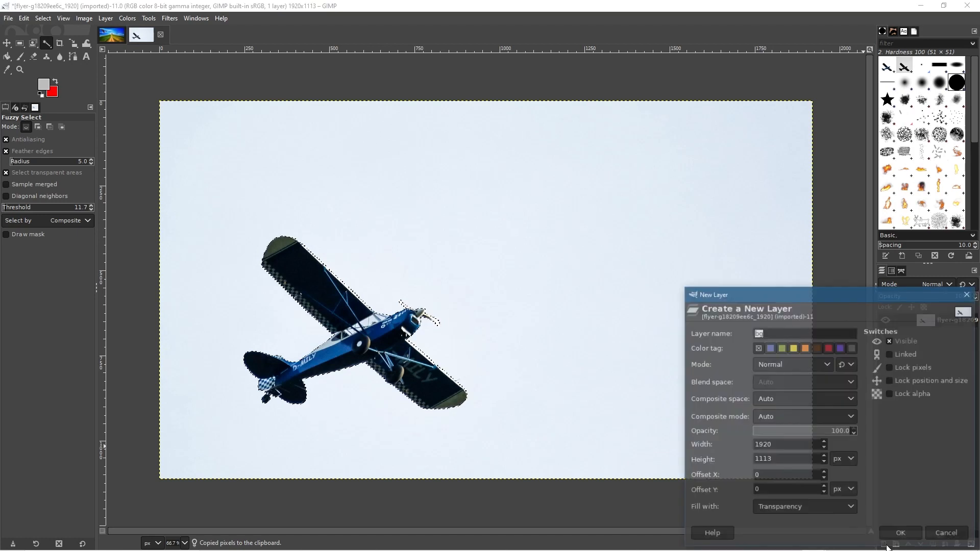
left_click(899, 534)
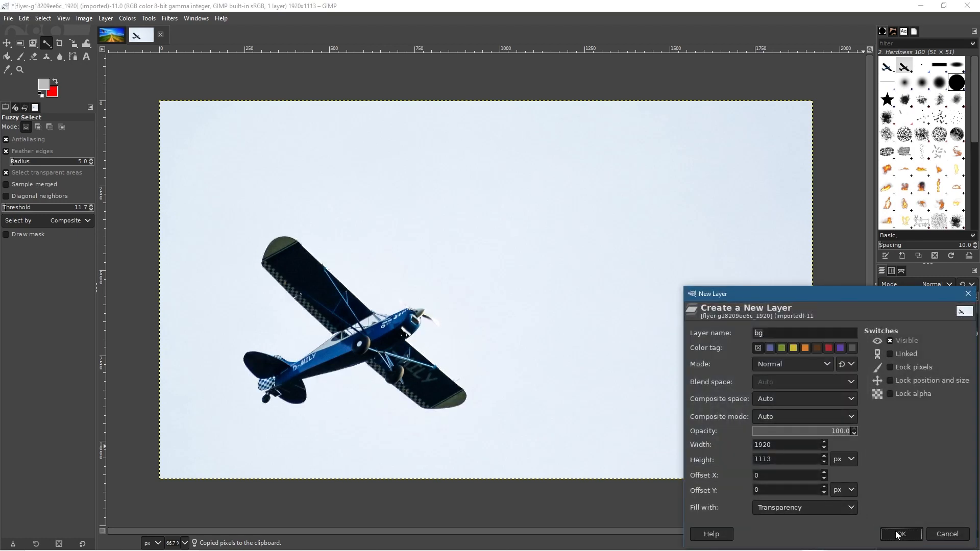
type("plane")
key("Return")
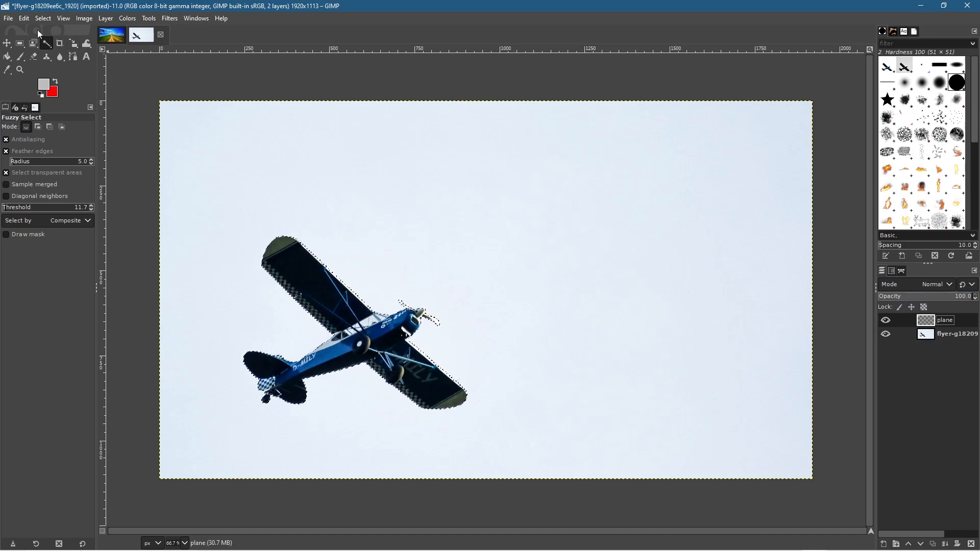
Step: Paste the copied aircraft and anchor it onto the plane layer
left_click(24, 18)
left_click(43, 109)
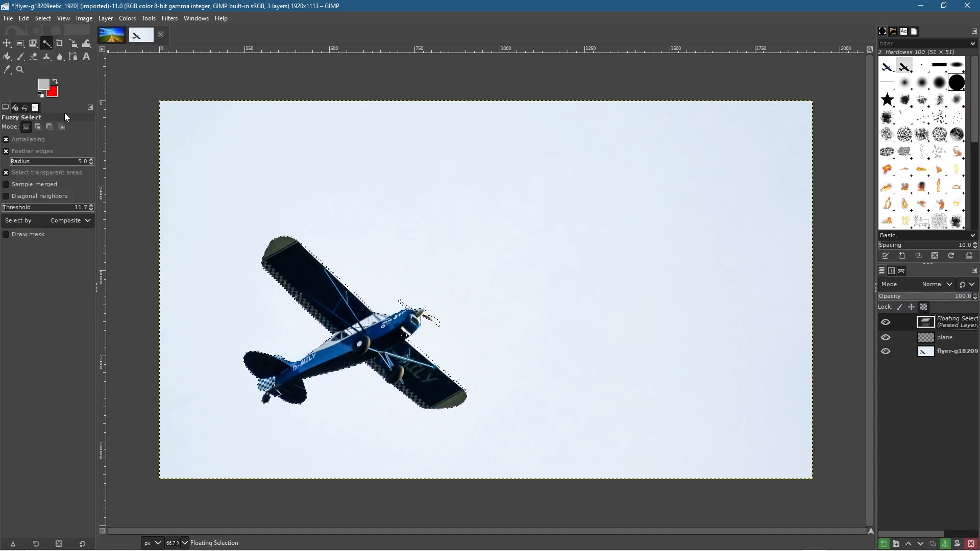
left_click(945, 545)
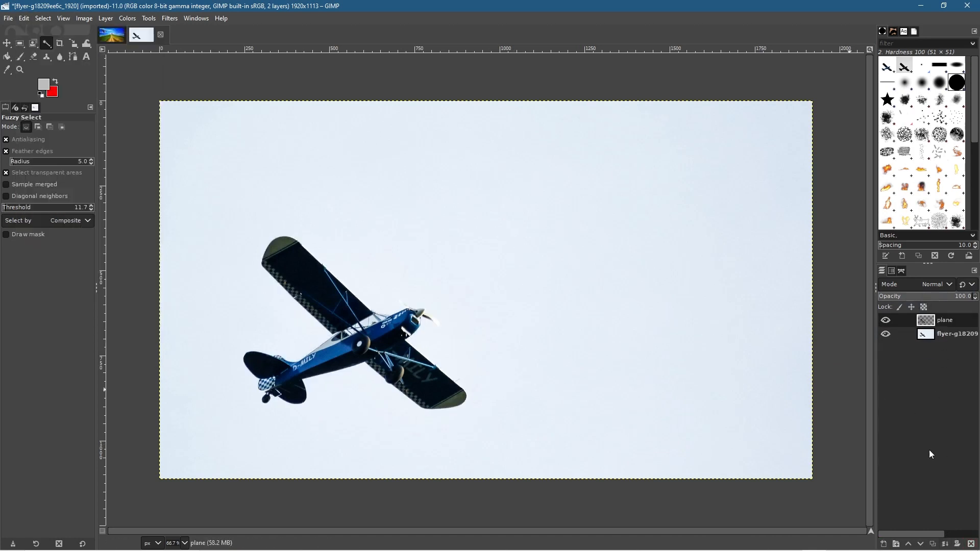
Step: Toggle the flyer photo layer's visibility to check the aircraft cutout against transparency, leaving the photo visible
left_click(887, 334)
left_click(887, 336)
left_click(887, 336)
left_click(887, 335)
left_click(887, 335)
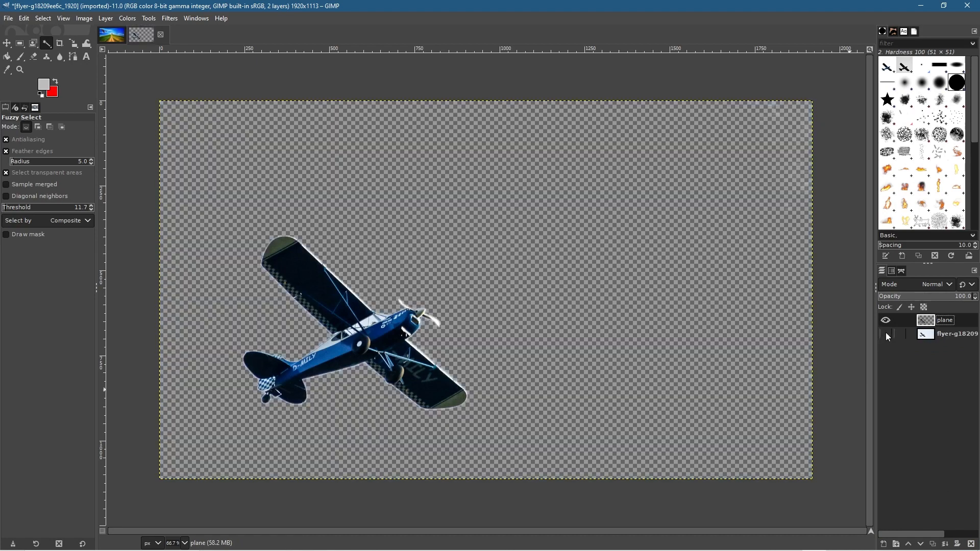
left_click(887, 335)
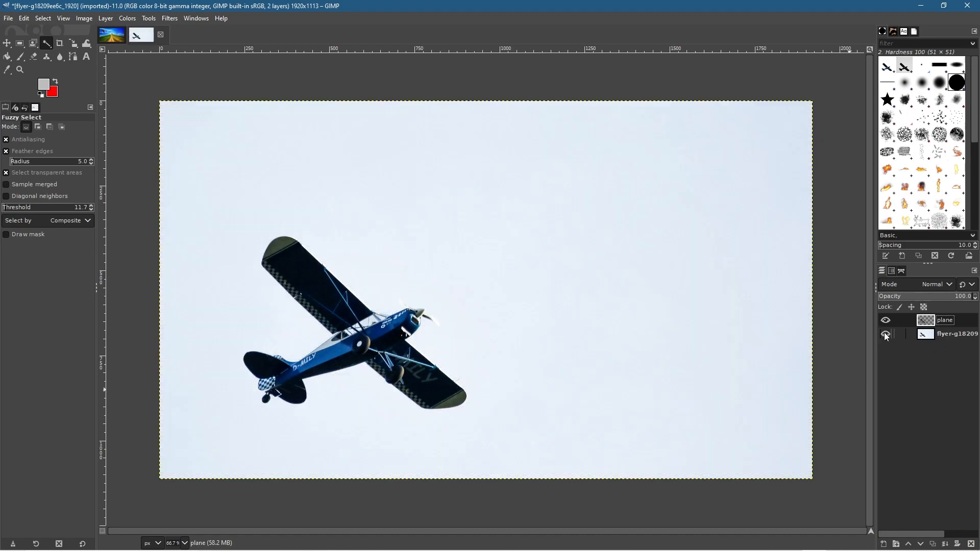
Step: Save the aircraft image as plane.xcf in the GIMP 2.10 Layers Beginners Tutorial folder
left_click(9, 20)
left_click(34, 133)
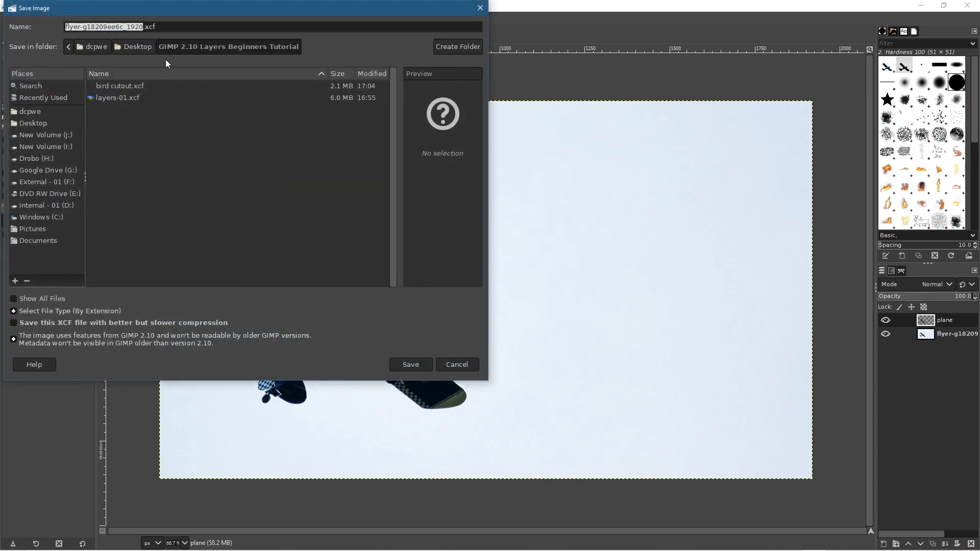
type("plane")
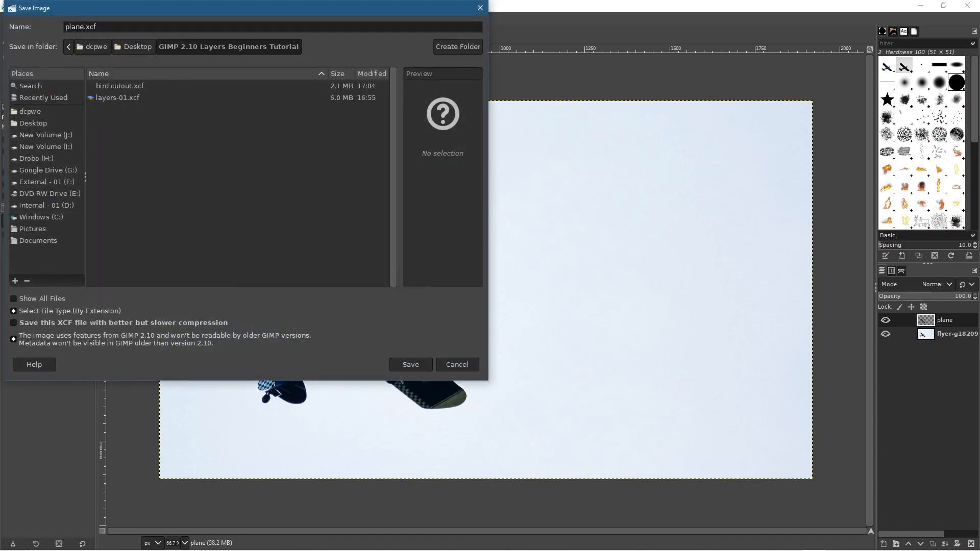
left_click(415, 364)
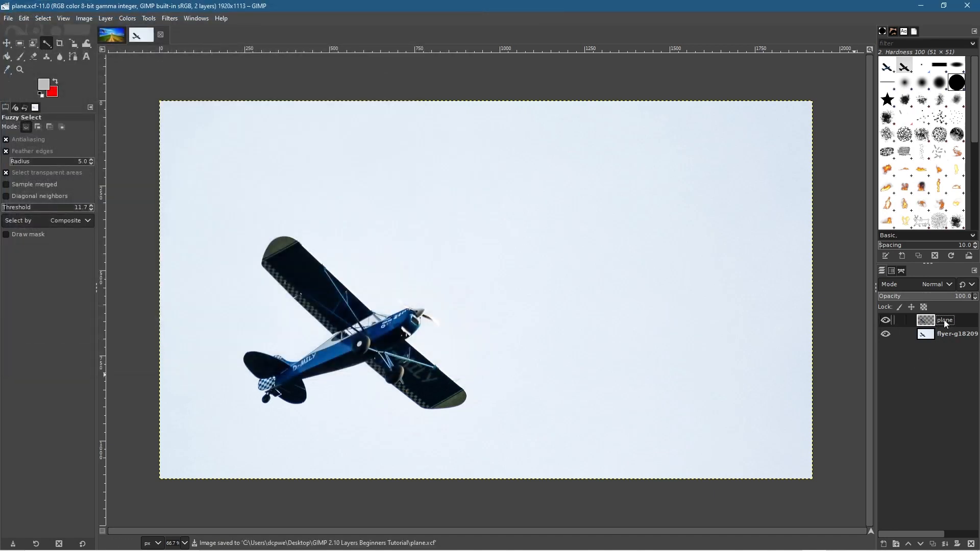
Step: Copy the plane layer's contents and switch to the layers-01.xcf landscape composition
left_click(24, 18)
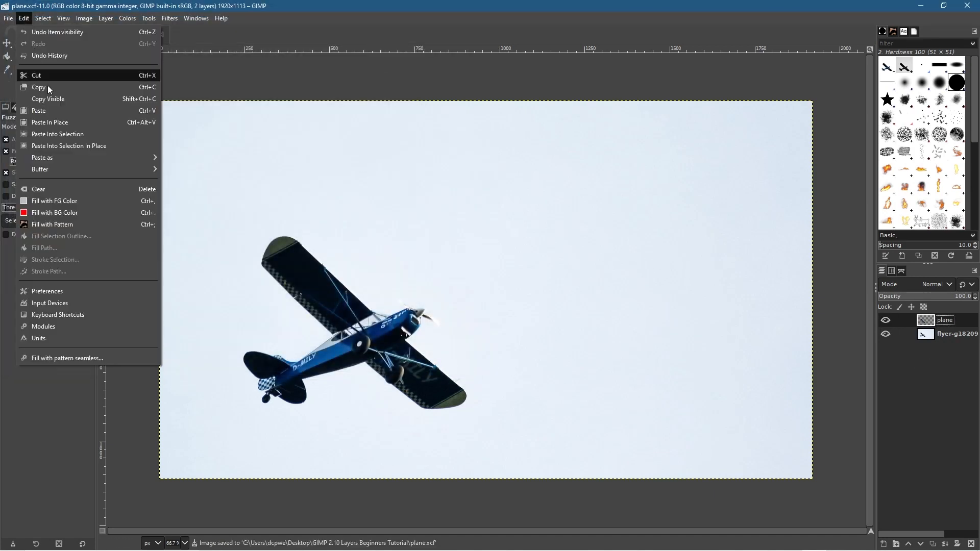
left_click(50, 91)
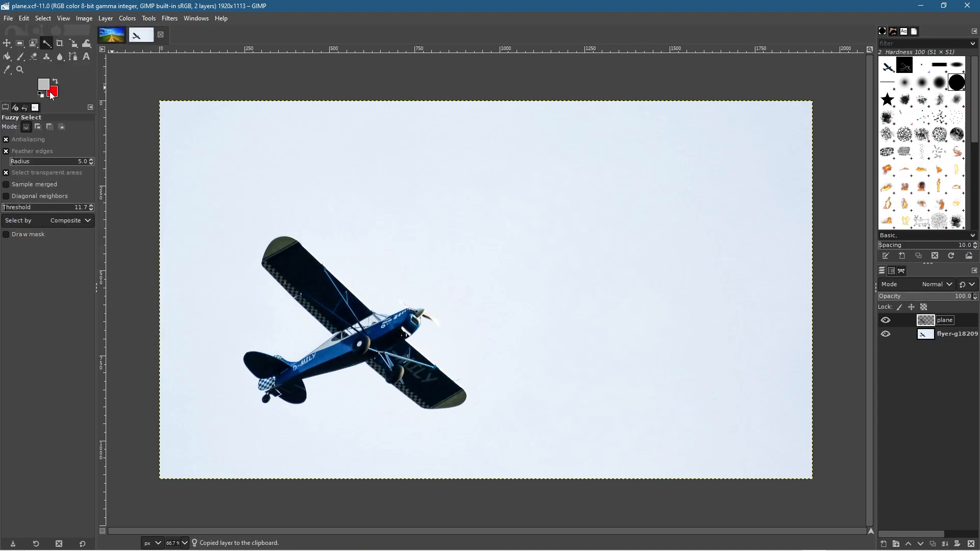
left_click(106, 35)
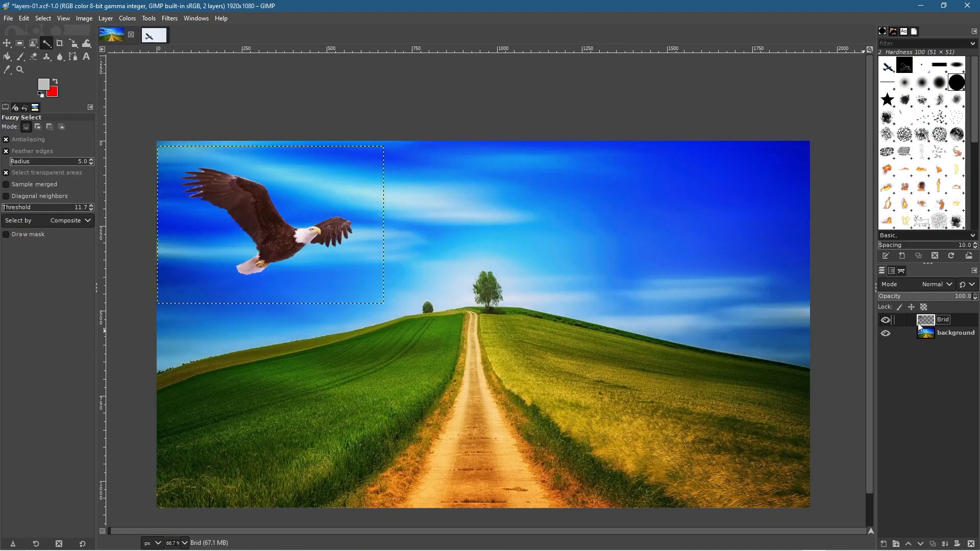
Step: Add a transparent 1920 × 1080 px layer above the Brid layer and name it Plane
left_click(883, 543)
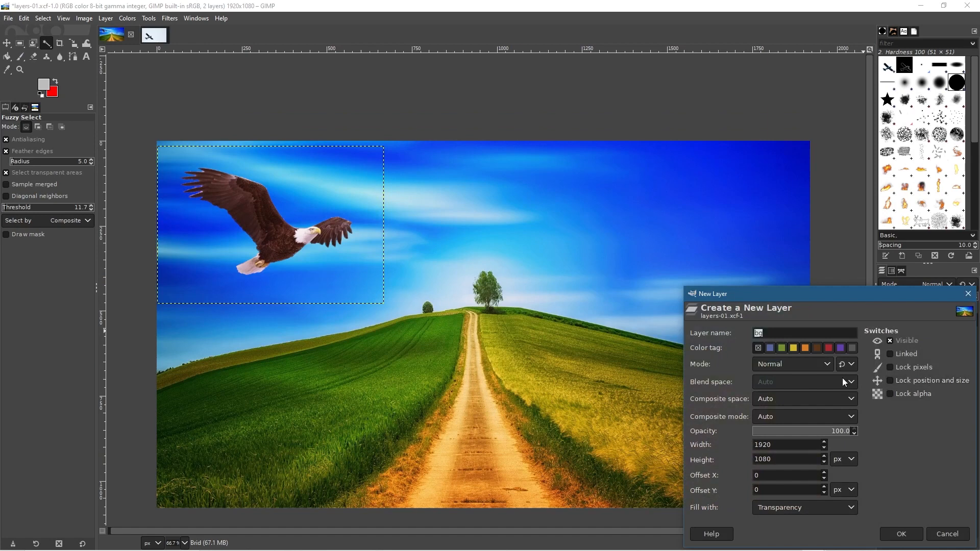
left_click(786, 511)
left_click(793, 511)
left_click(901, 535)
double_click(944, 320)
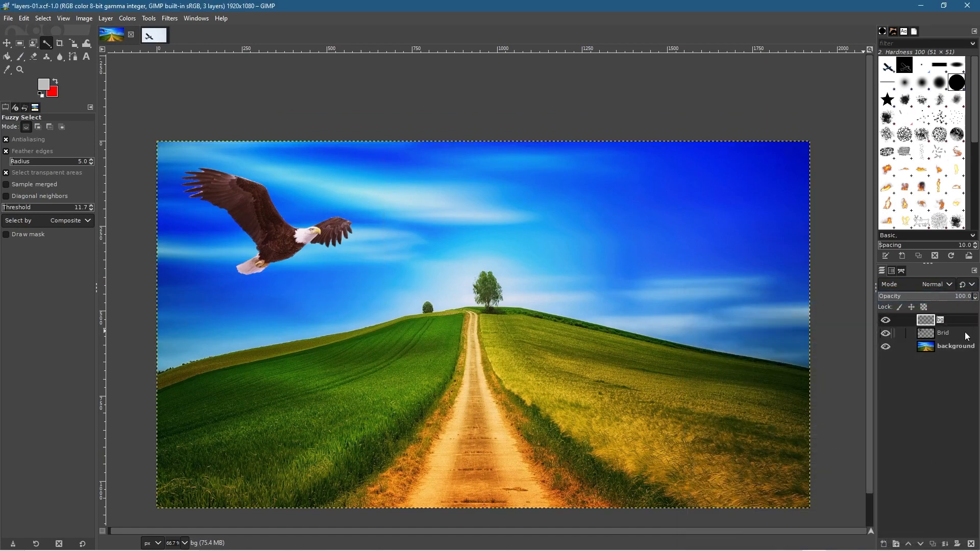
key("Return")
Step: Paste the copied aircraft into the composition and anchor it onto the Plane layer
left_click(24, 18)
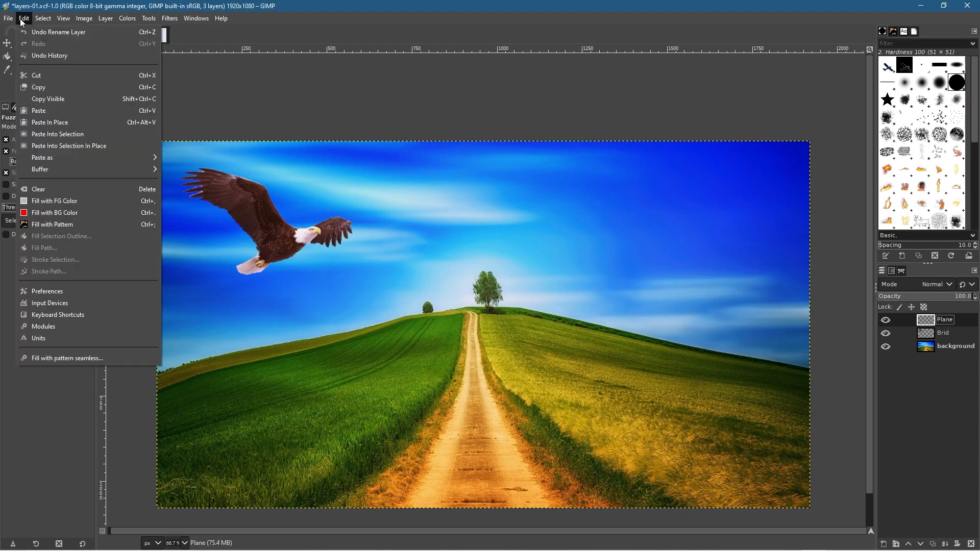
left_click(40, 111)
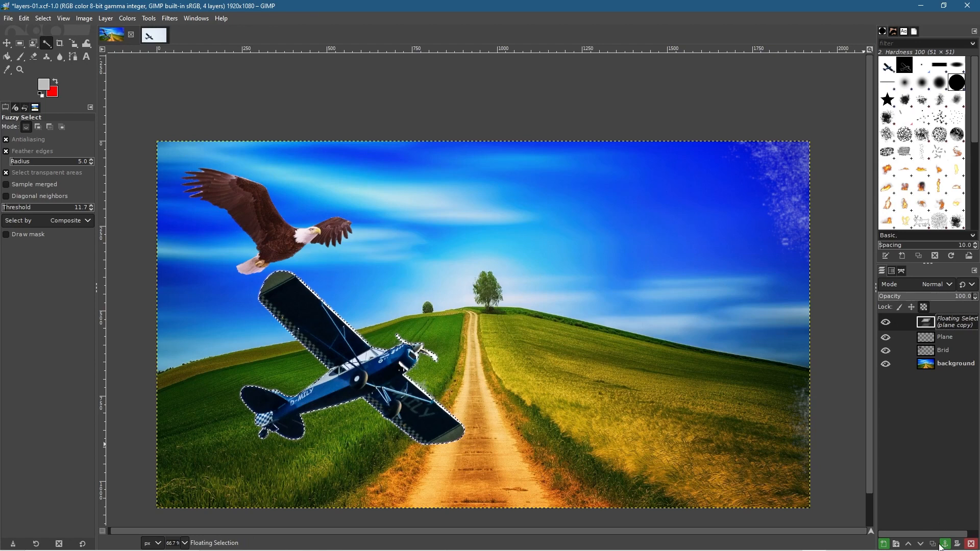
left_click(939, 544)
left_click(926, 321)
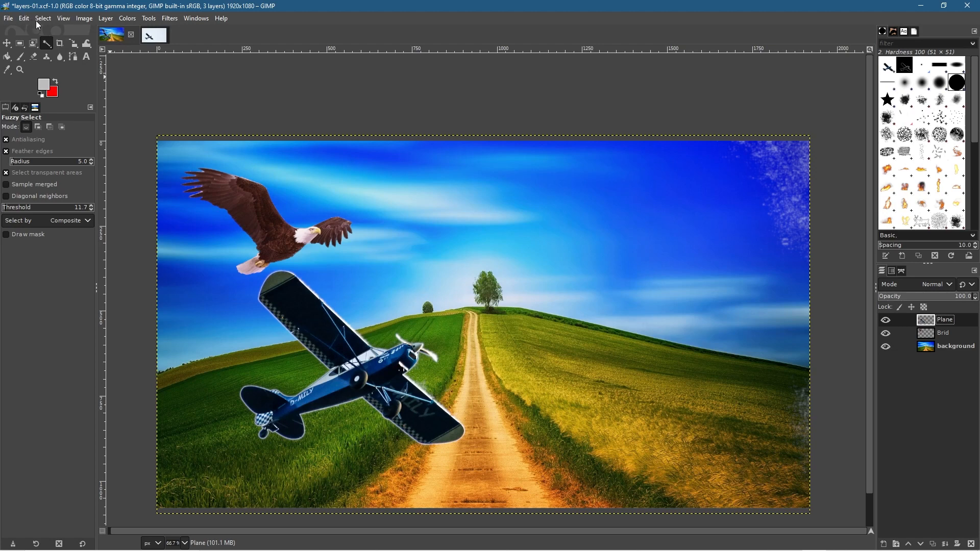
Step: Scale the Plane layer proportionally around its center to about 1119 × 649 px
left_click(75, 45)
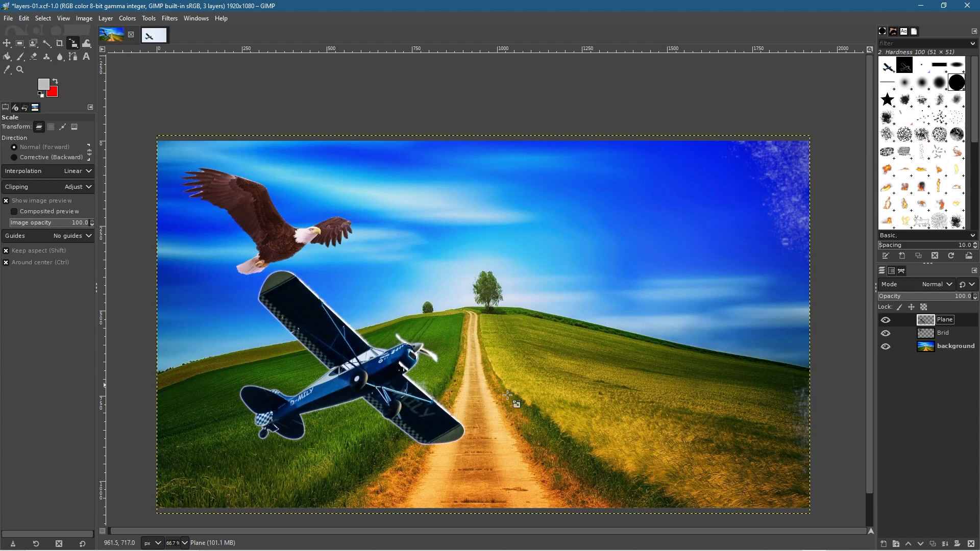
left_click(347, 358)
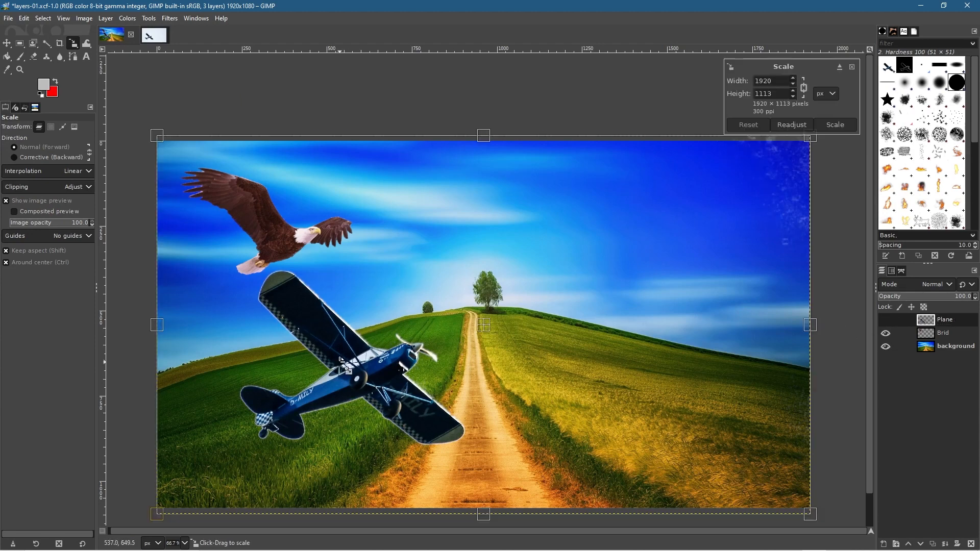
left_click_drag(157, 137, 462, 247)
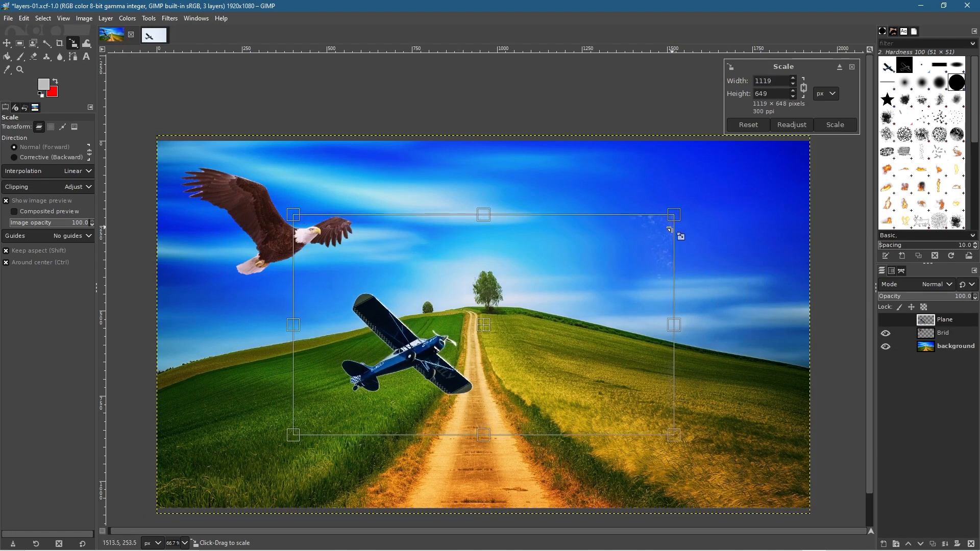
left_click(840, 126)
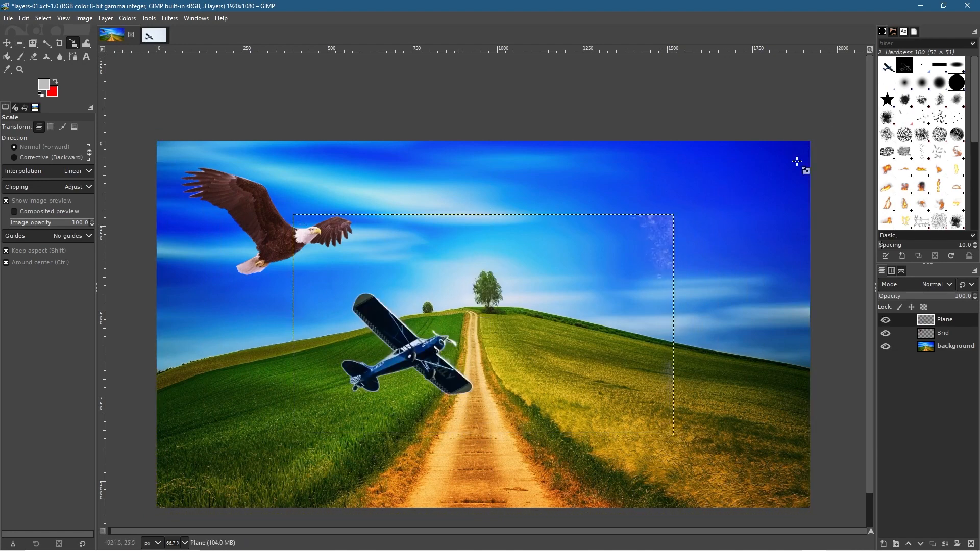
Step: Check the Plane layer for stray sky pixels by toggling the background's visibility and examining the layer's upper-right corner up close
left_click(886, 346)
left_click(886, 347)
scroll(671, 241, "up", 4, "ctrl")
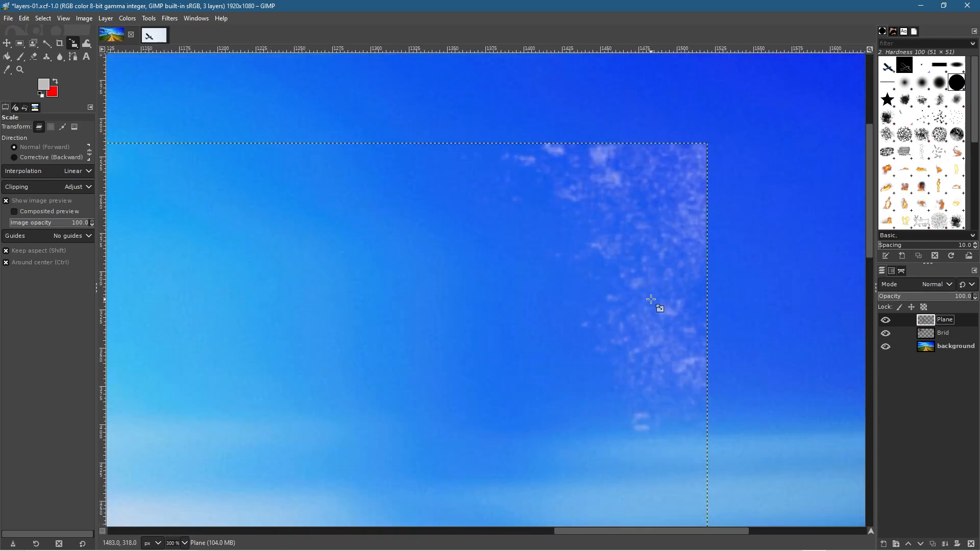
scroll(657, 306, "down", 4, "ctrl")
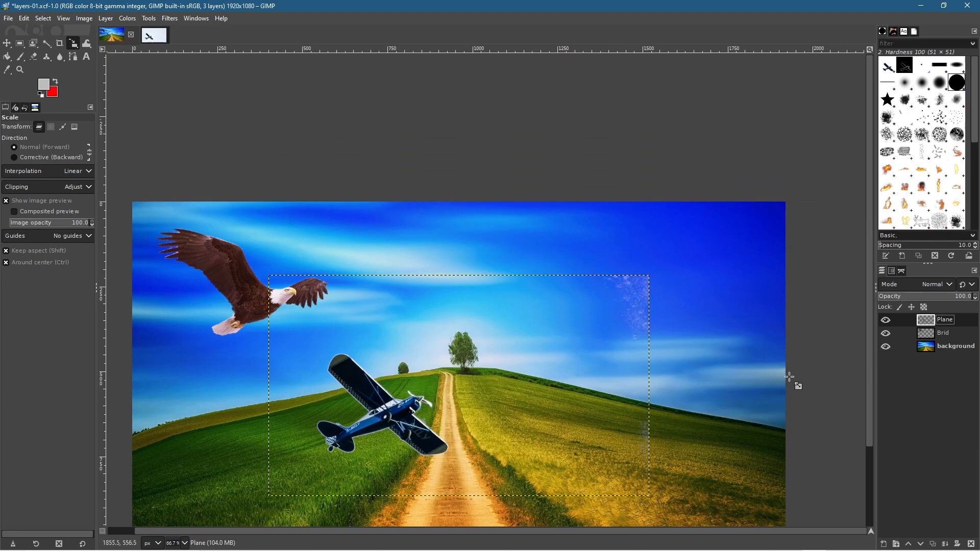
Step: Erase the stray sky pixels along the Plane layer's edges using the 2. Hardness 100 brush at size 143
left_click(34, 57)
left_click_drag(12, 175, 17, 176)
left_click(10, 157)
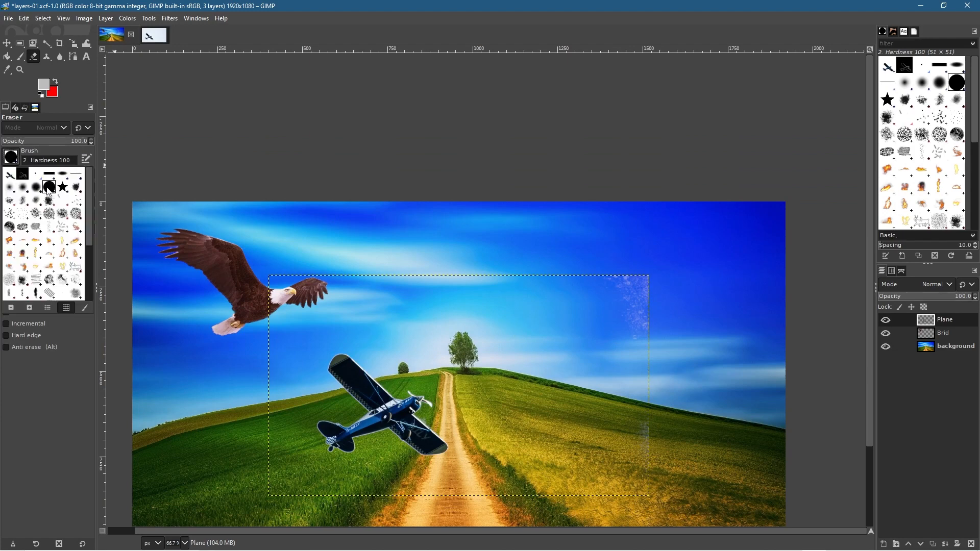
left_click(7, 158)
left_click_drag(17, 176, 21, 176)
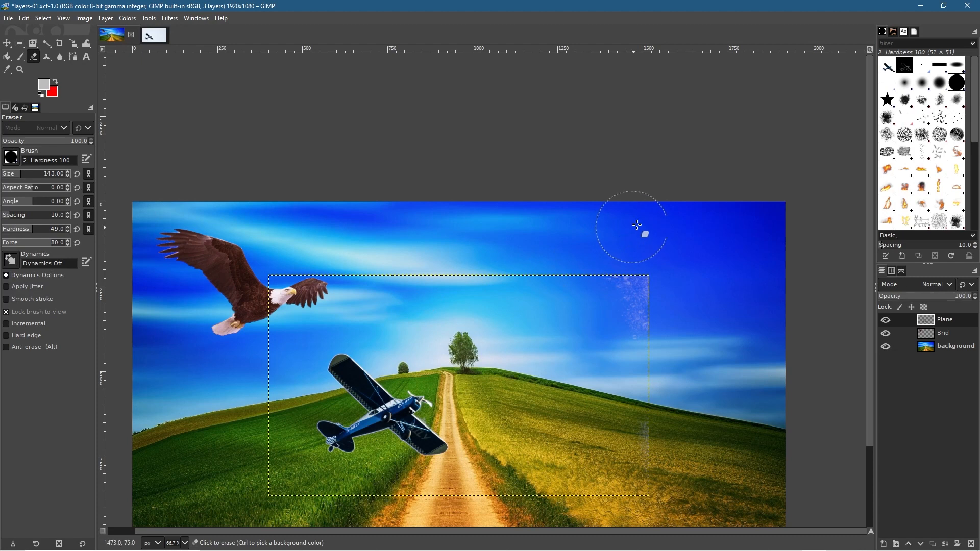
mouse_move(633, 280)
left_mouse_down()
mouse_move(648, 303)
mouse_move(638, 339)
mouse_move(624, 260)
mouse_move(639, 309)
mouse_move(627, 488)
left_mouse_up()
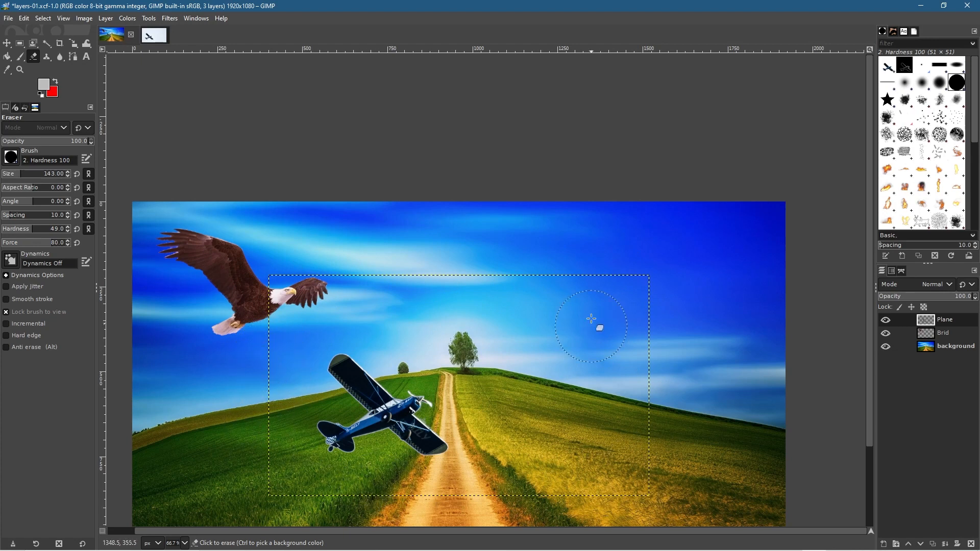
left_click_drag(281, 272, 352, 292)
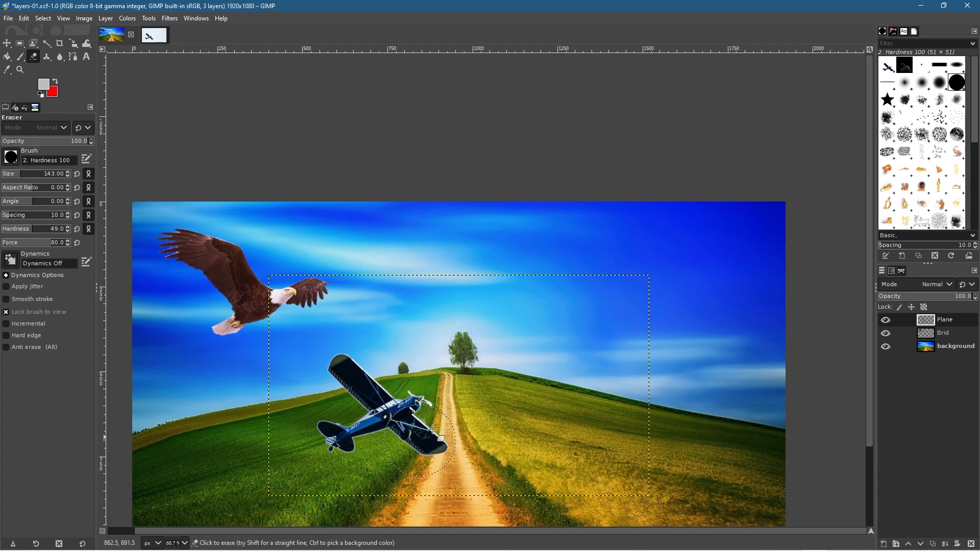
Step: Crop the Plane layer to a rectangular selection of about 587 × 470 px around the aircraft and clear the selection
mouse_move(21, 46)
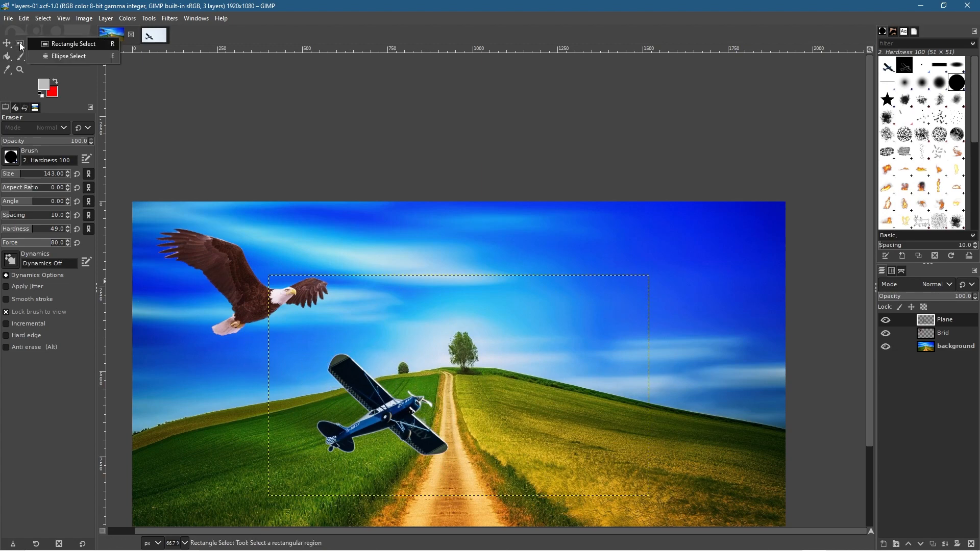
left_click(20, 46)
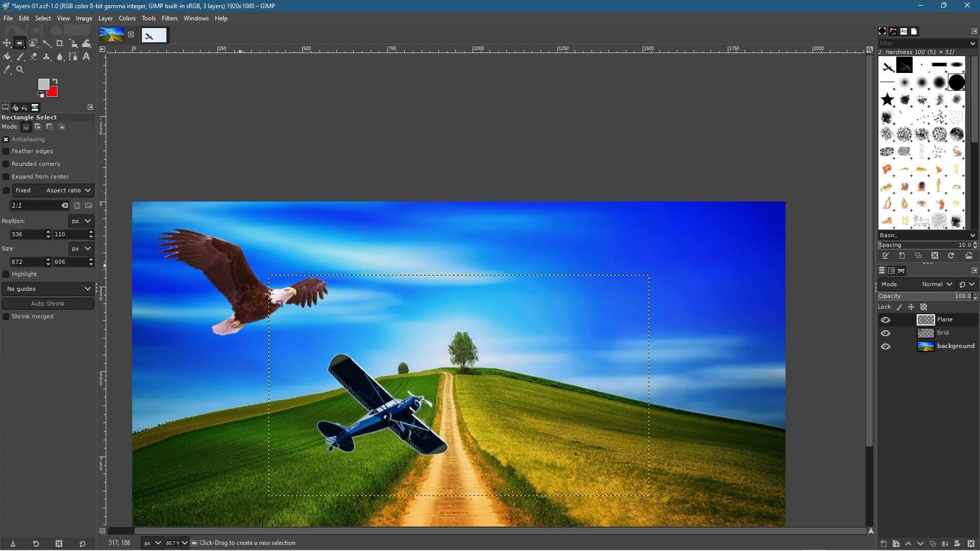
left_click_drag(281, 333, 479, 490)
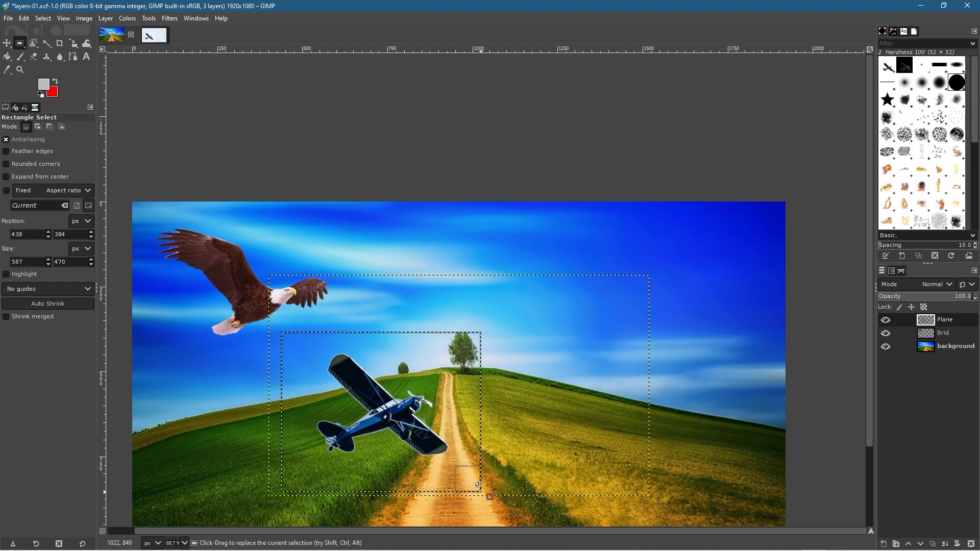
left_click(115, 21)
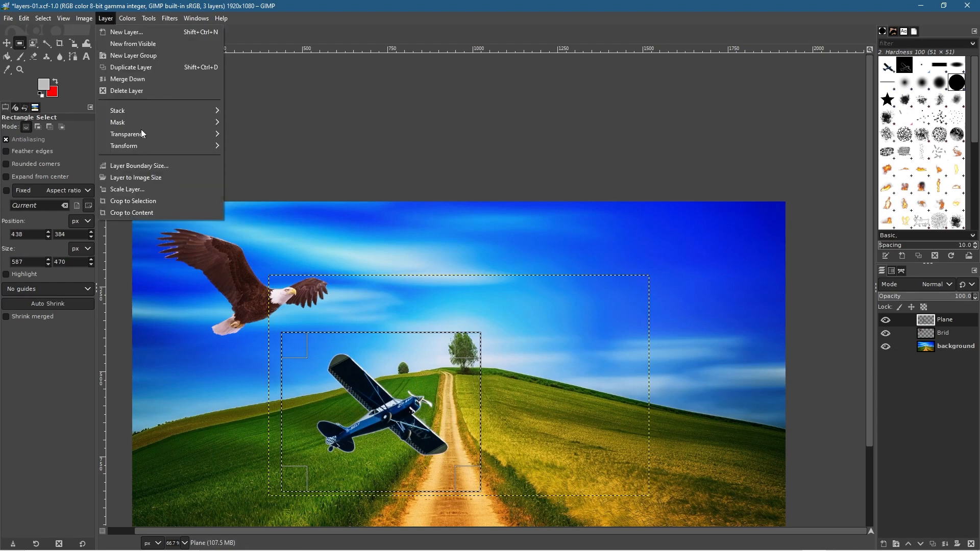
left_click(148, 204)
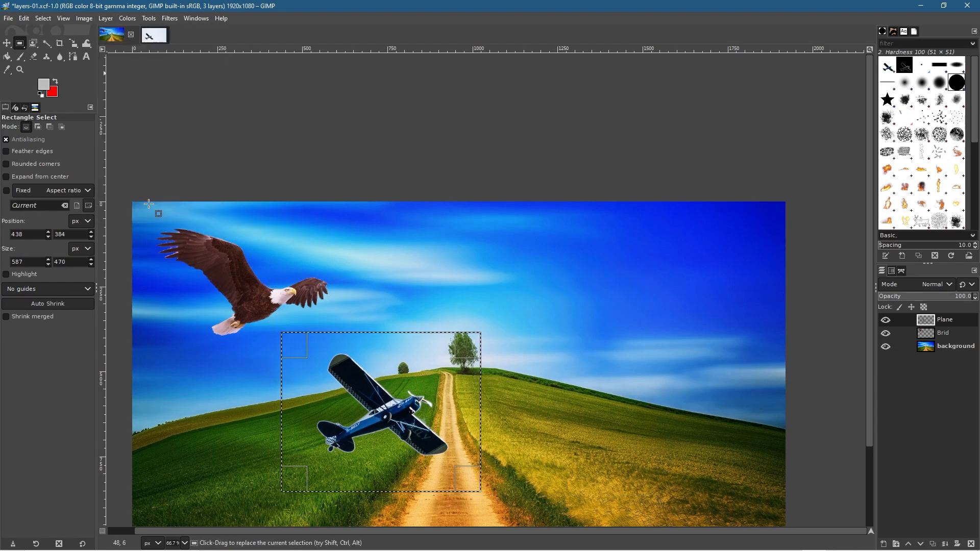
left_click(43, 19)
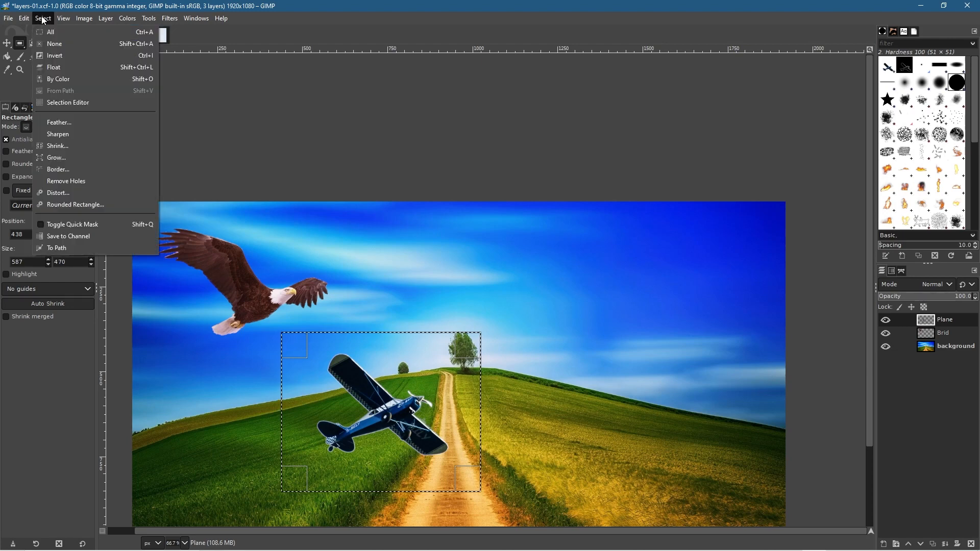
left_click(45, 47)
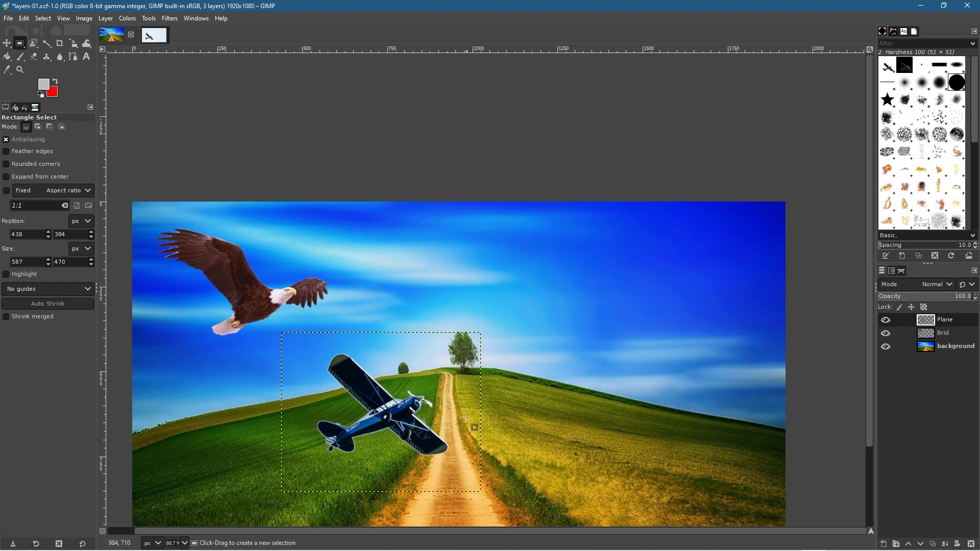
Step: Flip the Plane layer horizontally
left_click(73, 43)
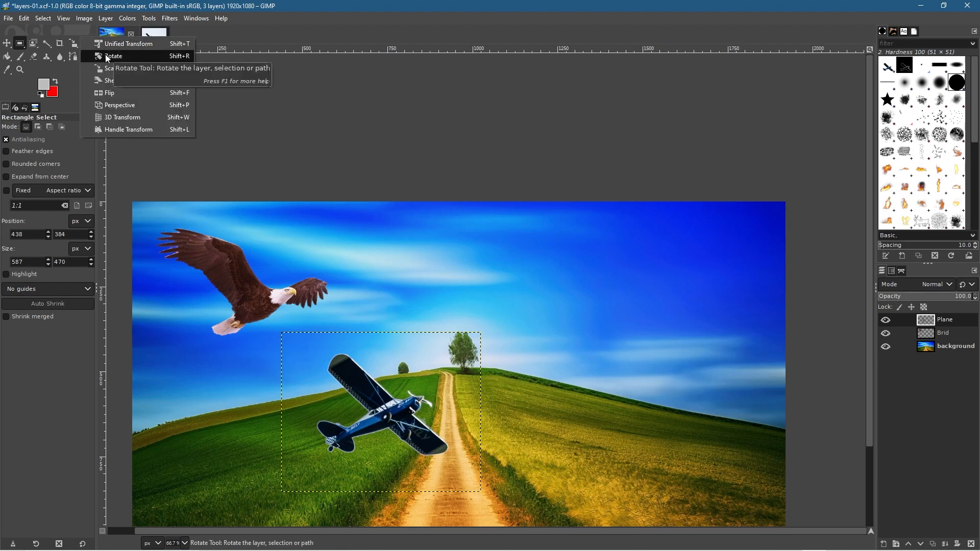
left_click(126, 95)
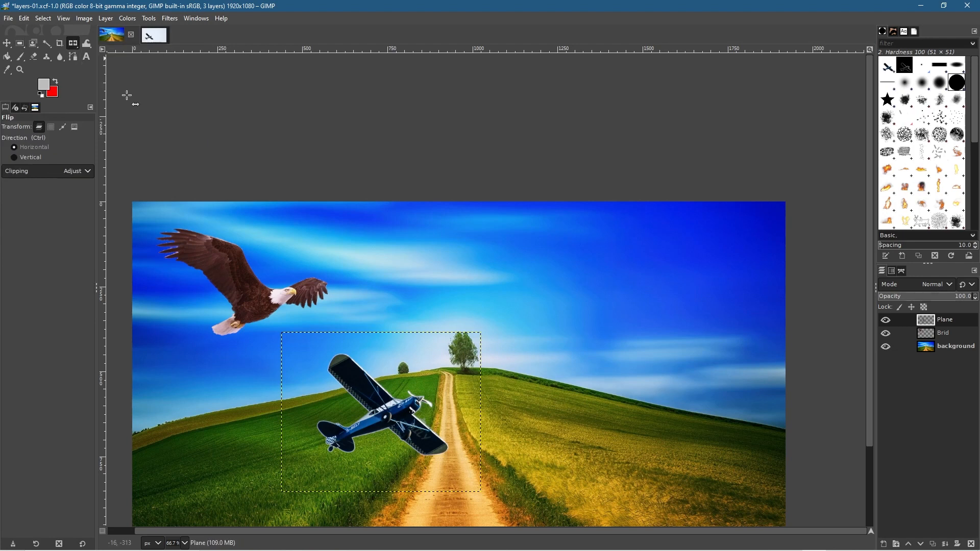
left_click(373, 411)
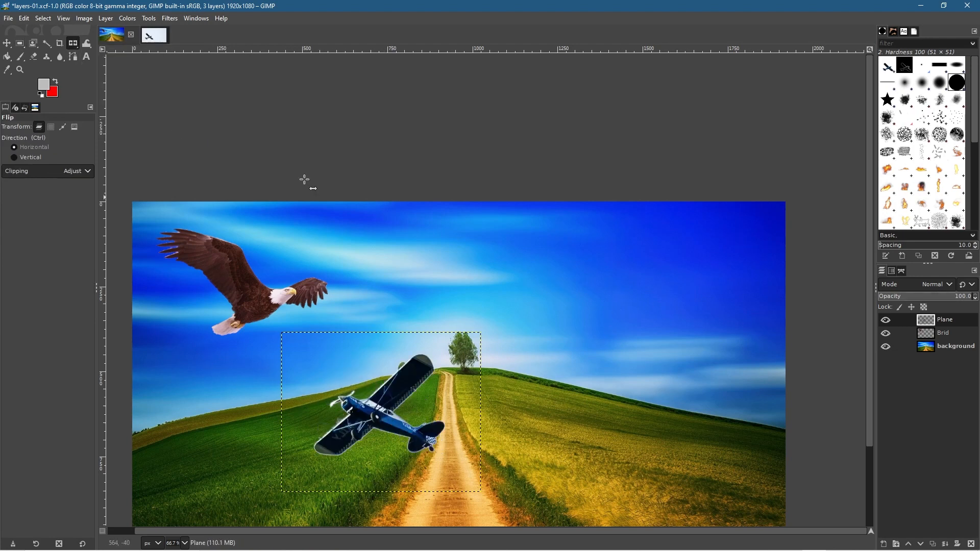
Step: Rotate the Plane layer by about -12.75° and move the aircraft into the sky near the image's upper-right corner
left_click(76, 43)
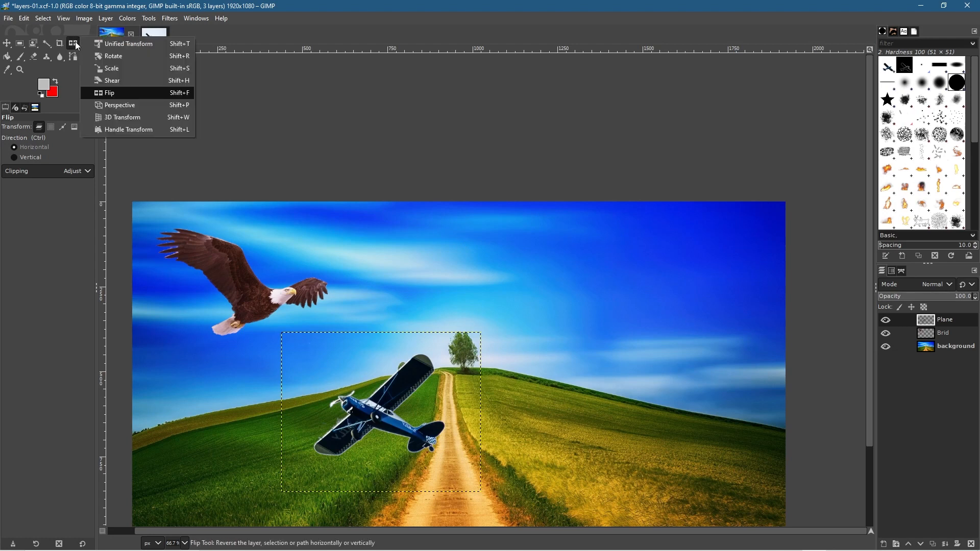
left_click(106, 59)
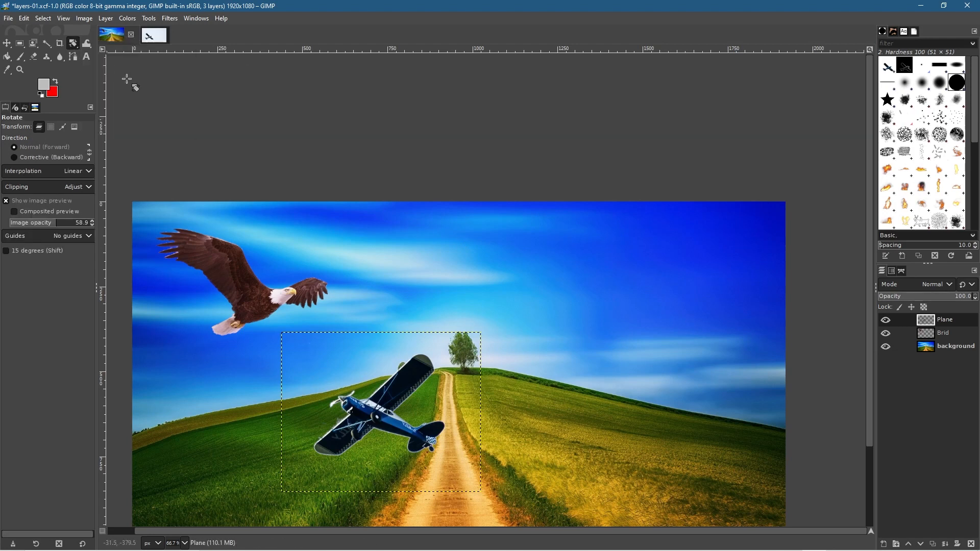
left_click(343, 423)
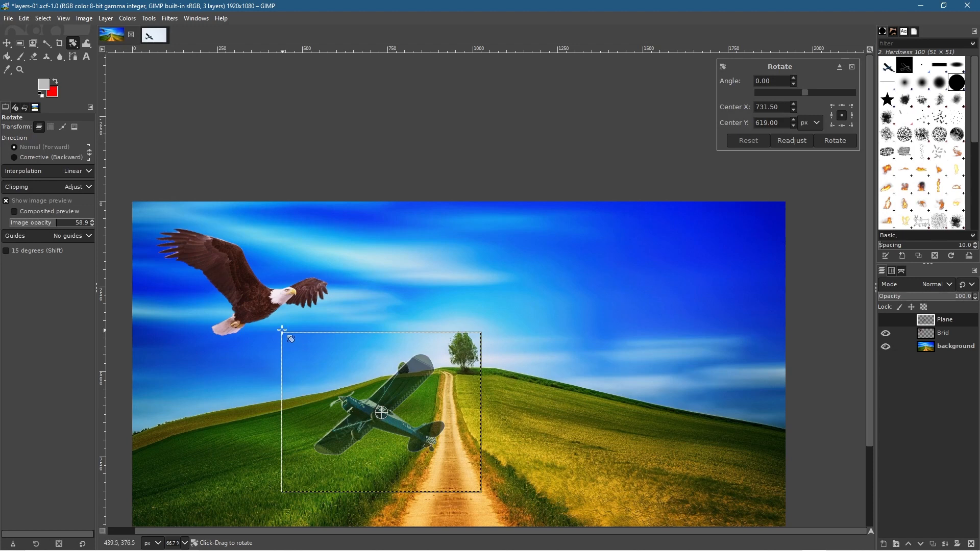
left_click_drag(290, 337, 273, 358)
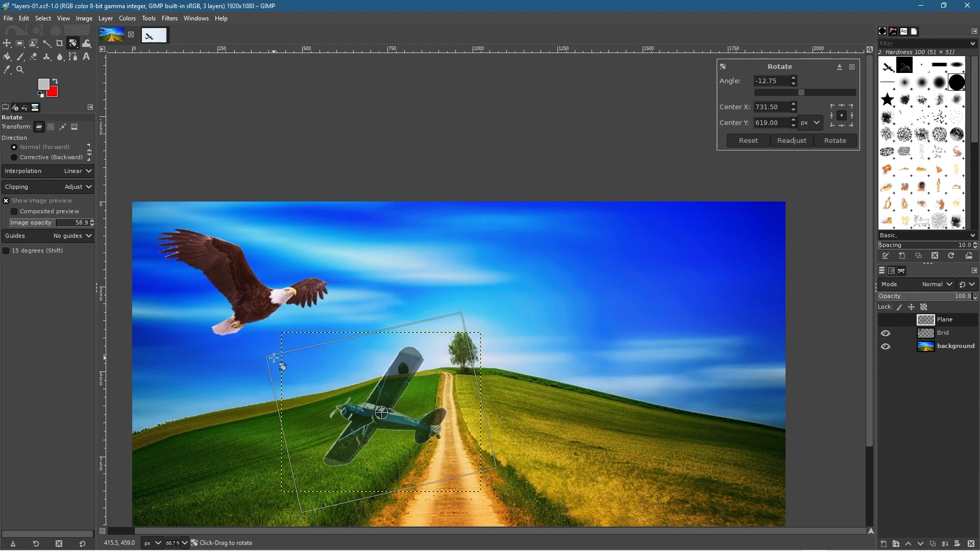
left_click(833, 142)
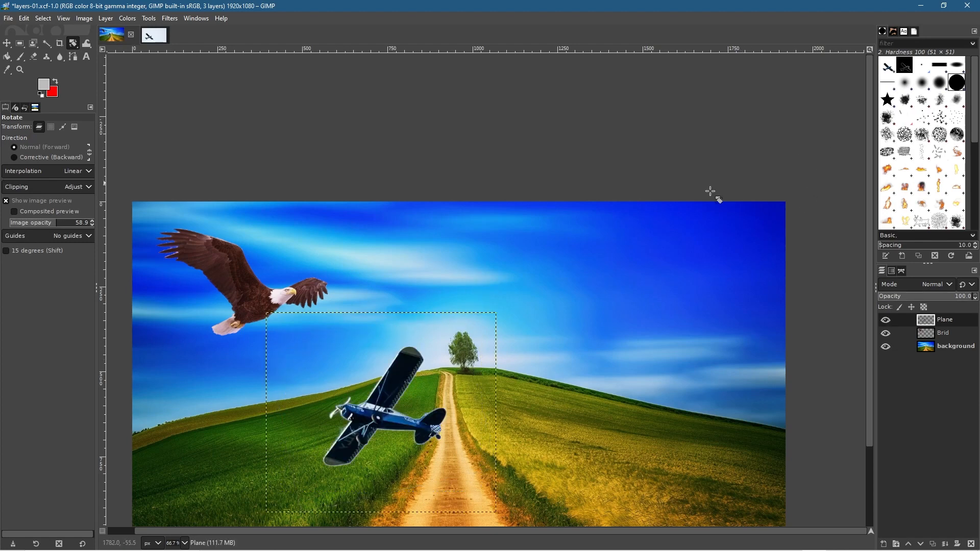
left_click(8, 44)
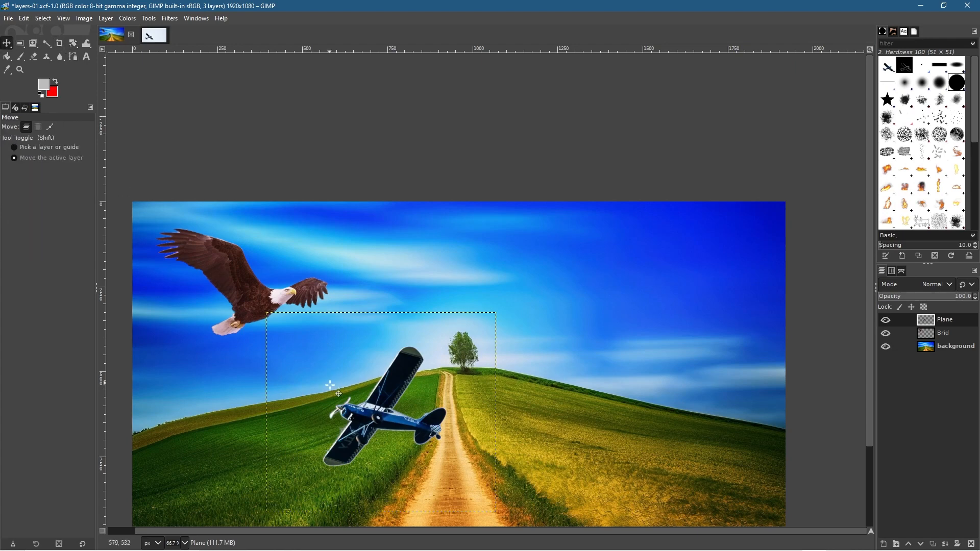
left_click_drag(371, 419, 674, 295)
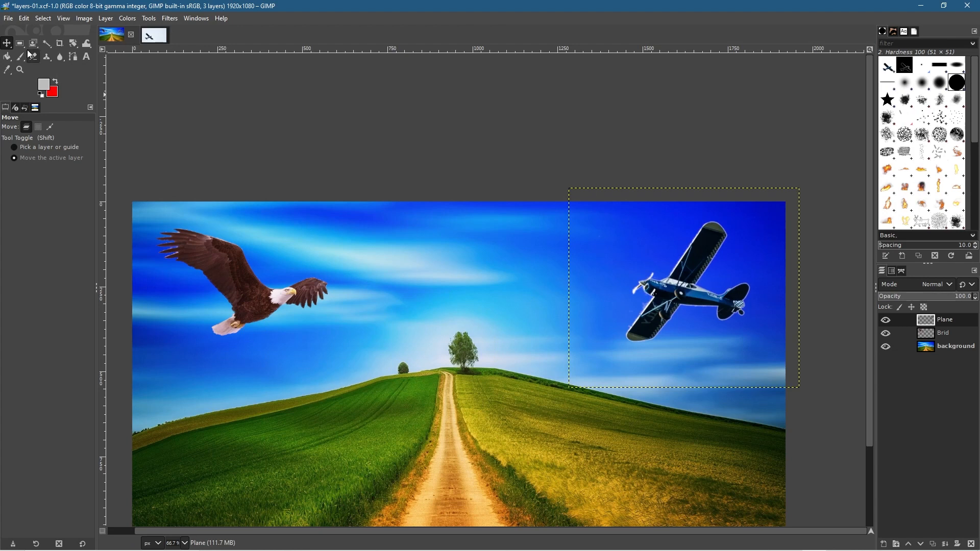
Step: Select the background layer and replace its name with a blank one
left_click(932, 348)
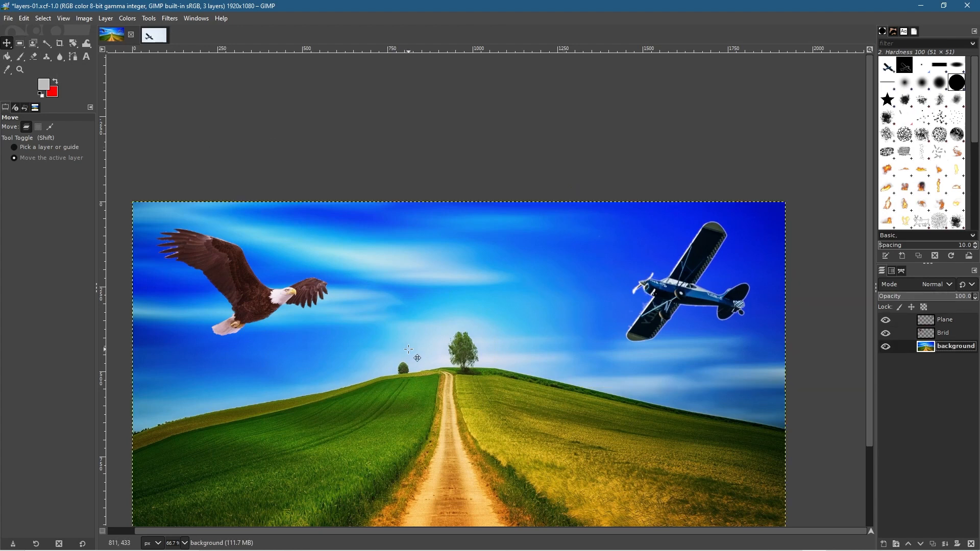
key("F2")
left_click(385, 331)
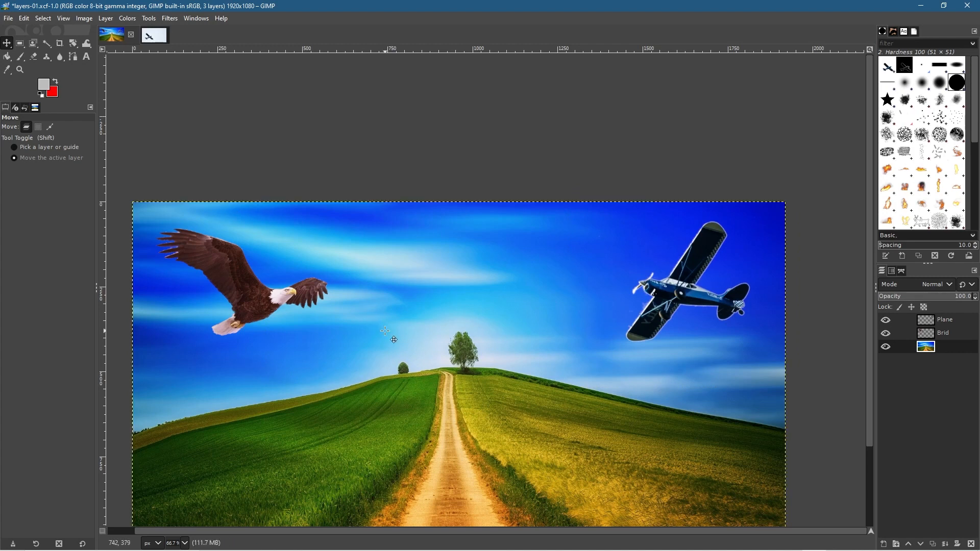
left_click_drag(448, 339, 480, 256)
left_click_drag(410, 304, 441, 285)
scroll(441, 286, "up", 2, "ctrl")
scroll(441, 284, "down", 2, "ctrl")
scroll(441, 285, "down", 1, "ctrl")
scroll(442, 285, "up", 1, "ctrl")
mouse_move(478, 277)
left_mouse_down()
mouse_move(438, 286)
mouse_move(504, 274)
mouse_move(475, 280)
left_mouse_up()
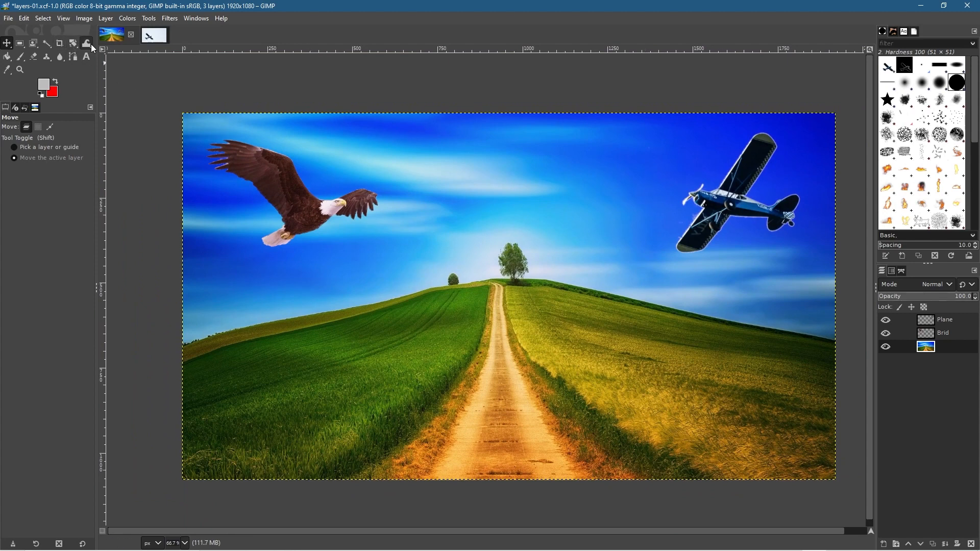
Step: Scale the Plane layer proportionally around its center to about 202 × 175 px
left_click(932, 323)
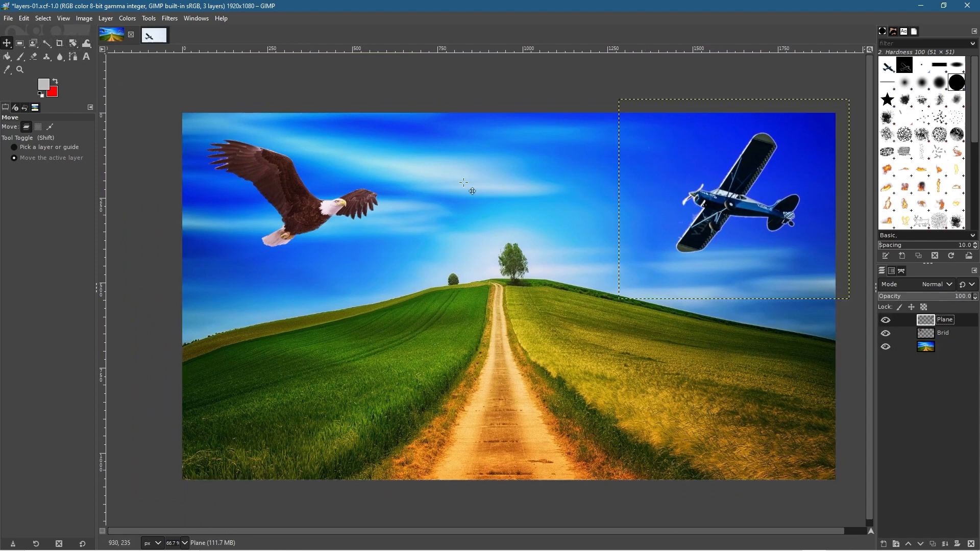
left_click(87, 44)
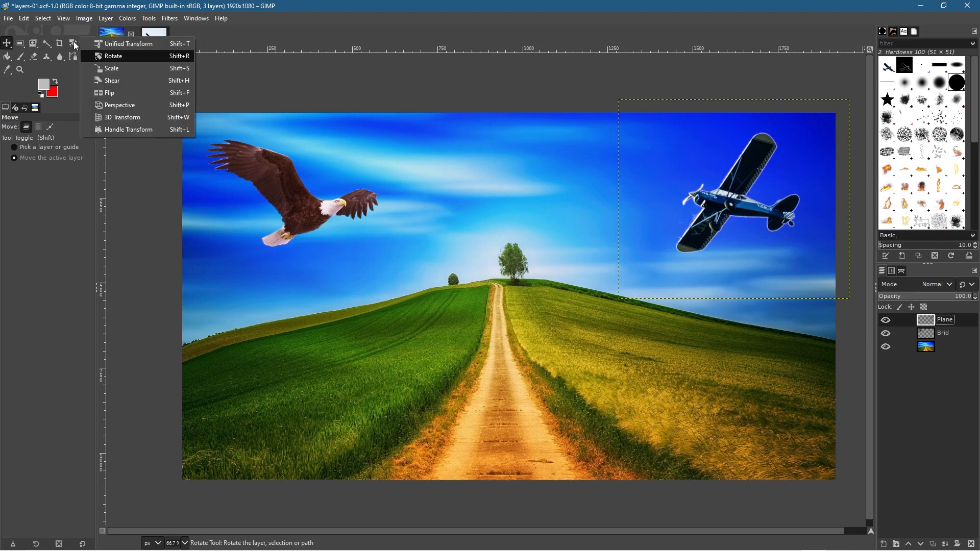
left_click(104, 69)
left_click(709, 197)
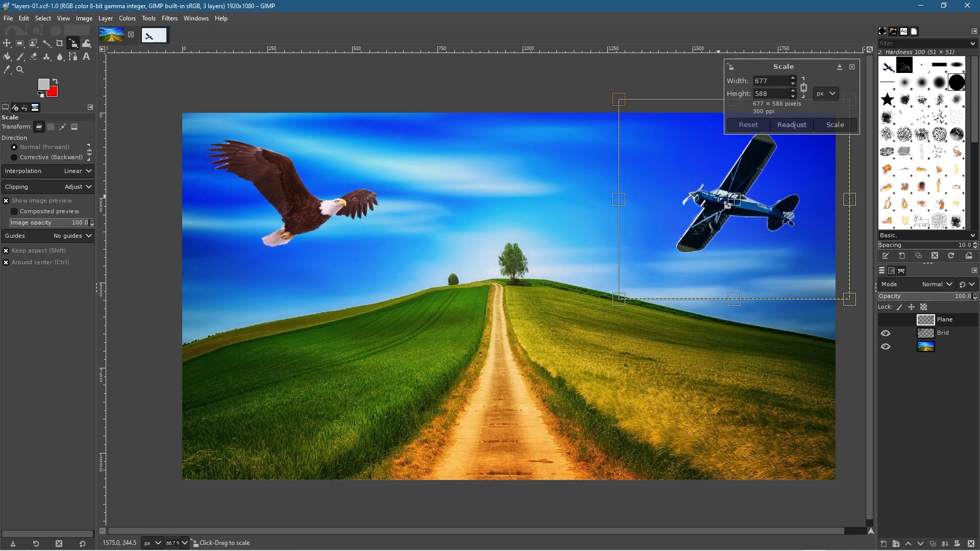
left_click_drag(639, 109, 823, 184)
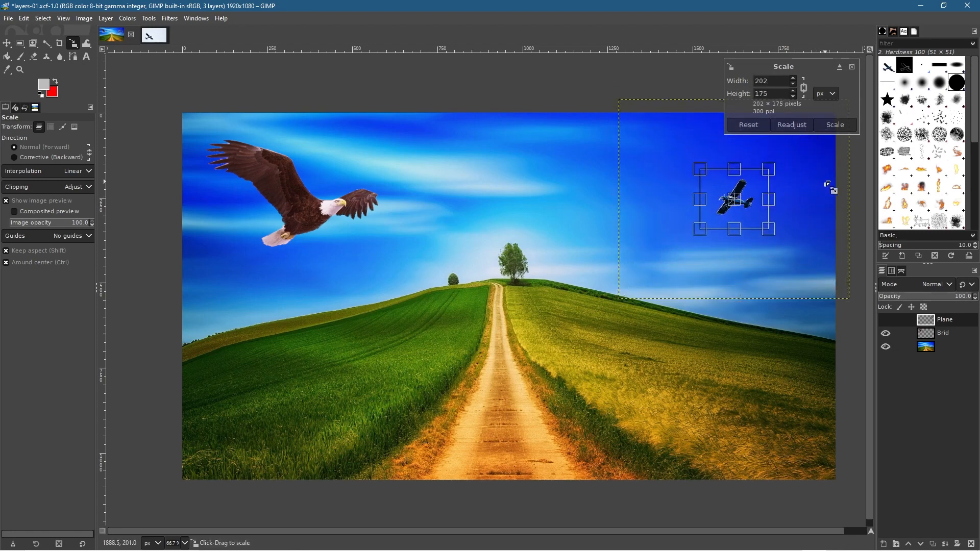
left_click(829, 127)
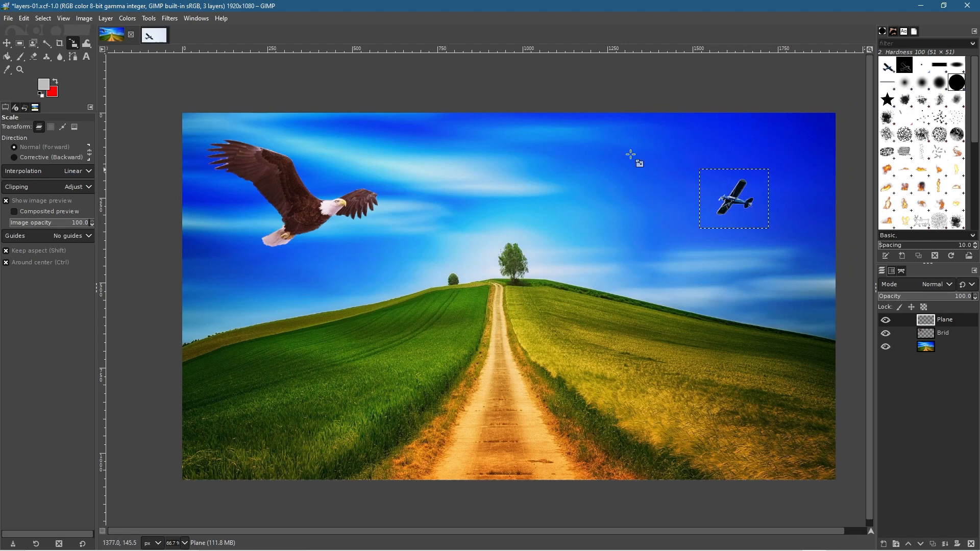
Step: Close the separate plane.xcf image, keeping the layers-01.xcf composition open
left_click(155, 32)
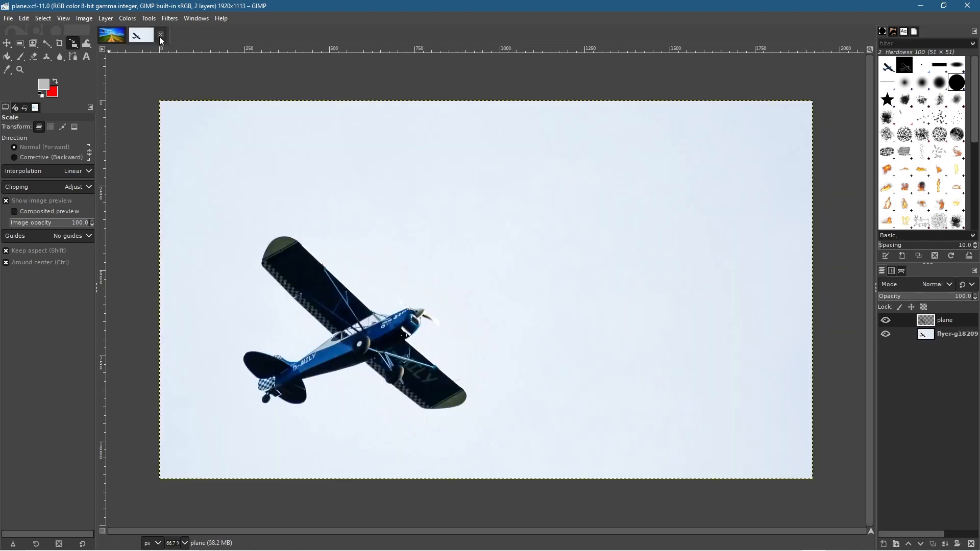
left_click(160, 35)
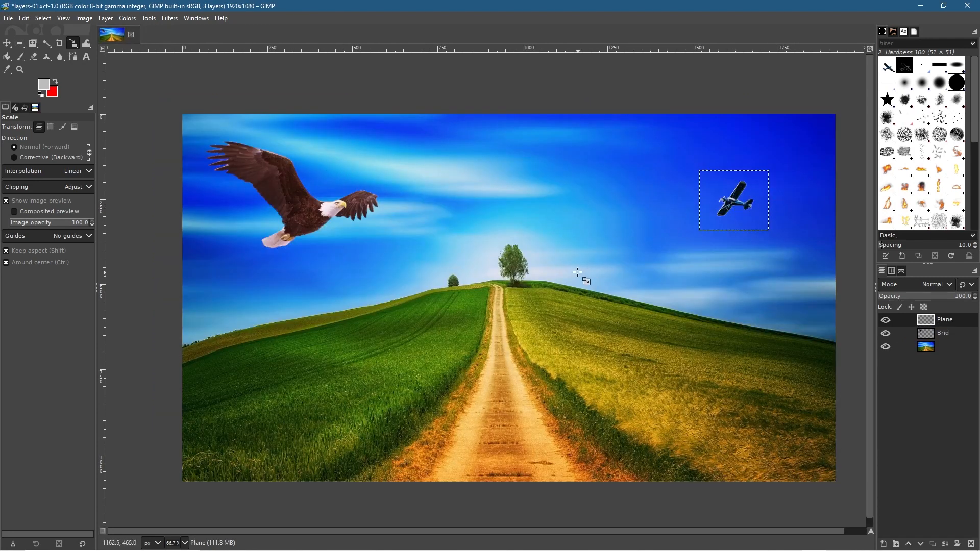
Step: Switch to File Explorer and examine tree-gbdd1d88a8_1920.png up close in the photo viewer before closing it
key("alt+Tab")
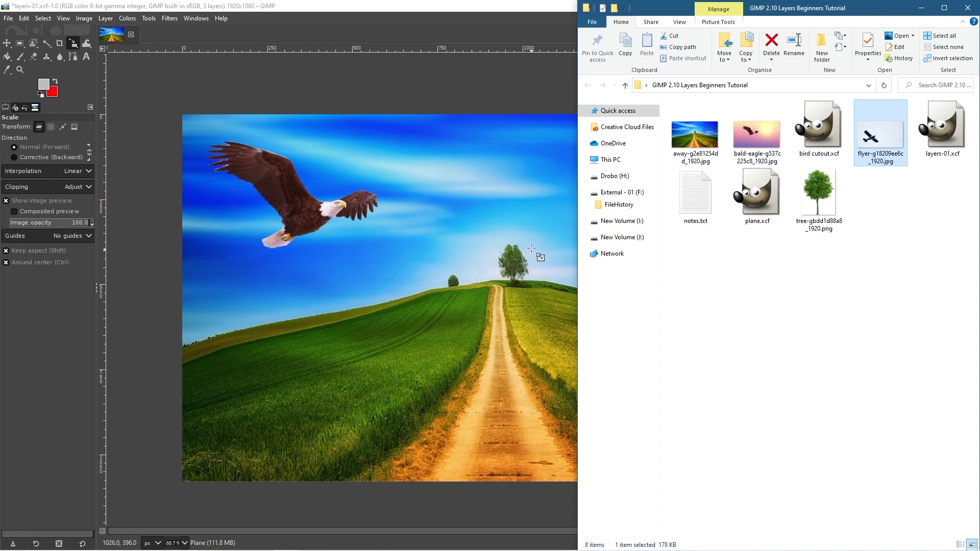
double_click(823, 203)
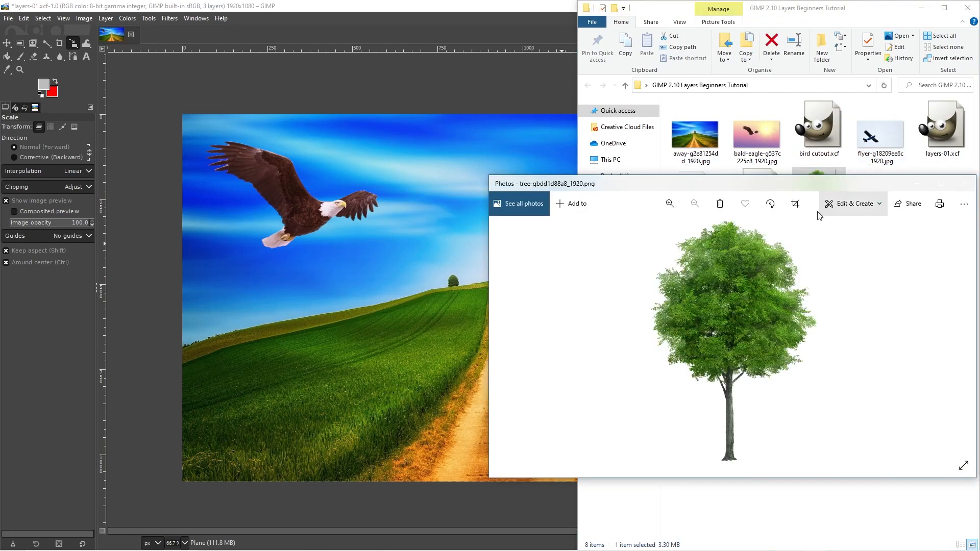
left_click(964, 183)
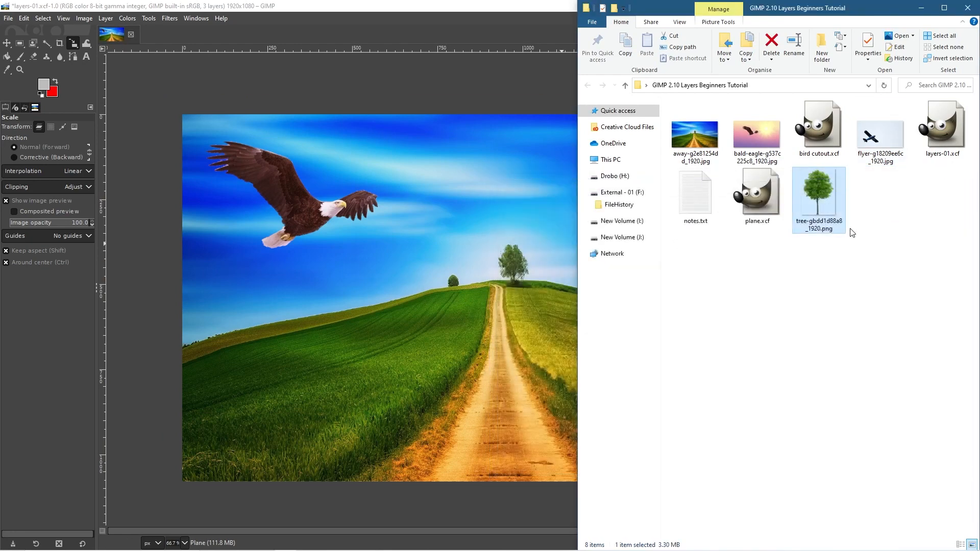
double_click(810, 203)
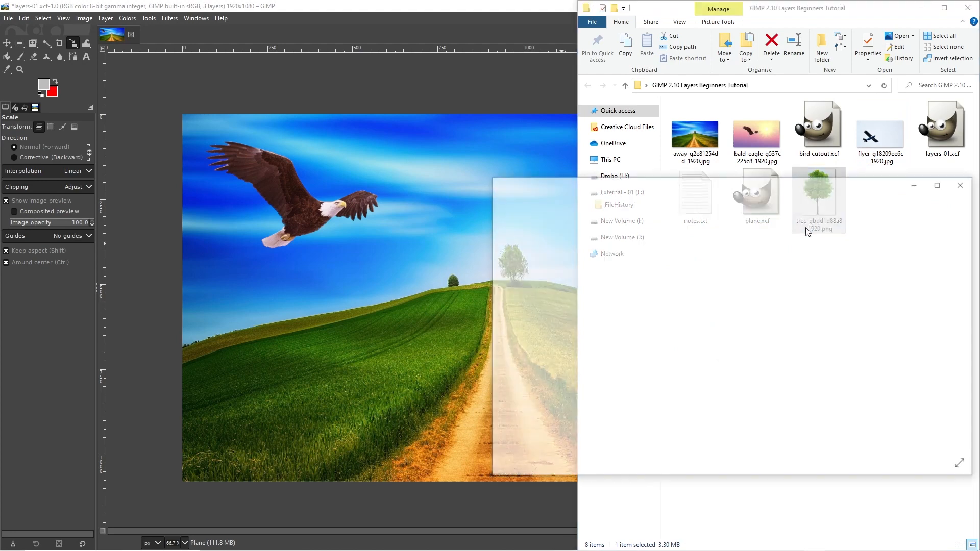
scroll(699, 295, "up", 2)
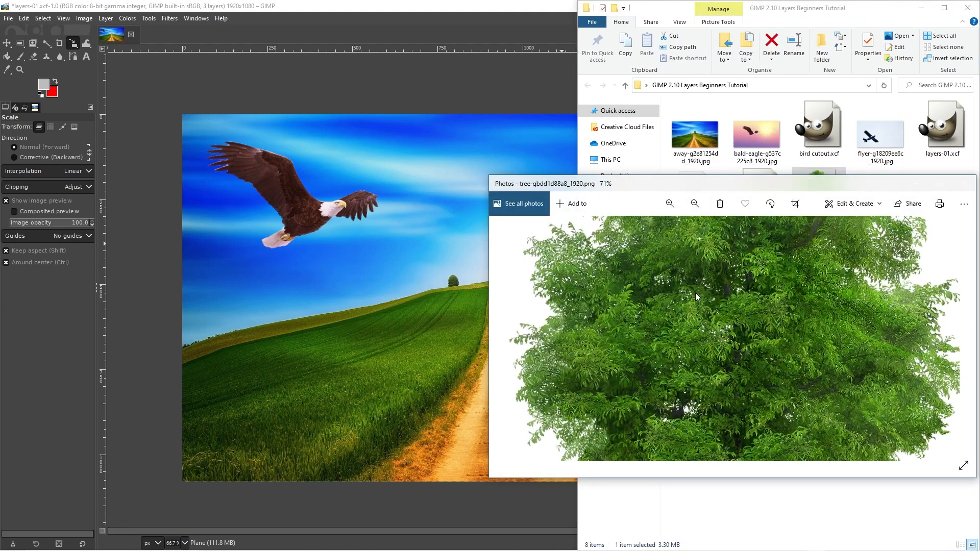
scroll(667, 316, "down", 3)
left_click(964, 183)
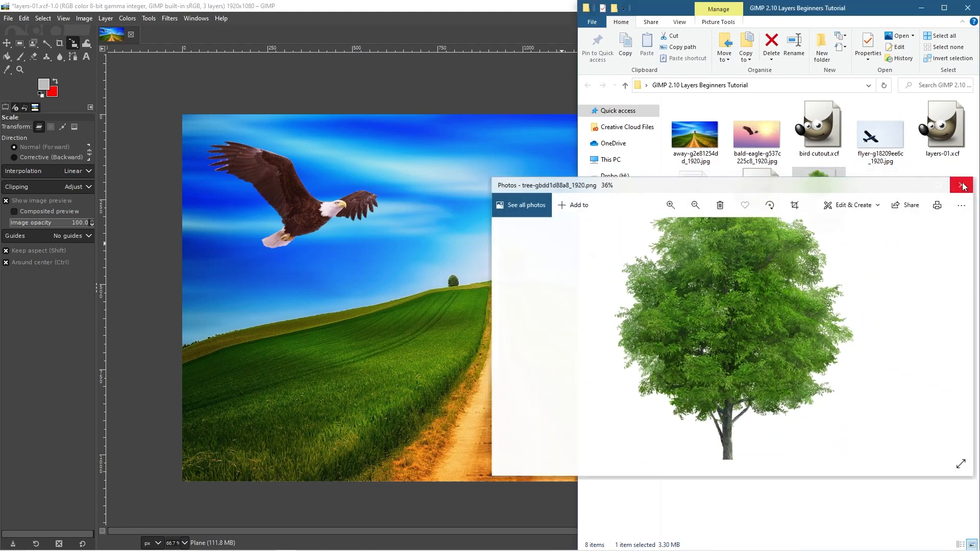
Step: Add tree-gbdd1d88a8_1920.png from the tutorial folder to the GIMP composition as a new layer and rename that layer tree
left_click_drag(814, 190, 471, 225)
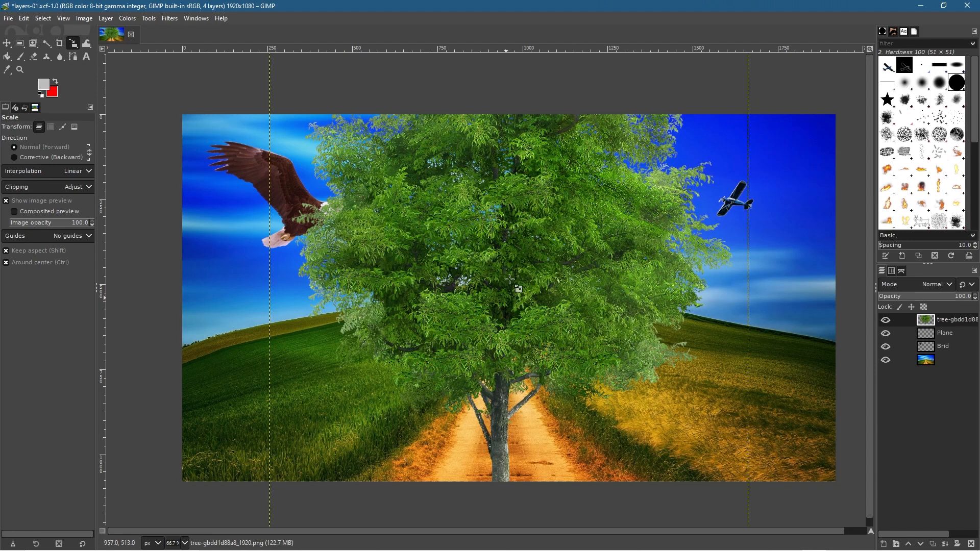
double_click(944, 320)
type("tree")
key("Return")
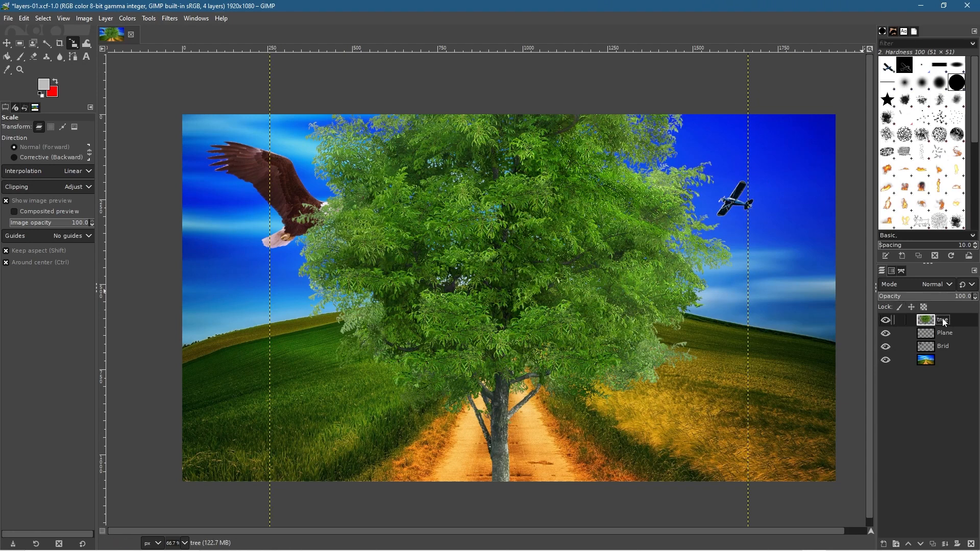
Step: Scale the tree layer proportionally to 206 × 281 px and place it on the ridge just right of the existing hilltop tree
left_click(73, 44)
left_click(380, 186)
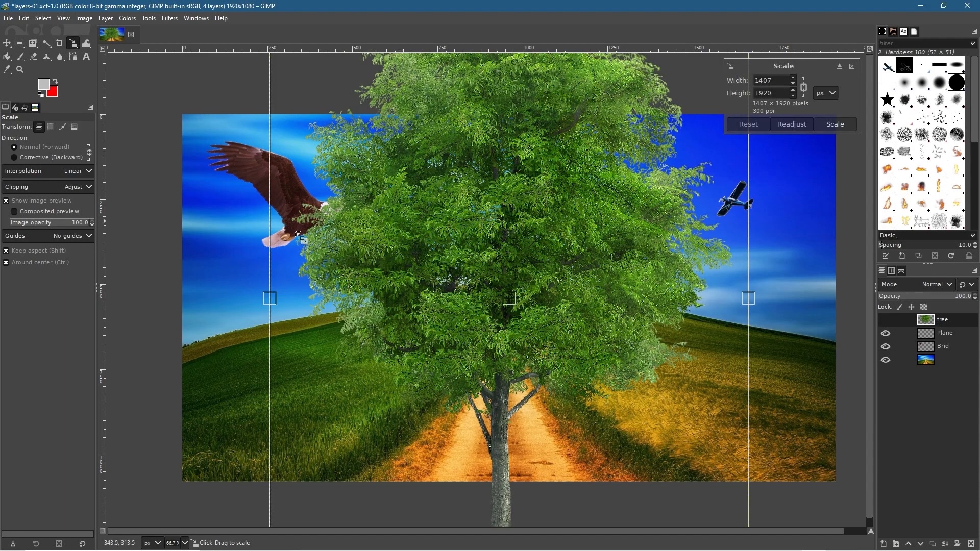
left_click_drag(270, 299, 596, 249)
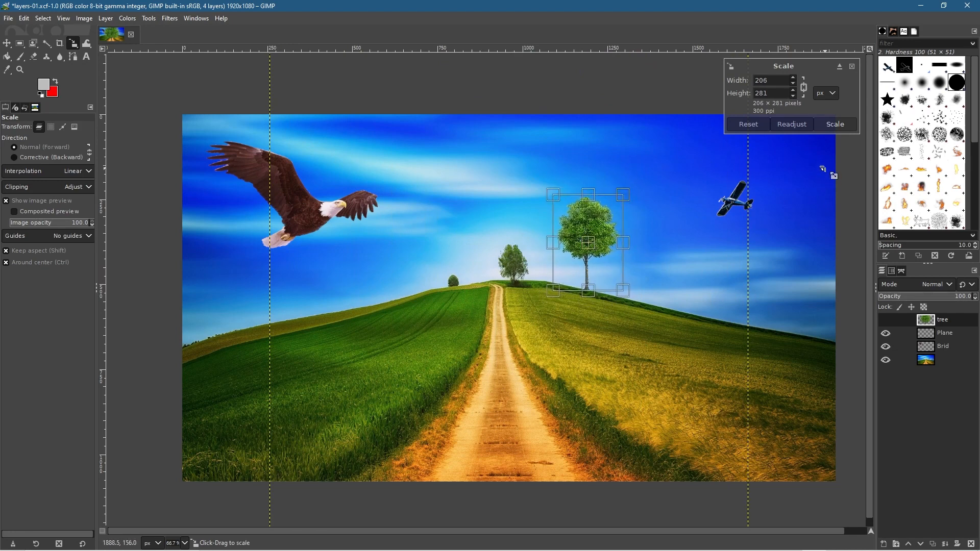
left_click(843, 125)
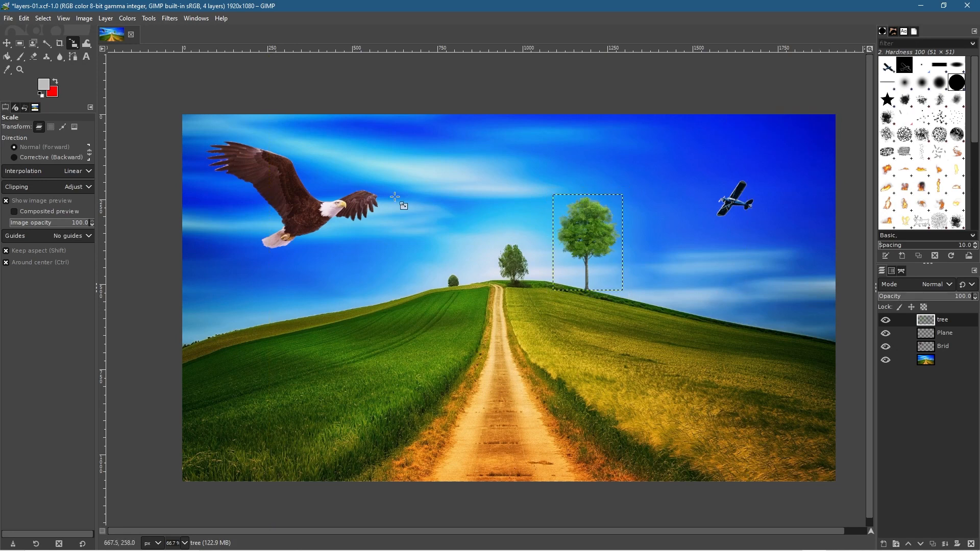
Step: Move the tree layer slightly down and left so the base of its trunk sits in the grass along the ridge
left_click(7, 44)
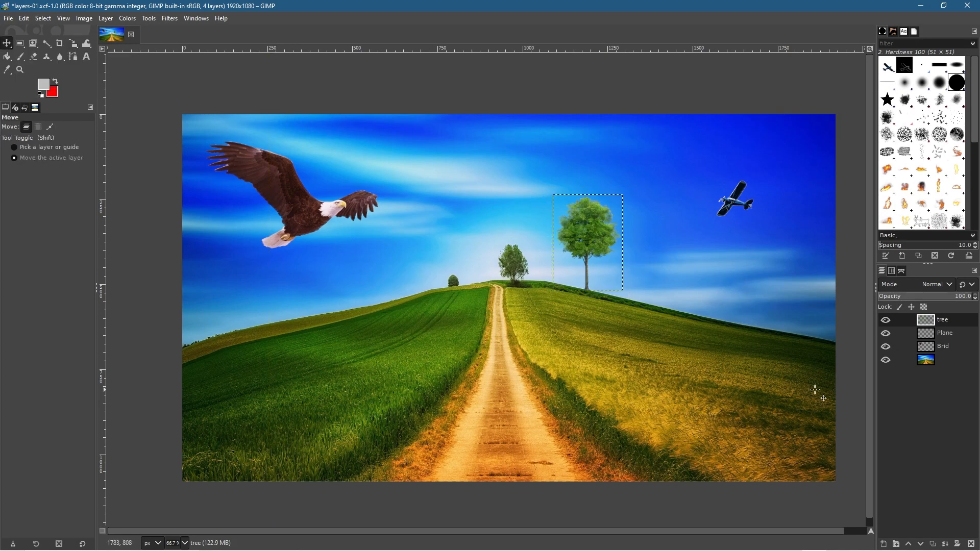
left_click(937, 363)
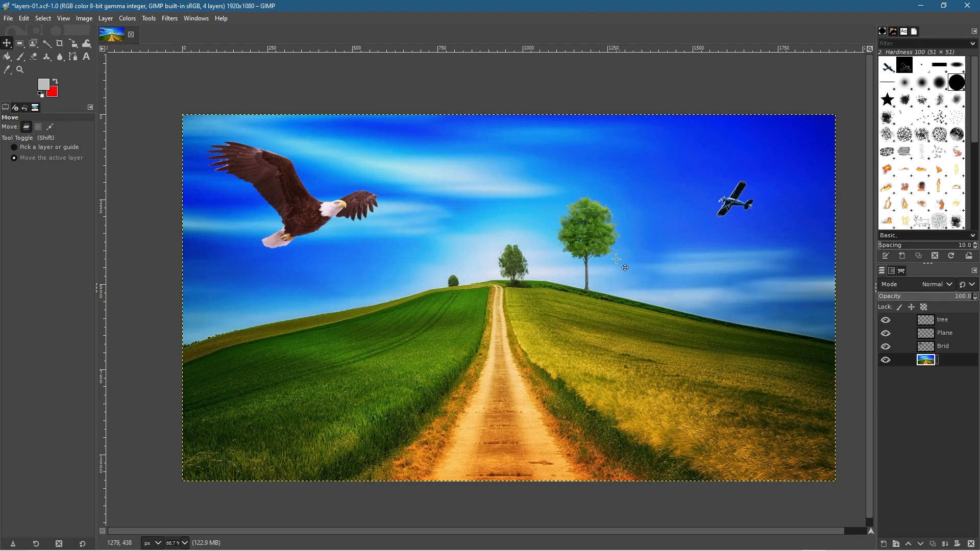
scroll(611, 302, "up", 6)
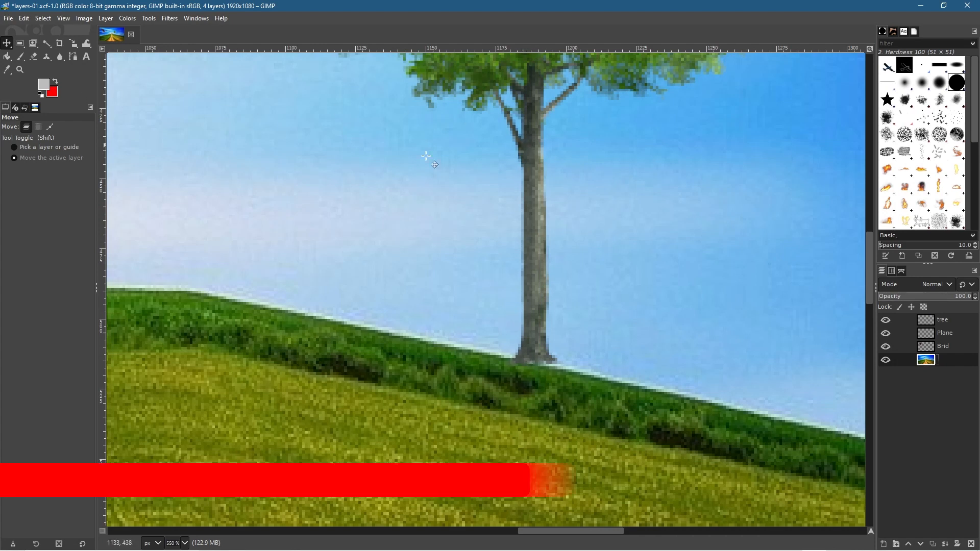
left_click(934, 321)
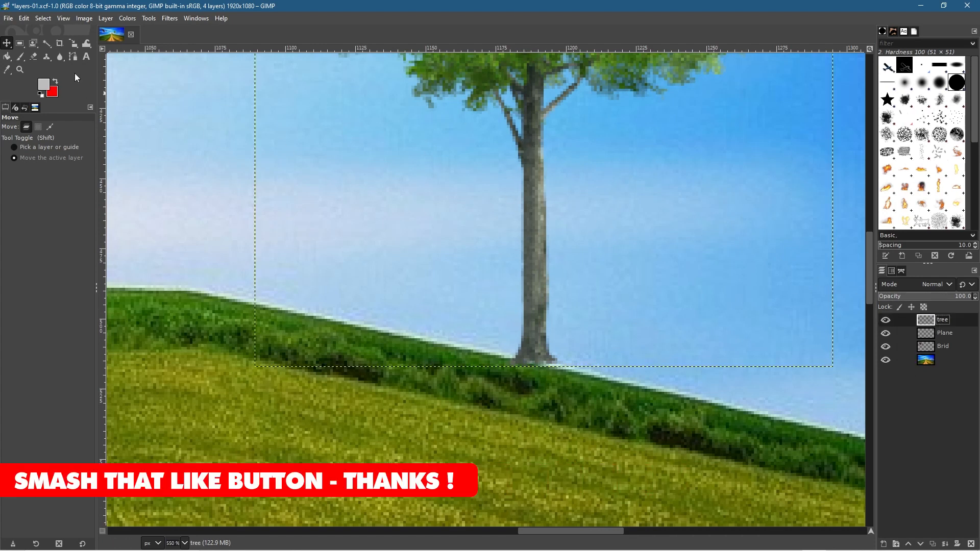
left_click_drag(532, 140, 523, 147)
scroll(546, 396, "down", 4)
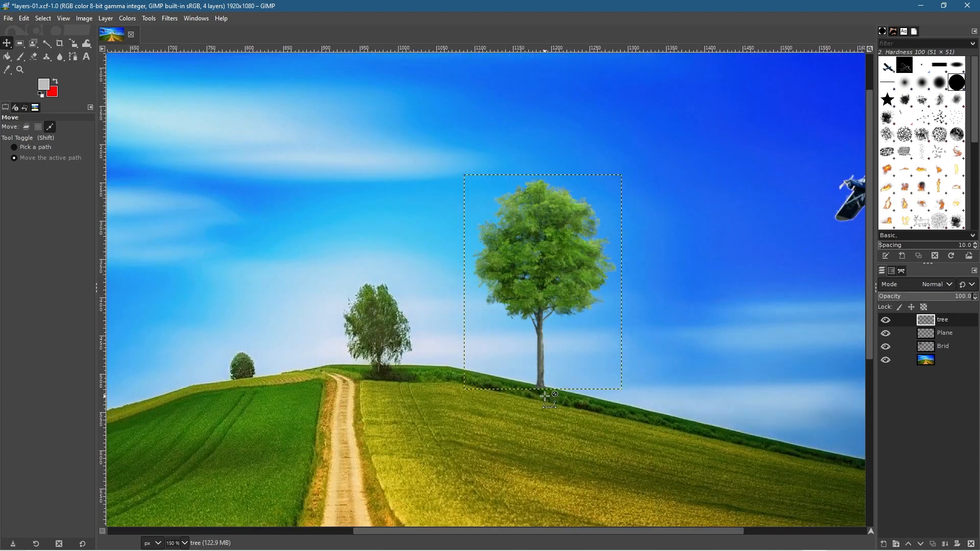
scroll(546, 395, "down", 2)
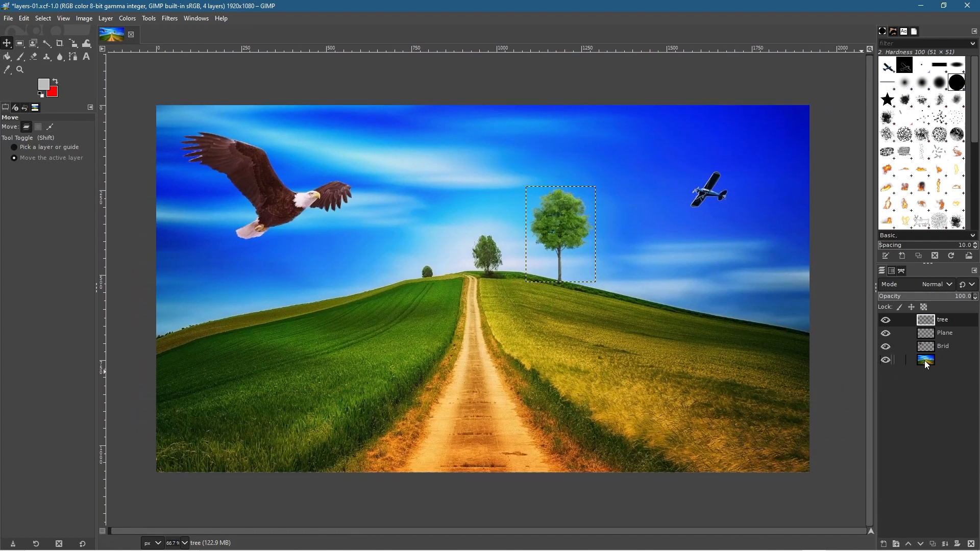
Step: Erase the flared base of the trunk on the tree layer where it overlaps the grass, following the slope of the ridge
left_click(925, 360)
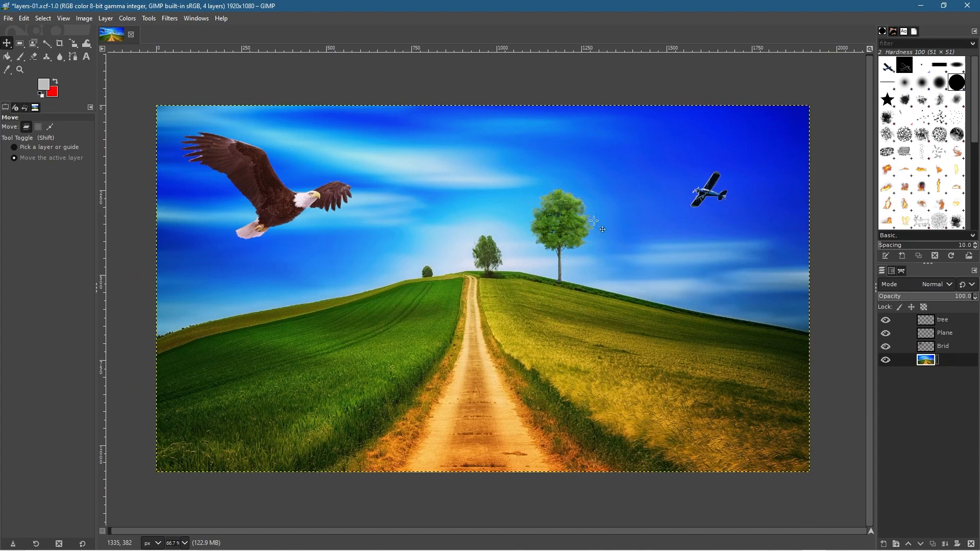
scroll(581, 282, "up", 6)
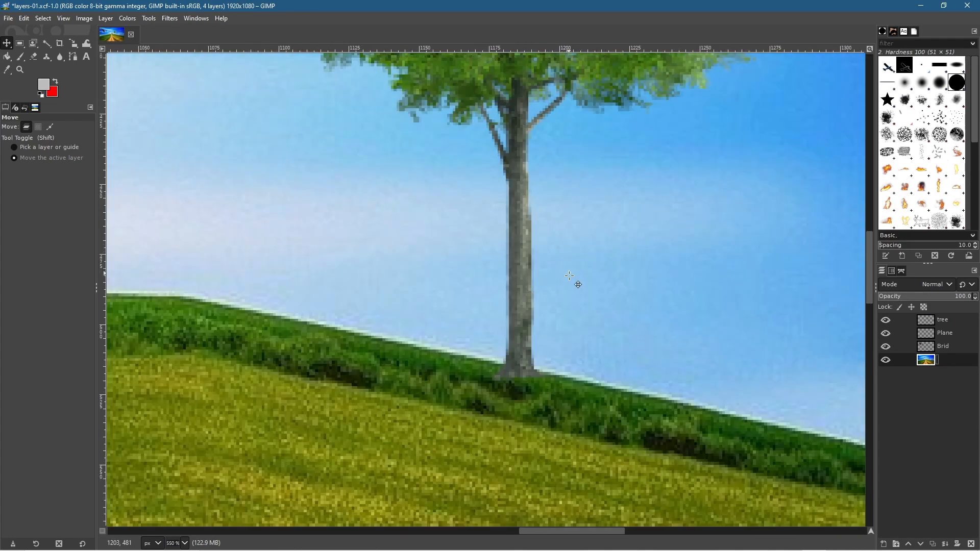
scroll(557, 366, "up", 2)
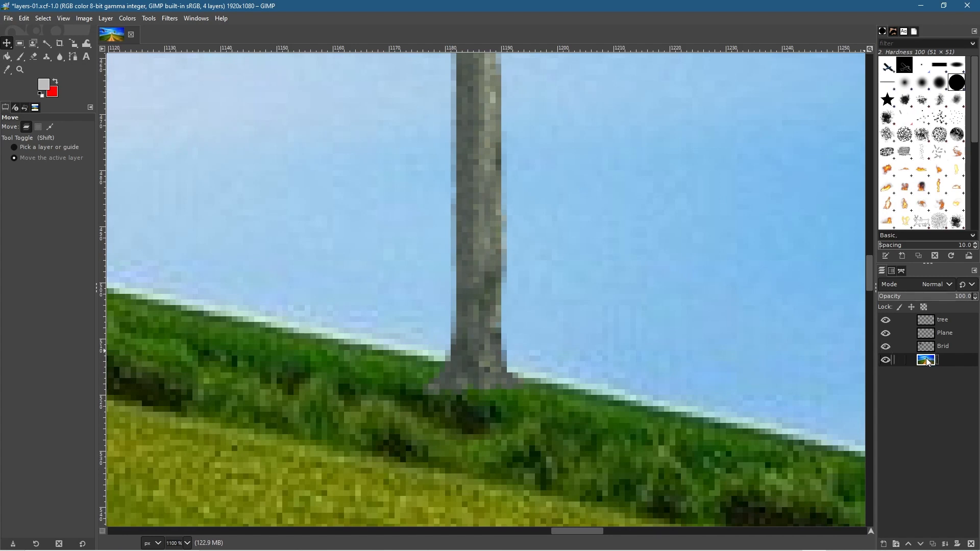
left_click(940, 325)
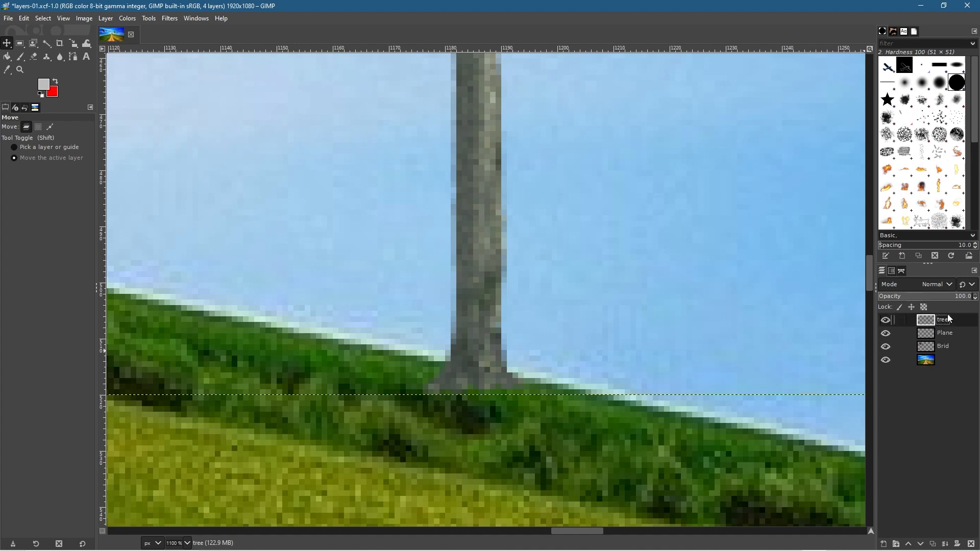
left_click(34, 57)
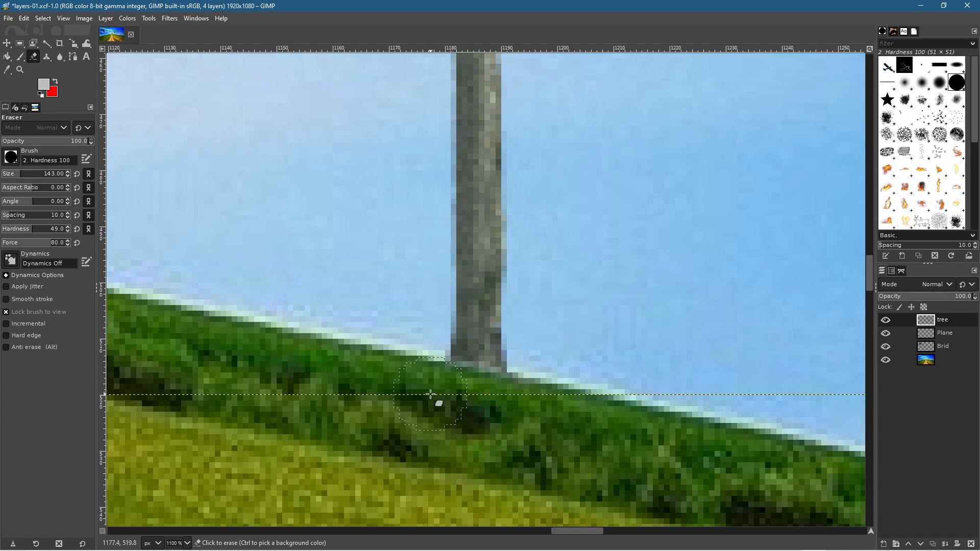
left_click_drag(517, 404, 440, 392)
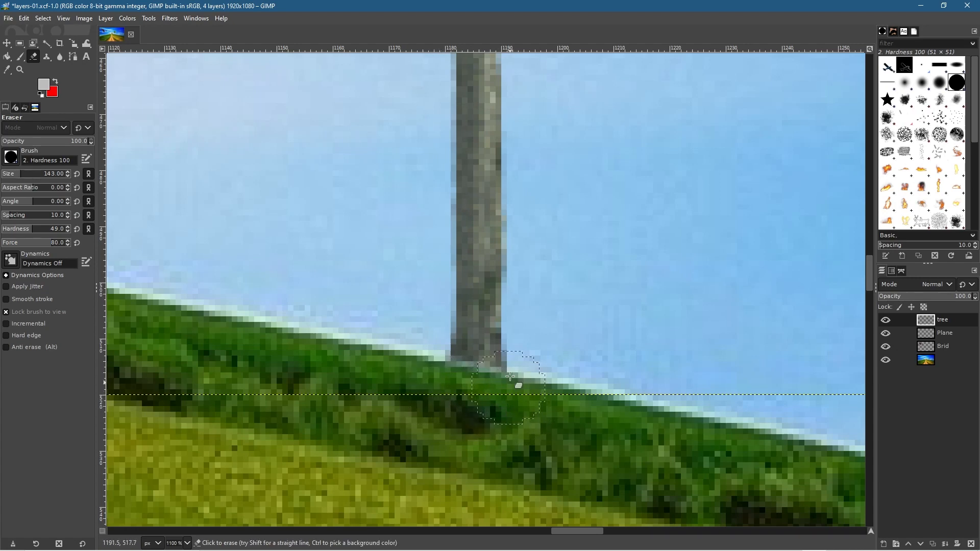
scroll(502, 396, "down", 5, "ctrl")
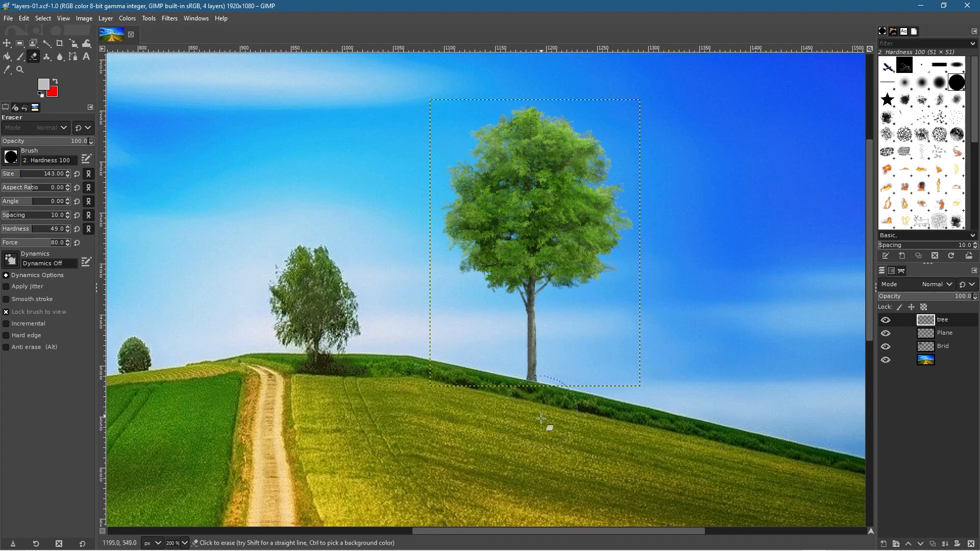
scroll(506, 466, "down", 3, "ctrl")
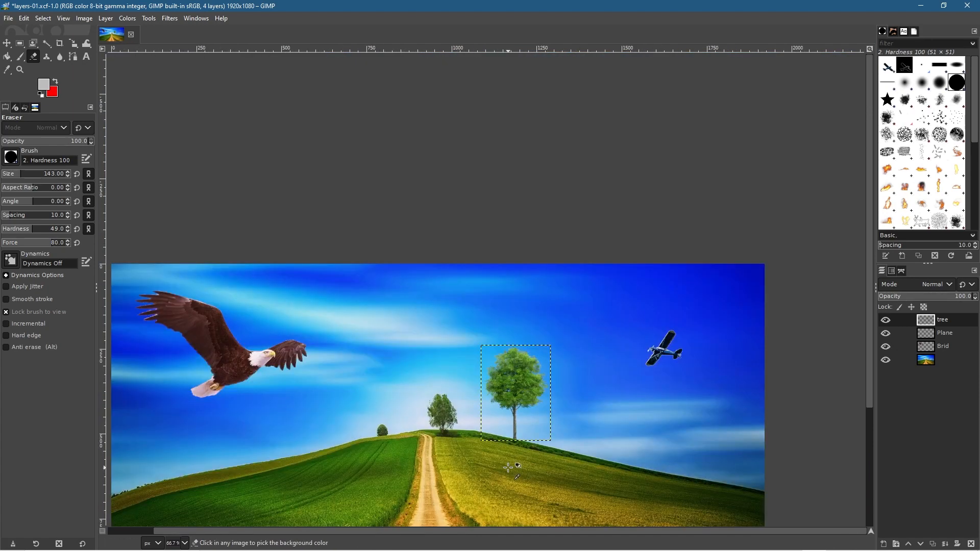
scroll(508, 467, "down", 1, "ctrl")
key("shift+j")
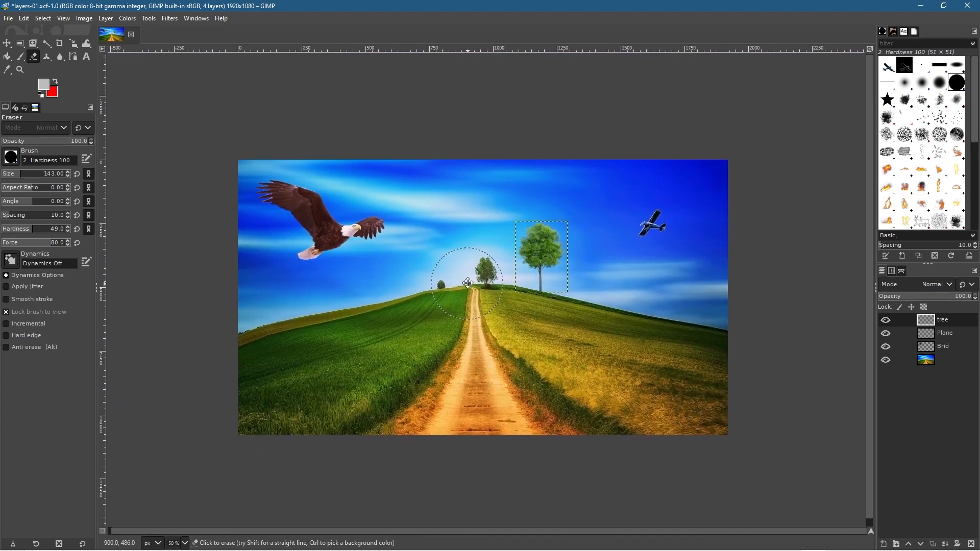
Step: Save the changes to layers-01.xcf and save a new version of the composition as layers-02.xcf in the same folder
left_click(9, 19)
left_click(60, 120)
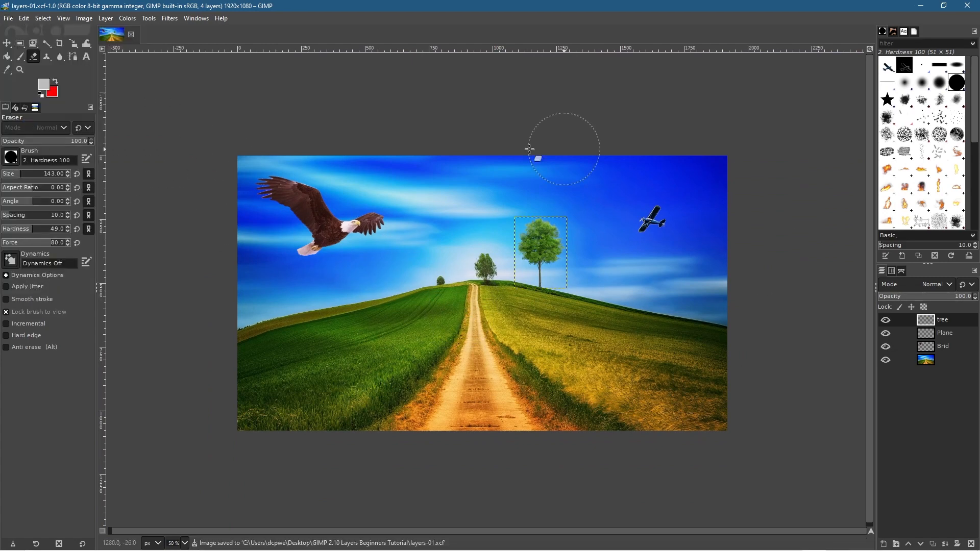
left_click(7, 19)
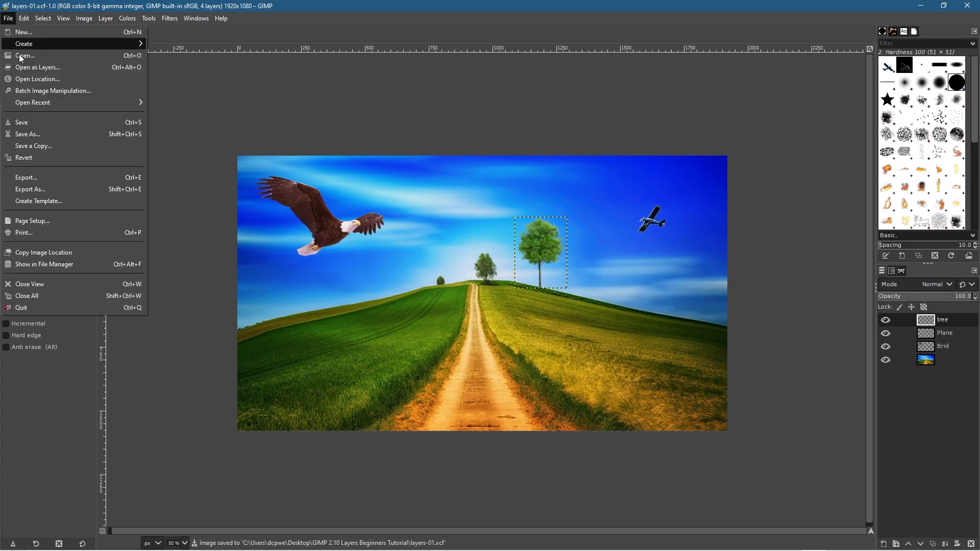
left_click(33, 135)
left_click(96, 27)
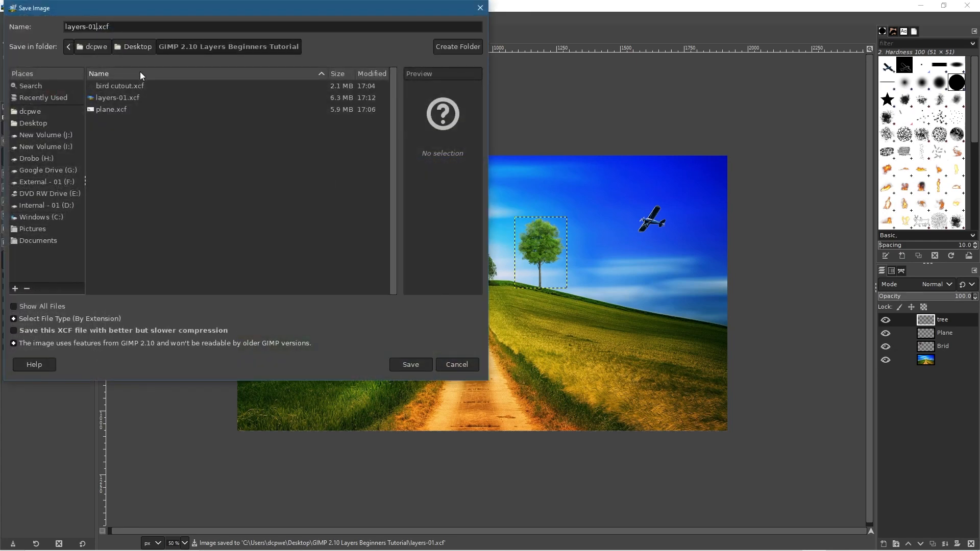
key("BackSpace")
type("2")
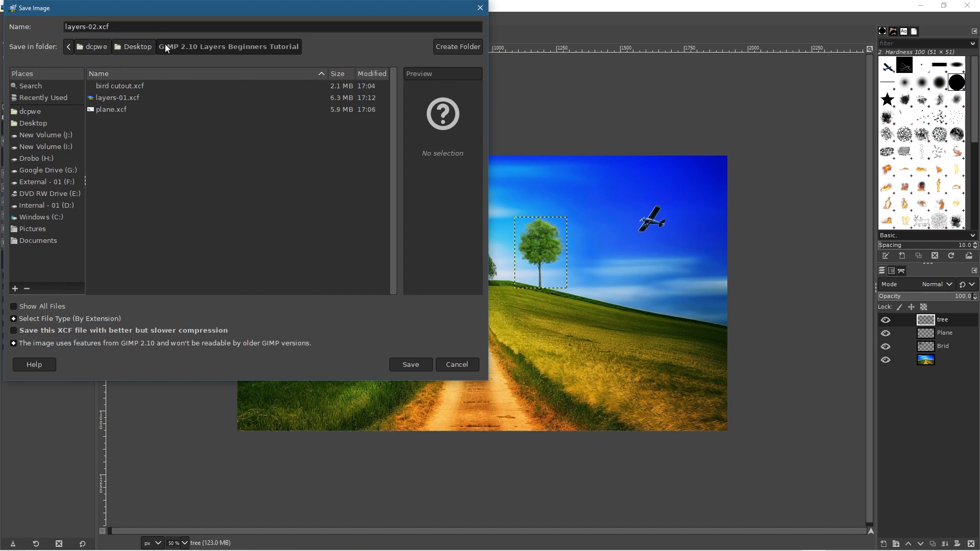
left_click(409, 364)
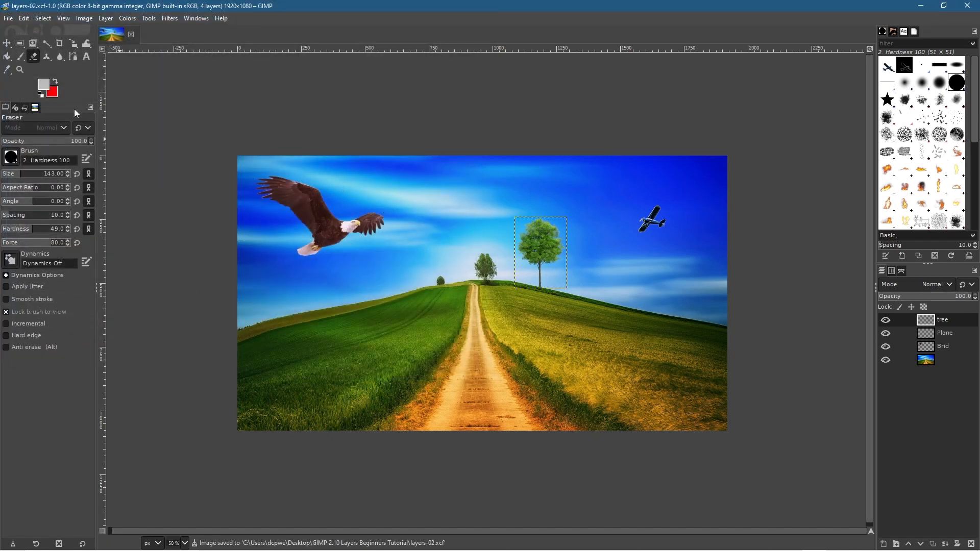
Step: Adjust the Brid layer's Hue-Saturation to hue -90.0, lightness -19.5 and saturation -12.8
left_click(8, 44)
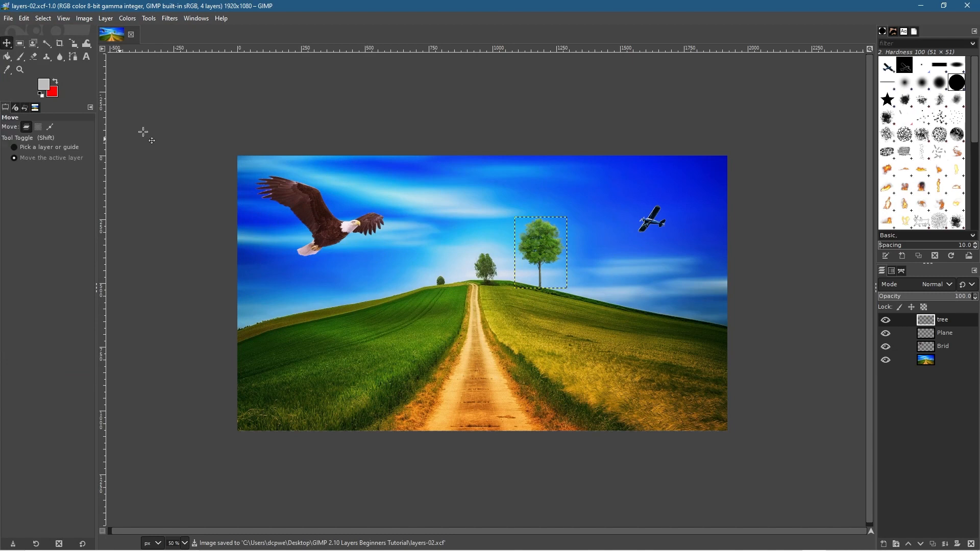
left_click(939, 347)
left_click(312, 220)
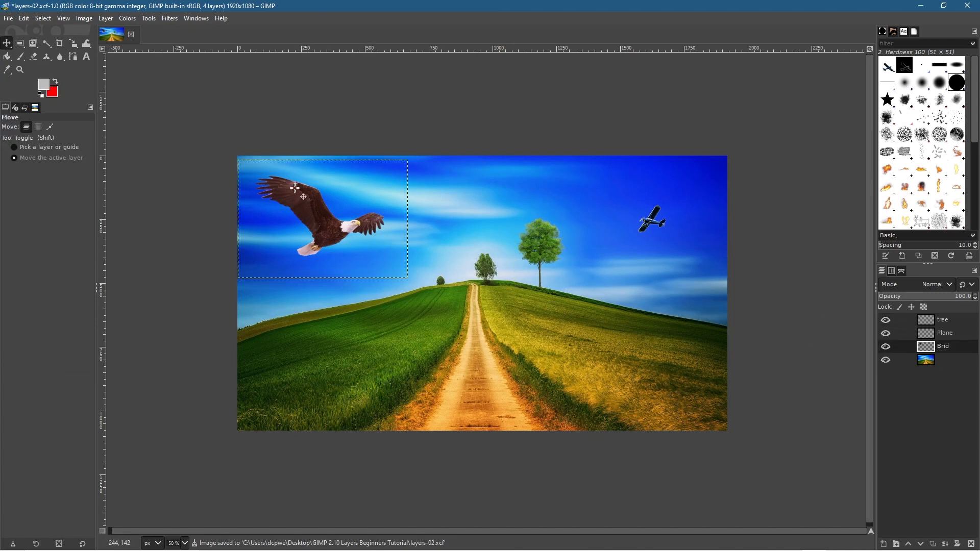
left_click(122, 19)
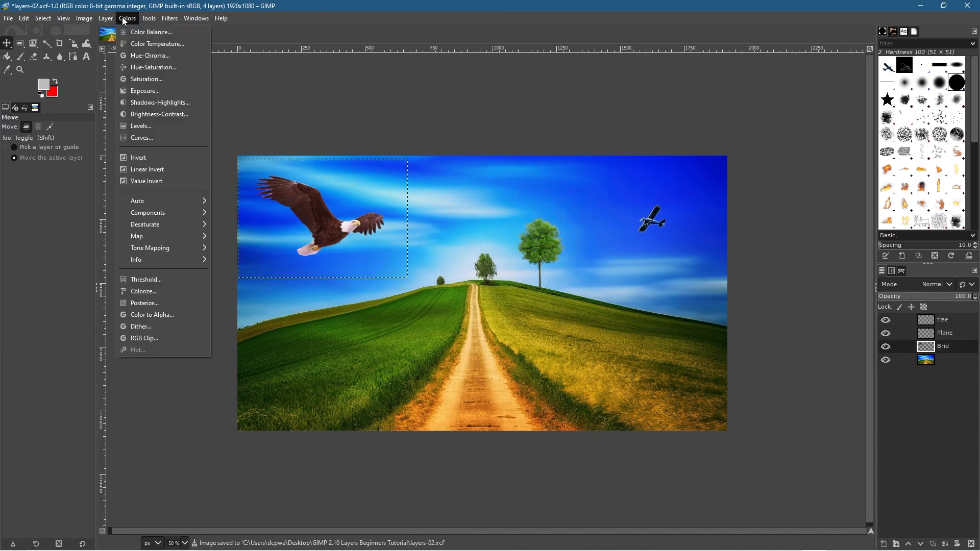
left_click(144, 69)
left_click_drag(839, 285, 826, 305)
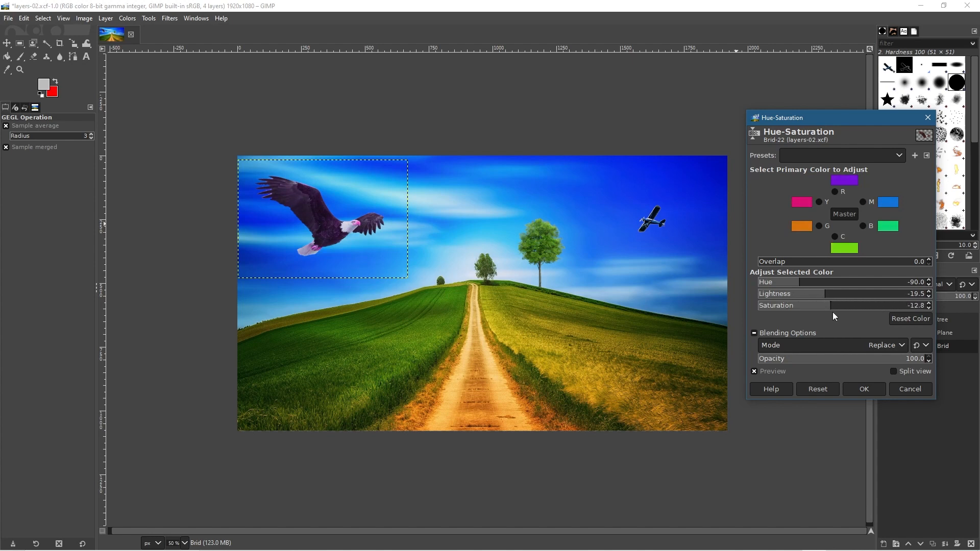
left_click(871, 392)
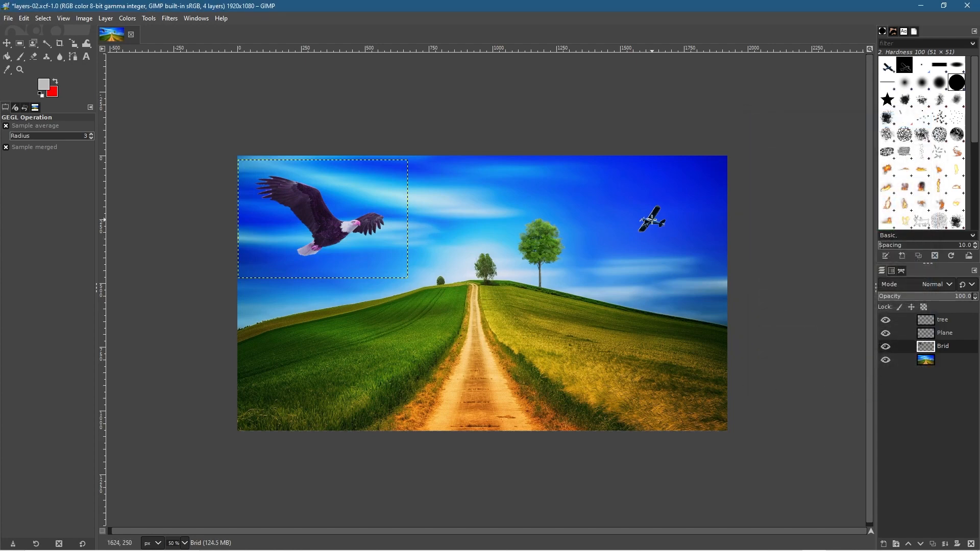
key("shift+ctrl+f")
left_click(906, 392)
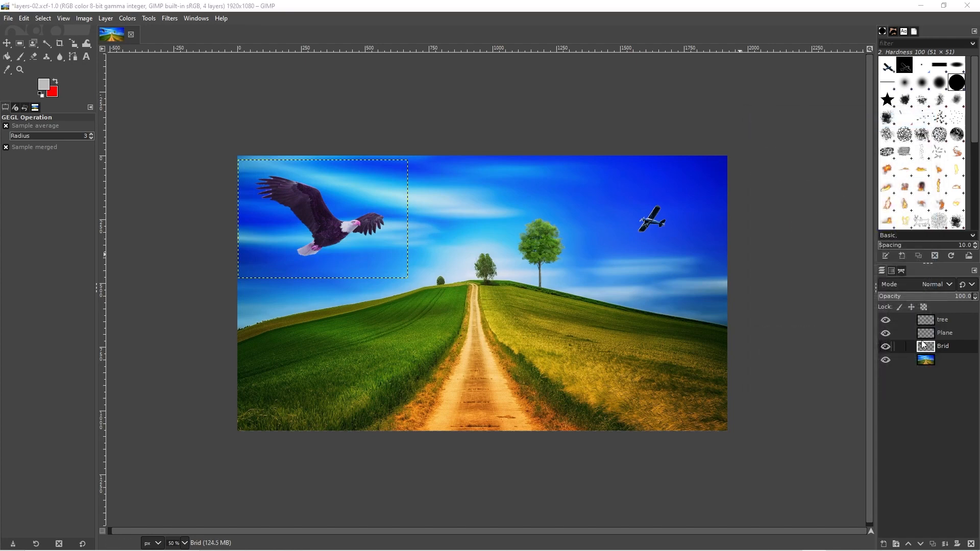
Step: Invert the colors of the Plane layer and inspect the recolored plane up close
left_click(938, 332)
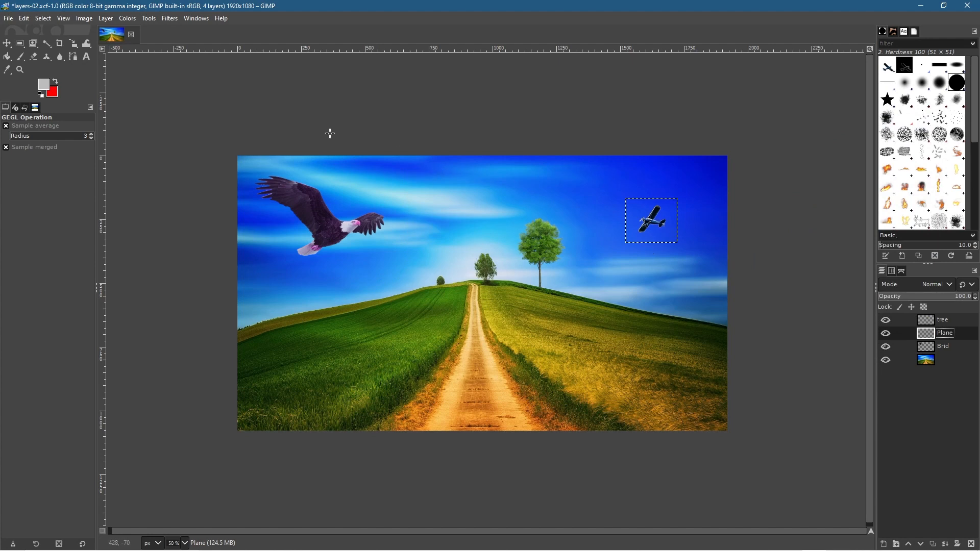
left_click(84, 20)
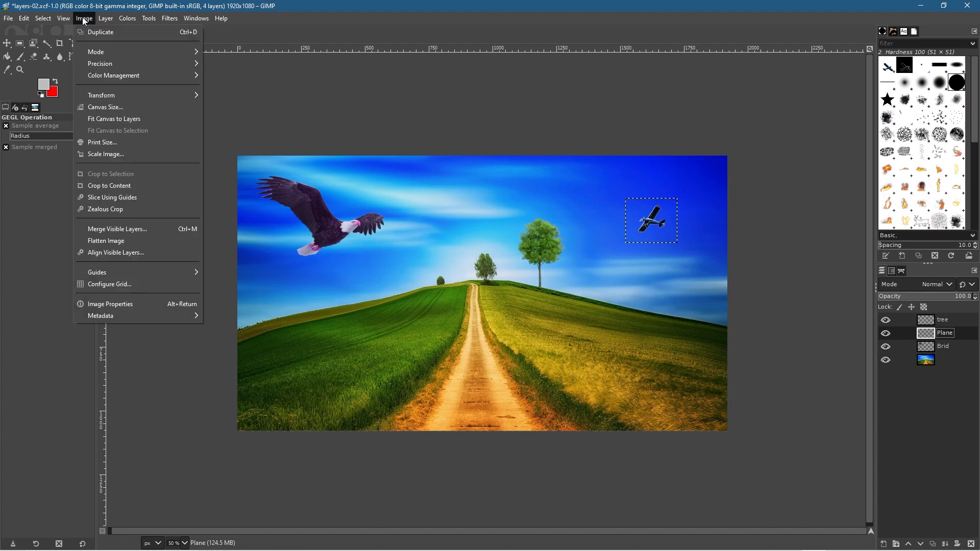
mouse_move(123, 22)
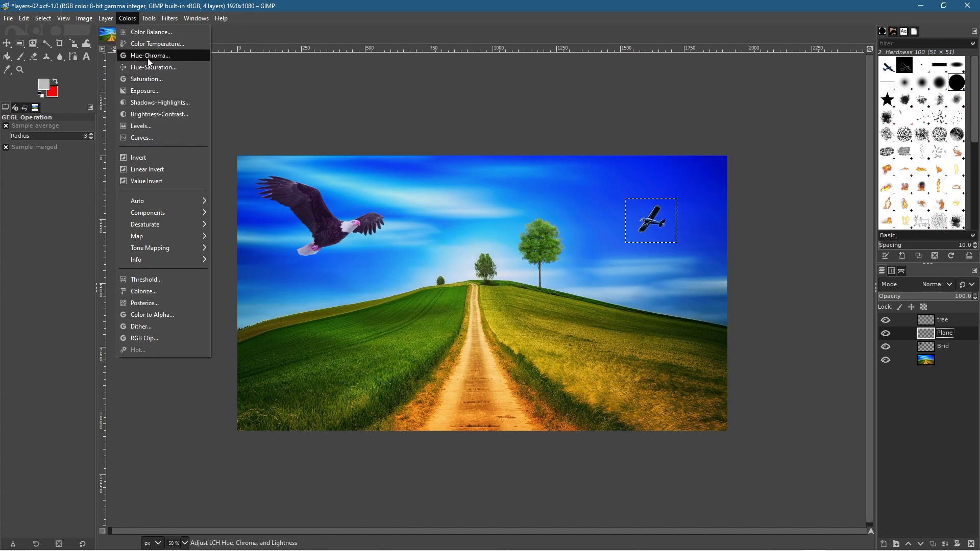
left_click(145, 159)
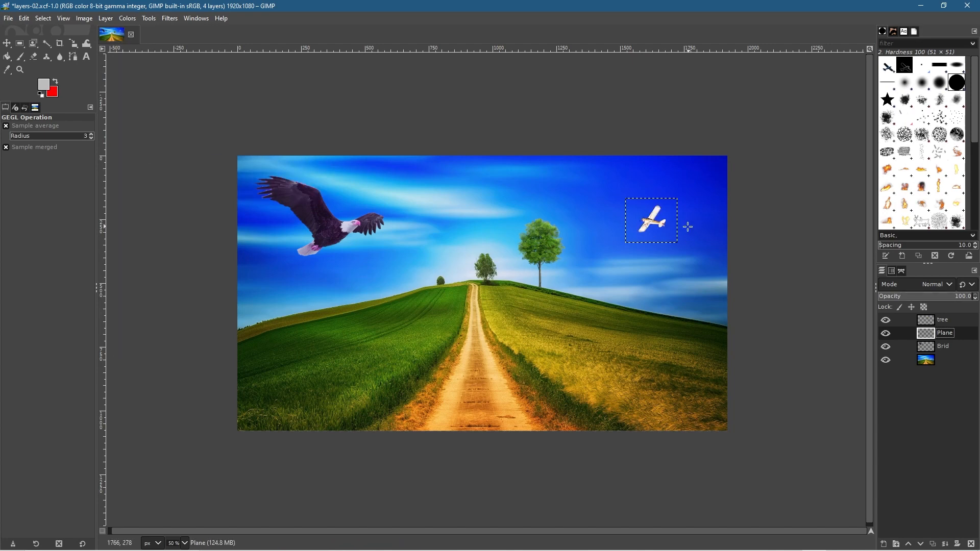
scroll(656, 237, "up", 5, "ctrl")
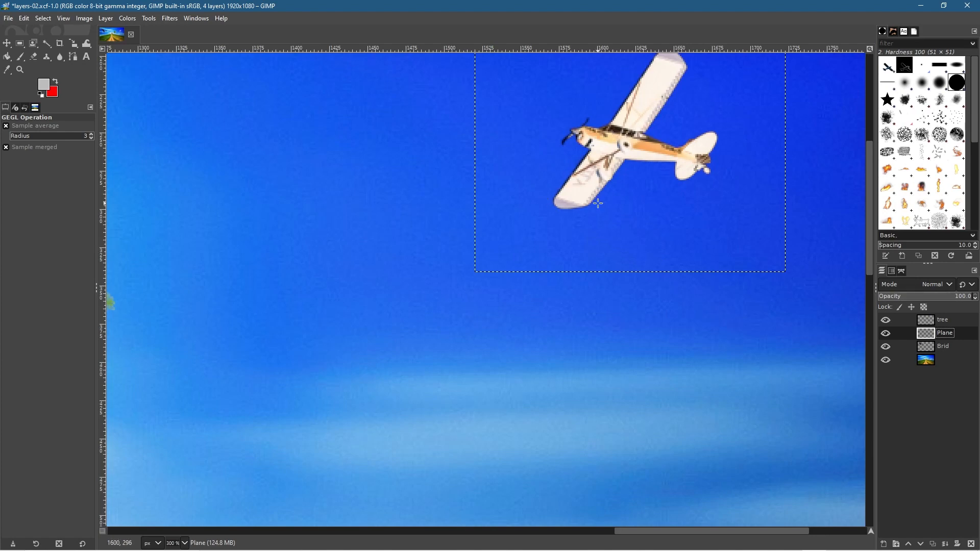
scroll(598, 203, "down", 3, "ctrl")
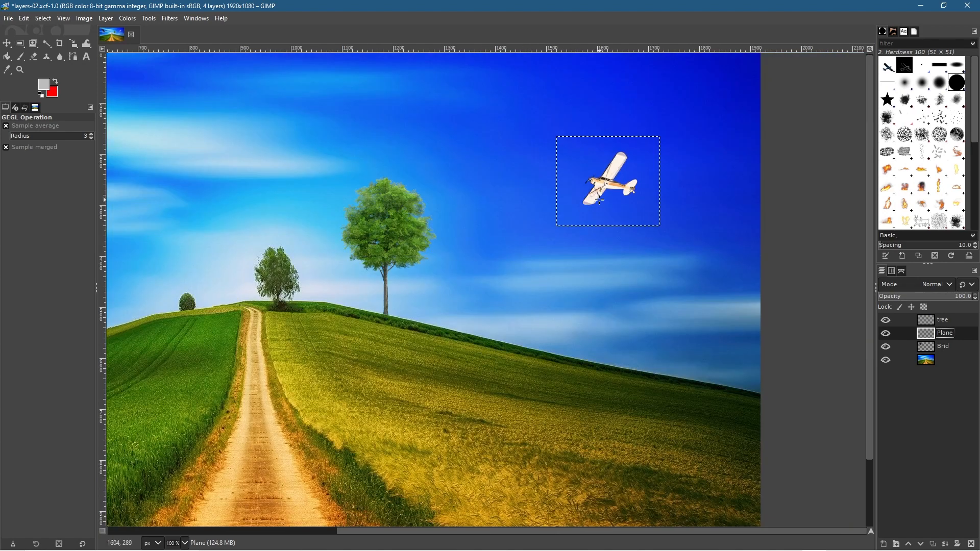
Step: Undo and redo the plane's color inversion several times to compare both versions, ending with the inverted one
key("ctrl+z")
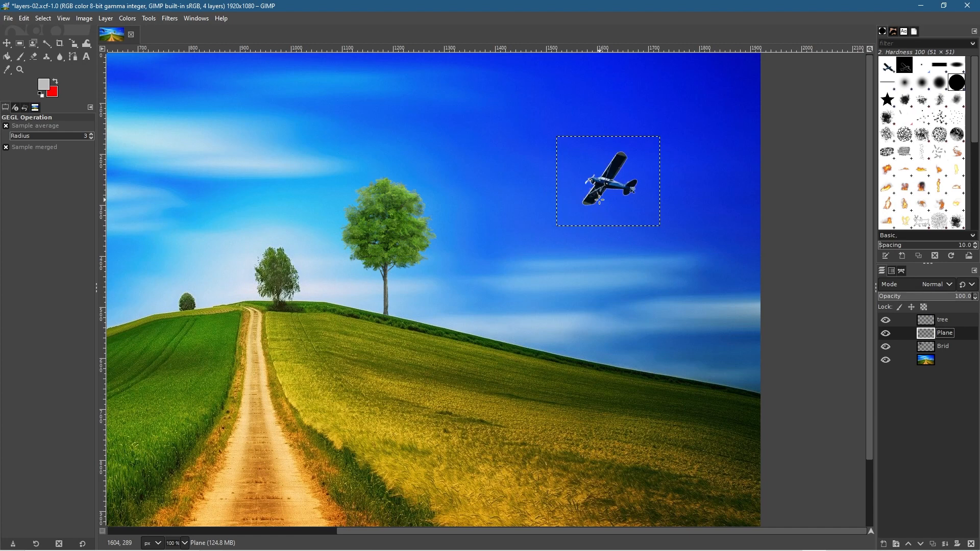
key("ctrl+y")
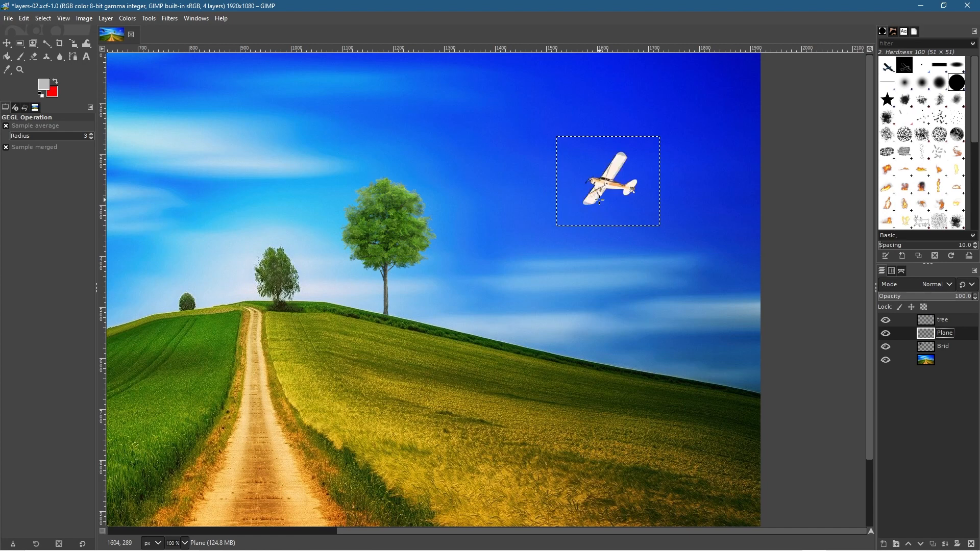
key("ctrl+z")
key("ctrl+y")
key("ctrl+z")
key("ctrl+y")
key("ctrl+z")
key("ctrl+y")
Step: Adjust the tree layer's Hue-Saturation to hue -110.9, lightness -17.7 and saturation 53.7
left_click(943, 322)
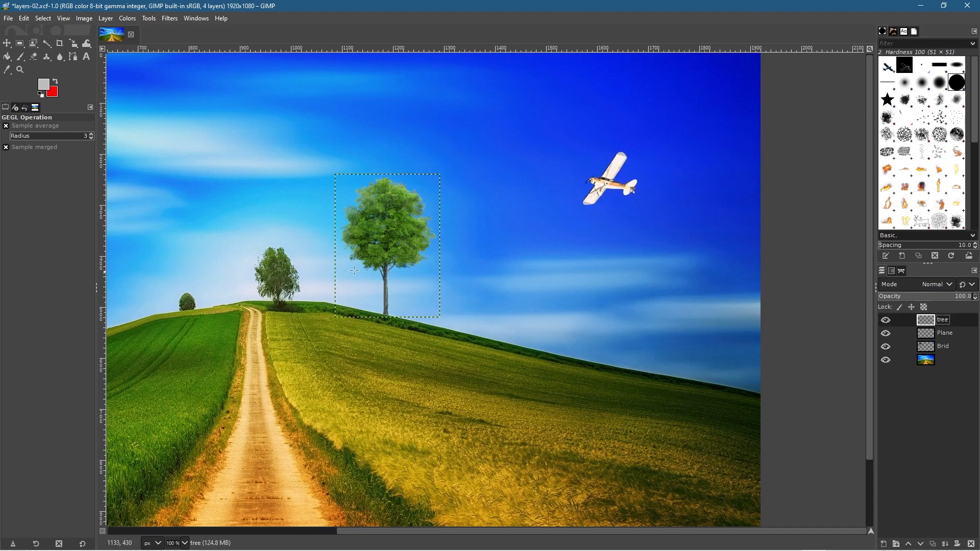
left_click(122, 20)
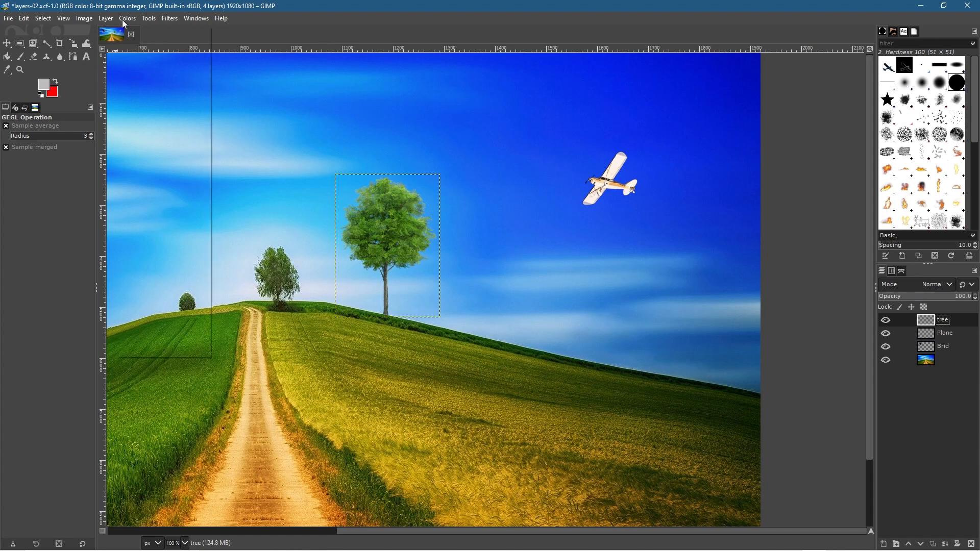
left_click(130, 67)
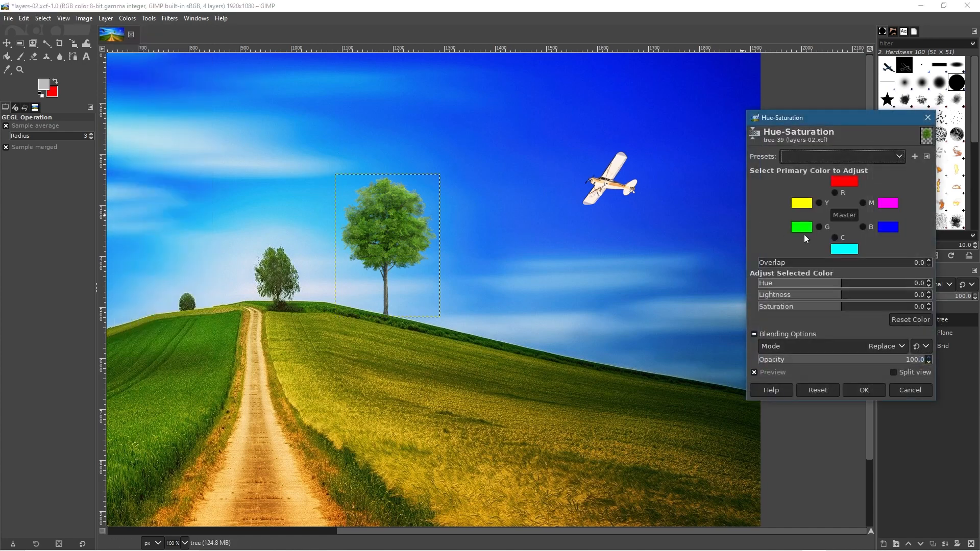
left_click_drag(836, 286, 888, 307)
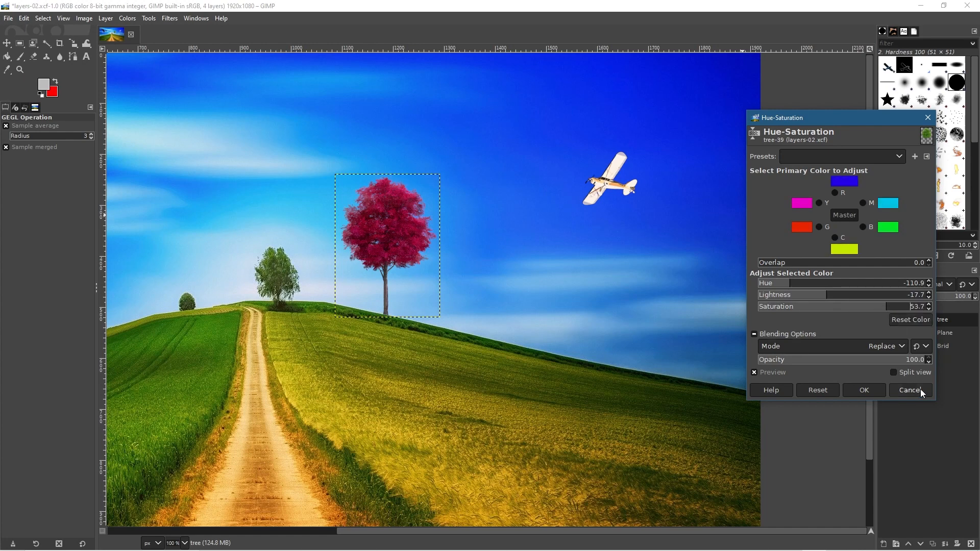
left_click(853, 386)
scroll(465, 382, "down", 3)
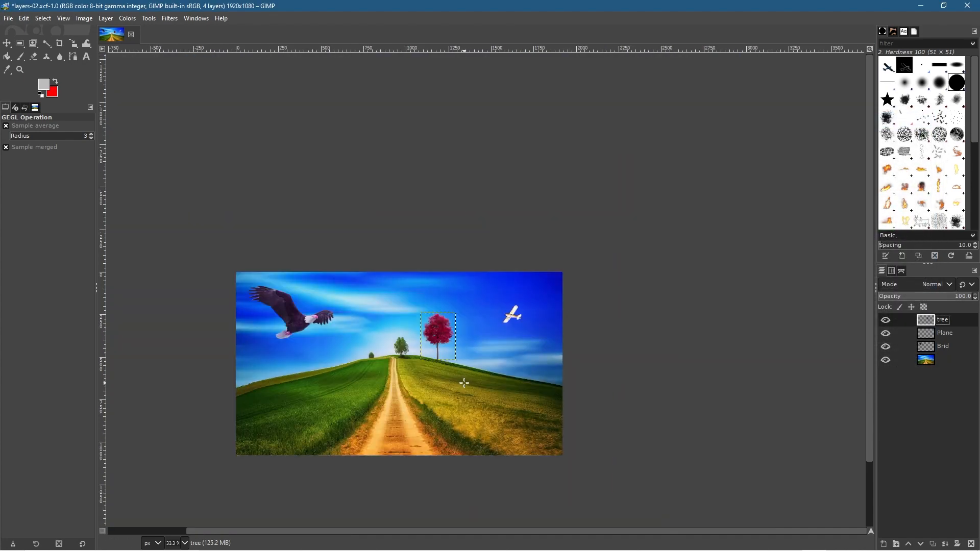
key("space")
scroll(363, 389, "up", 2)
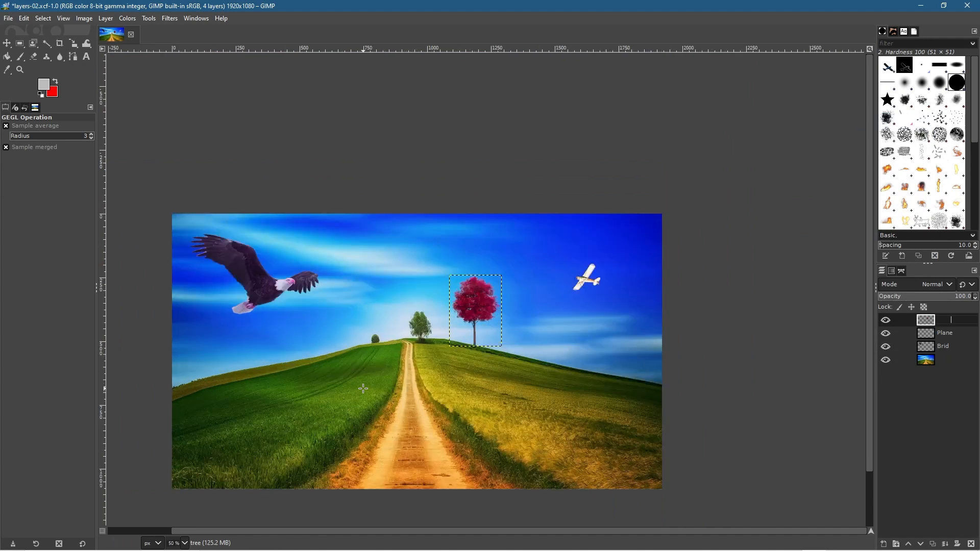
key("ctrl+u")
key("space")
key("Escape")
key("Escape")
Step: Move the red tree slightly left and down on the ridge and select the landscape background layer
left_click(7, 42)
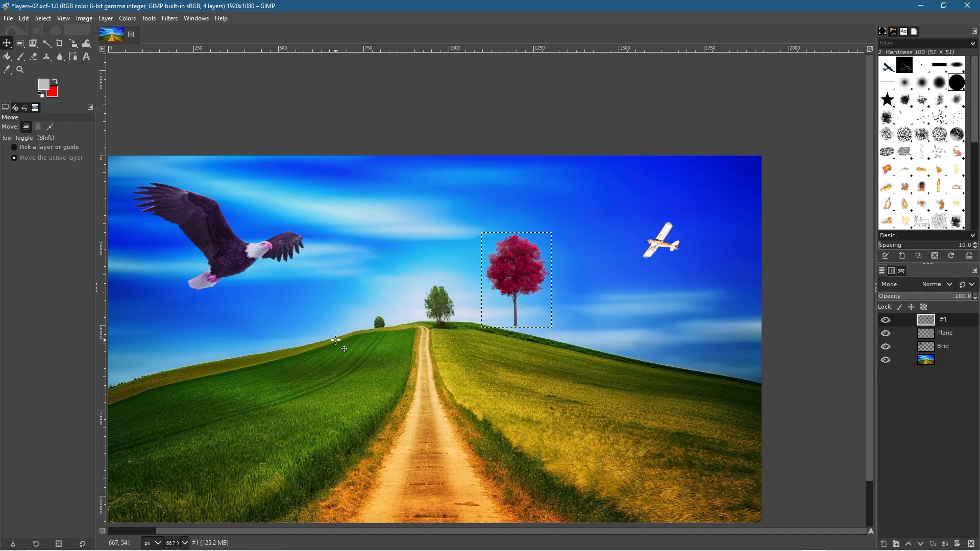
left_click(903, 360)
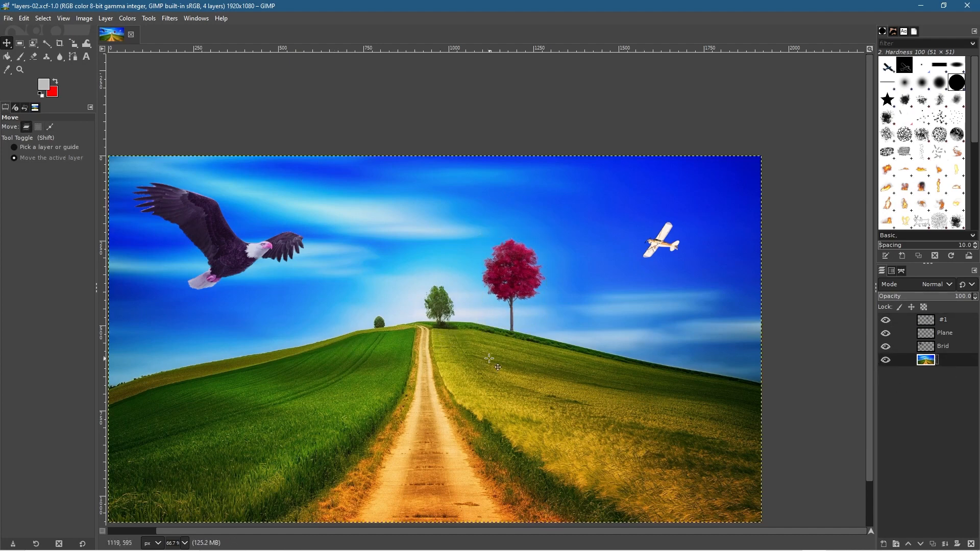
left_click_drag(463, 354, 516, 310)
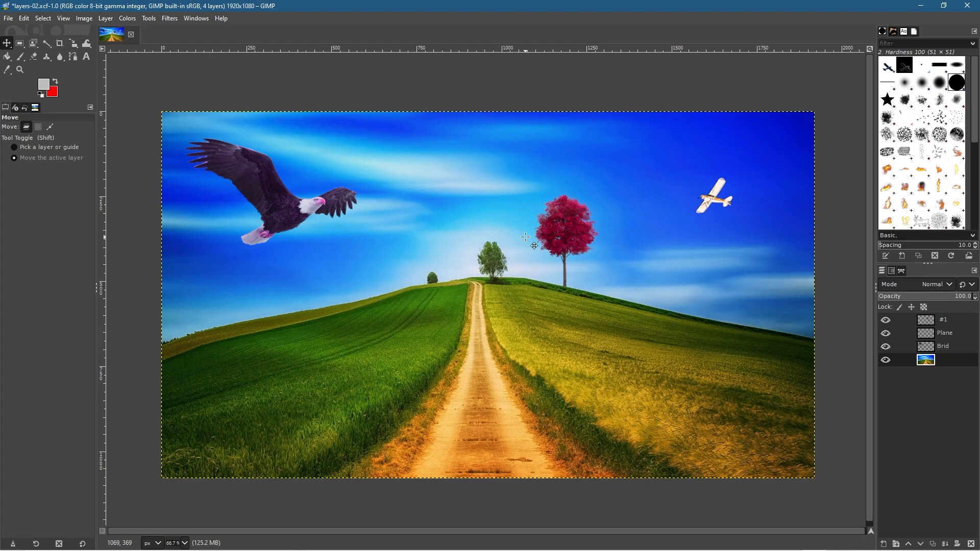
Step: Rename the red tree's layer as tree
left_click(932, 332)
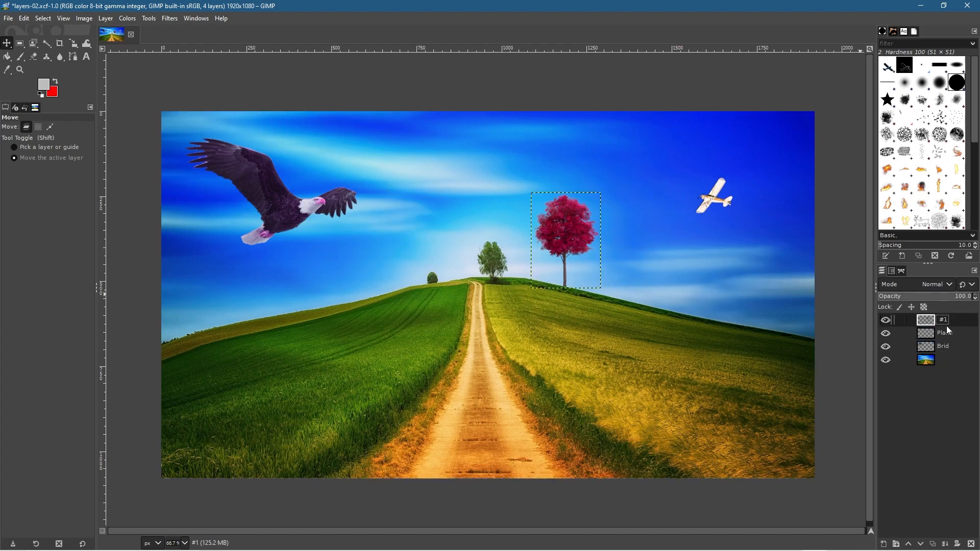
left_click(945, 352)
left_click(945, 335)
left_click(946, 319)
left_click(949, 332)
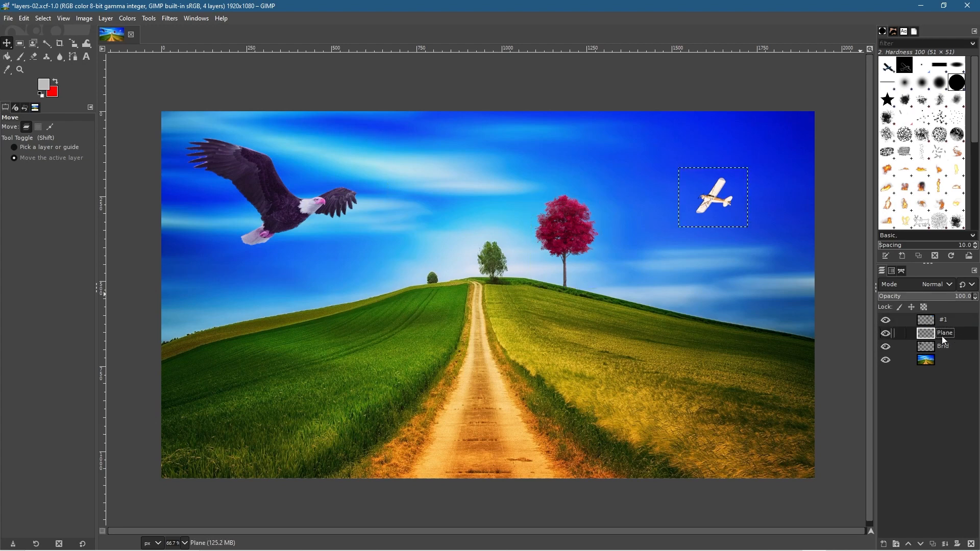
left_click(944, 320)
double_click(948, 324)
type("tree")
key("Return")
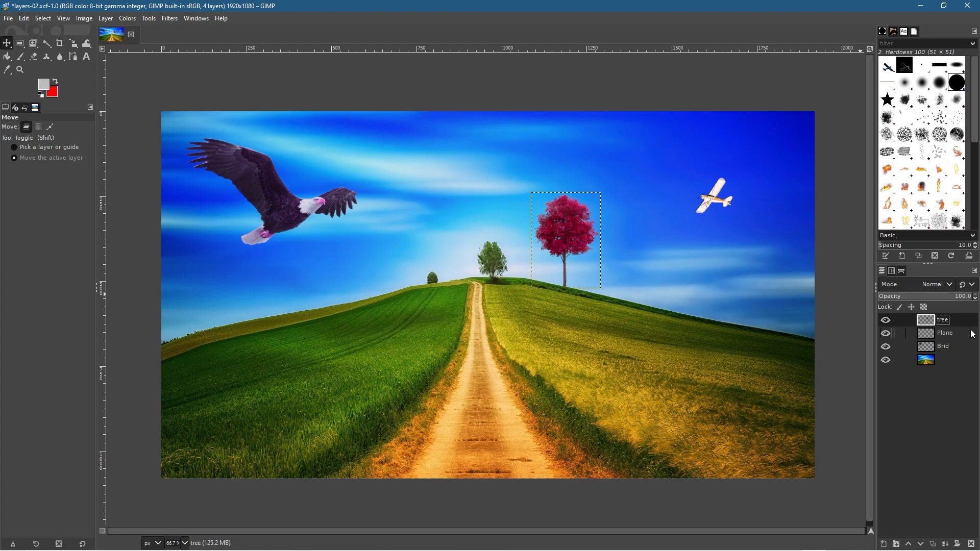
Step: Move the Plane layer left across the sky so it overlaps the crown of the red tree
left_click(948, 333)
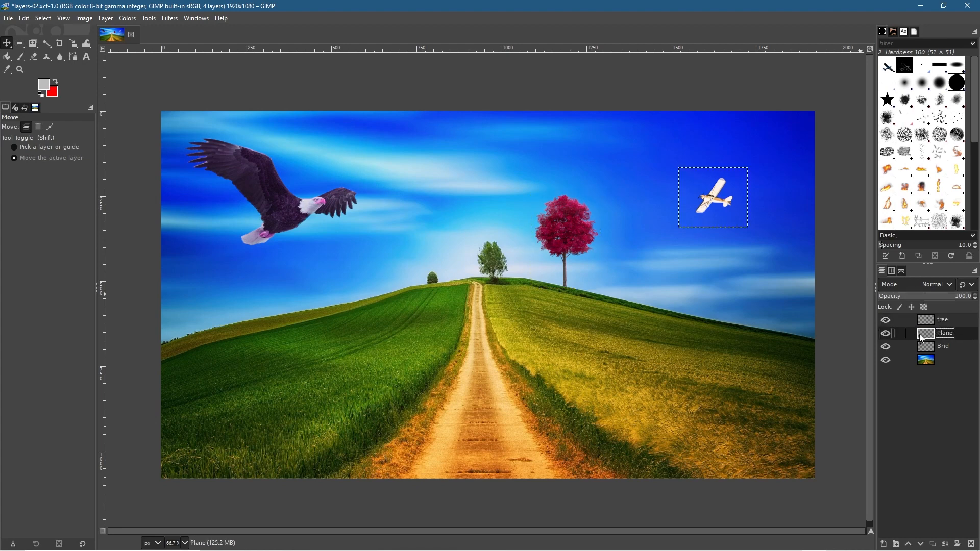
left_click(936, 320)
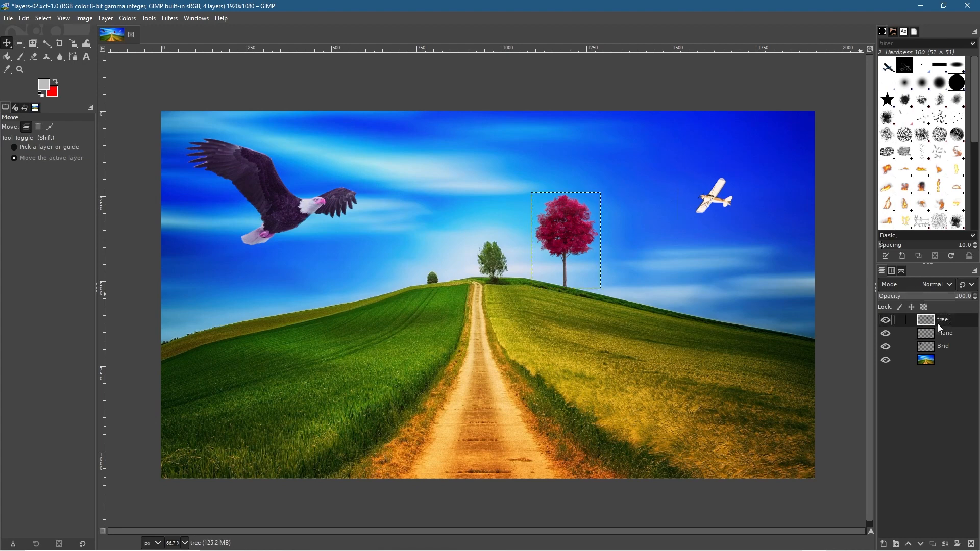
left_click(935, 334)
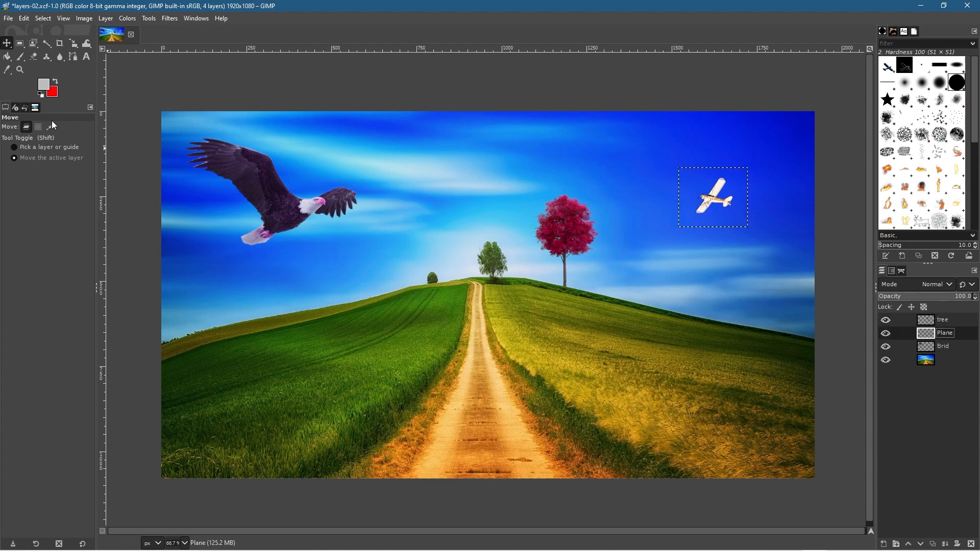
left_click_drag(711, 197, 577, 206)
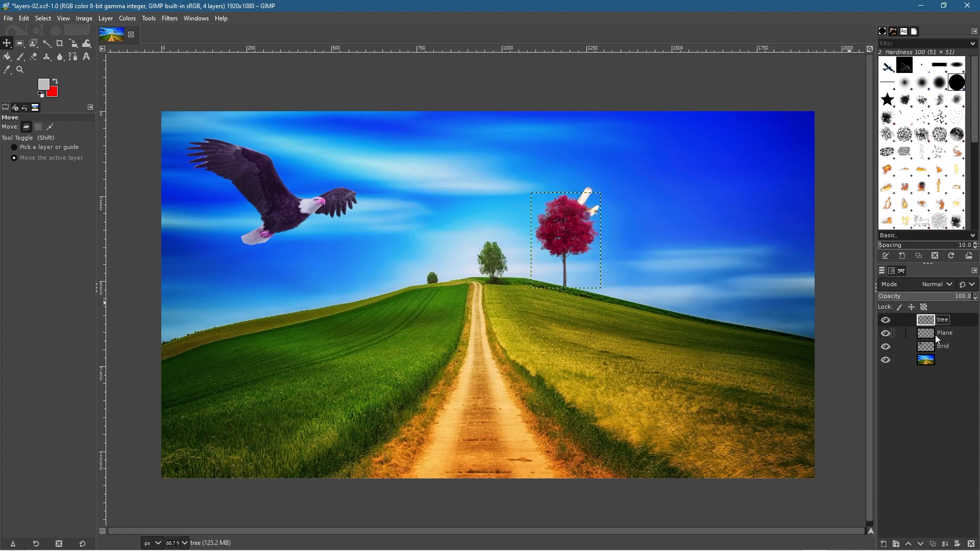
Step: Reorder the tree layer beneath the Plane layer to bring the plane in front, and restore the original stacking order
left_click_drag(935, 320, 935, 340)
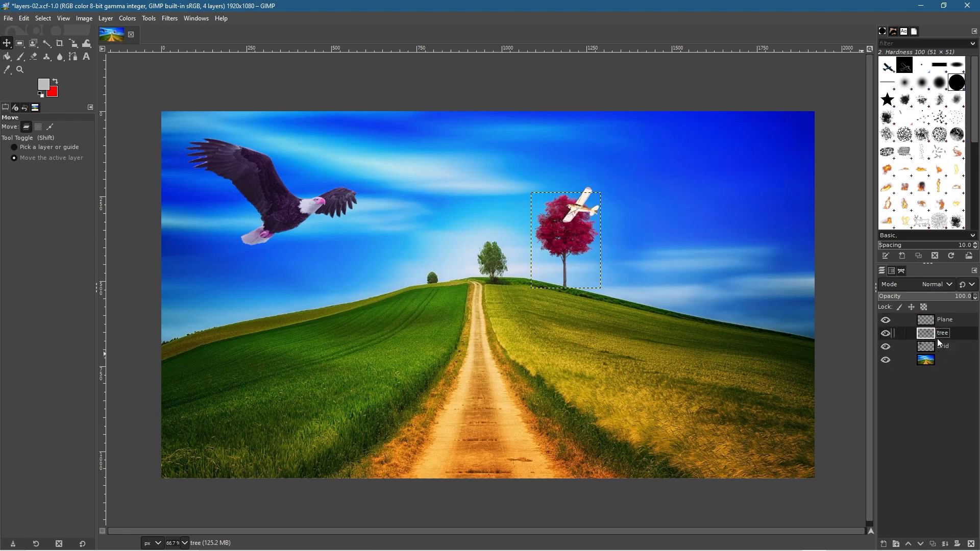
left_click_drag(923, 321, 926, 338)
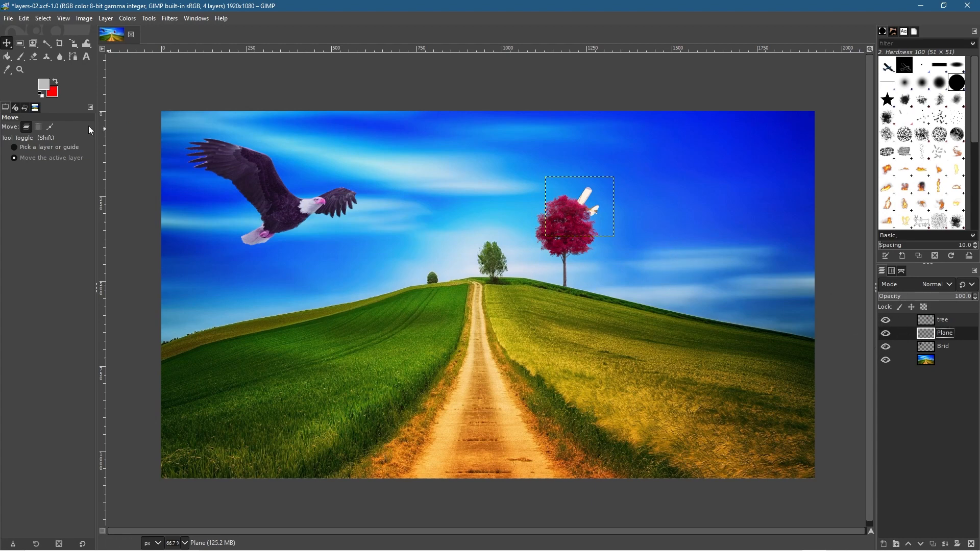
Step: Select the Brid layer and move the eagle slightly down in the sky
left_click(939, 319)
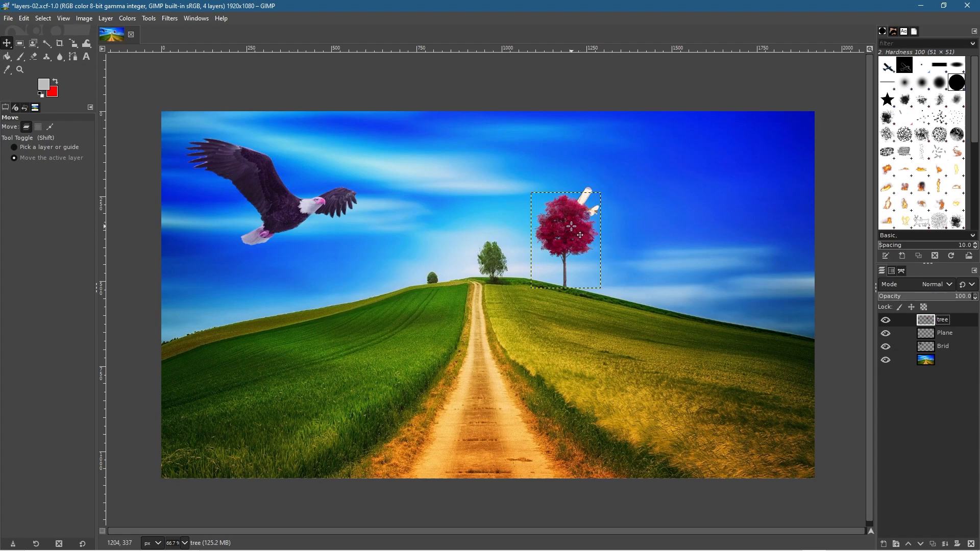
left_click(945, 348)
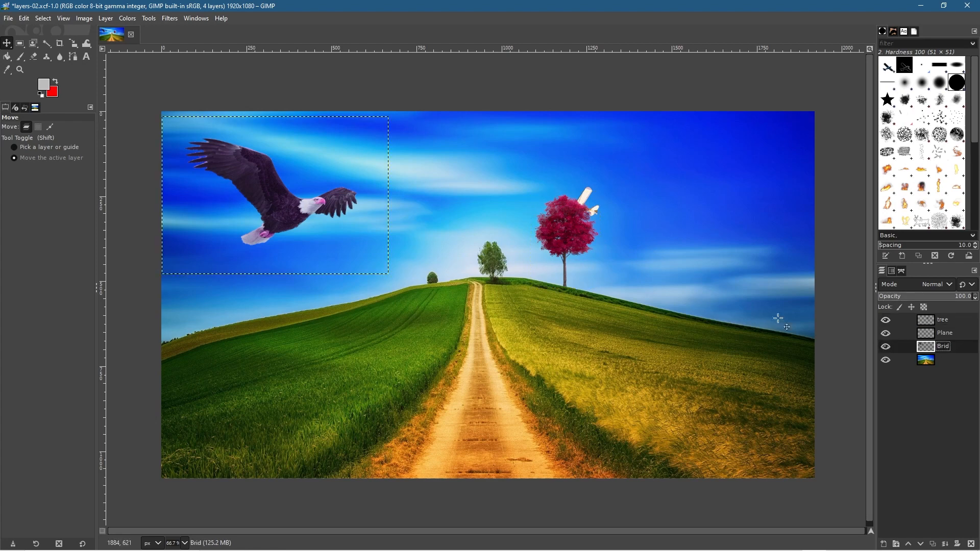
mouse_move(310, 198)
left_mouse_down()
mouse_move(575, 229)
mouse_move(421, 230)
mouse_move(308, 205)
left_mouse_up()
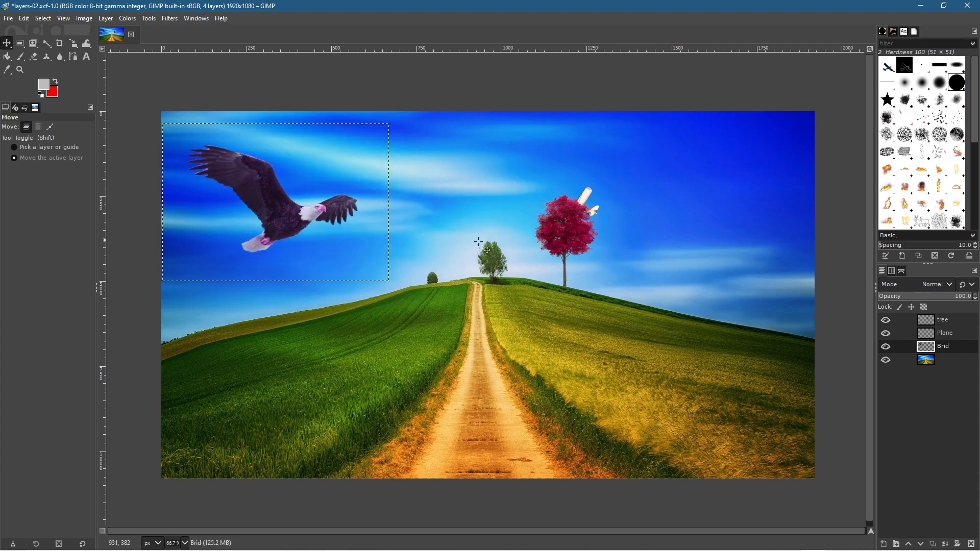
left_click(952, 362)
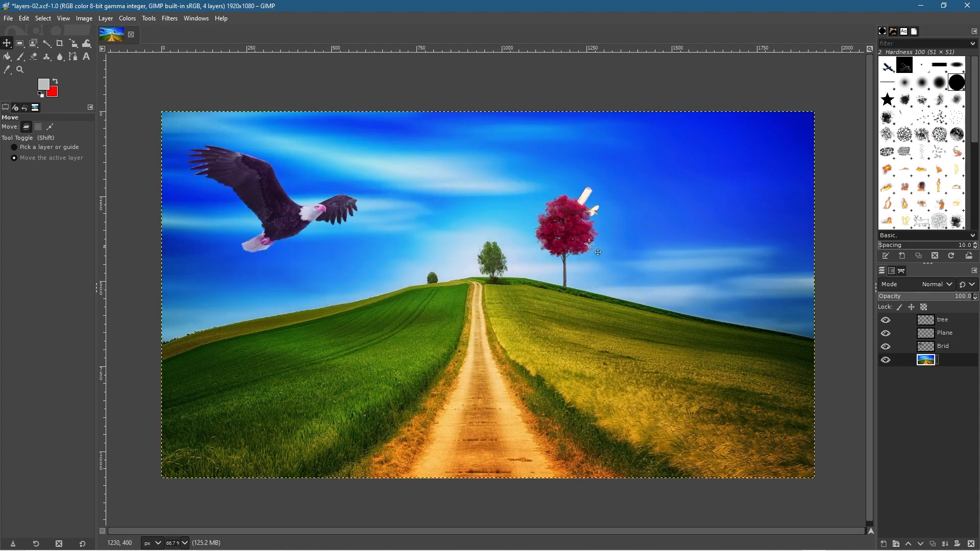
left_click(928, 320)
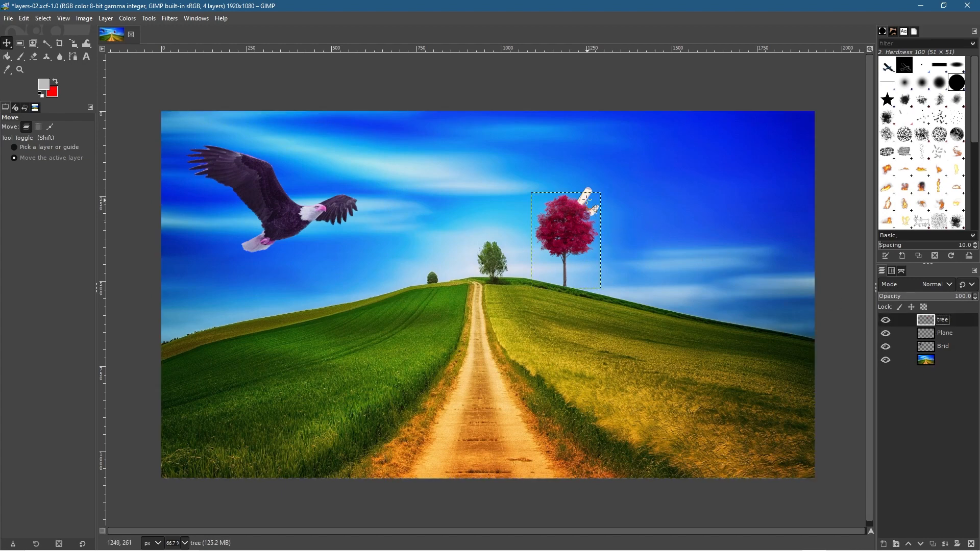
left_click_drag(585, 197, 599, 197)
key("ctrl+z")
Step: Move the Plane layer out from behind the red tree to the open blue sky at the image's upper right
left_click(945, 333)
left_click_drag(598, 204, 746, 172)
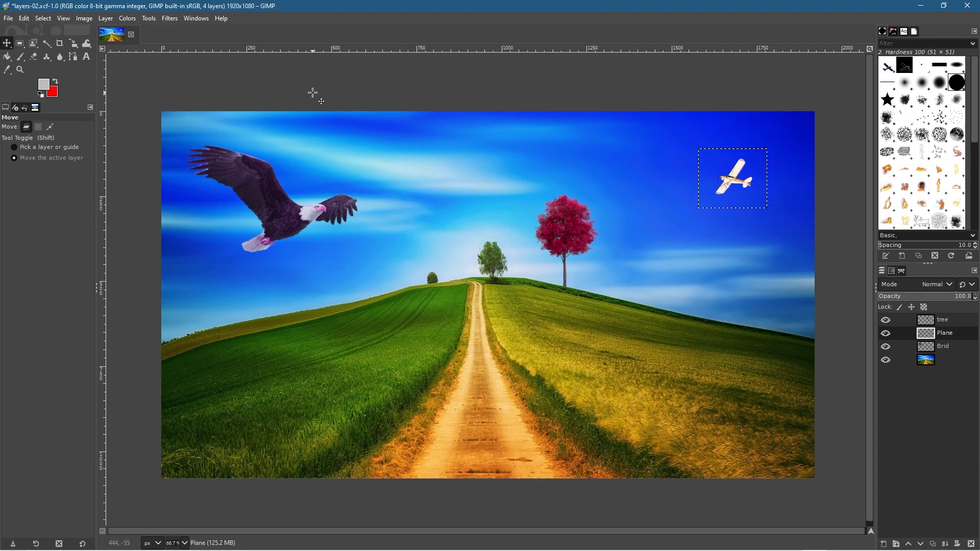
Step: Select the background, tree, Plane and Brid layers one after another to examine which part of the composition each holds
left_click(938, 361)
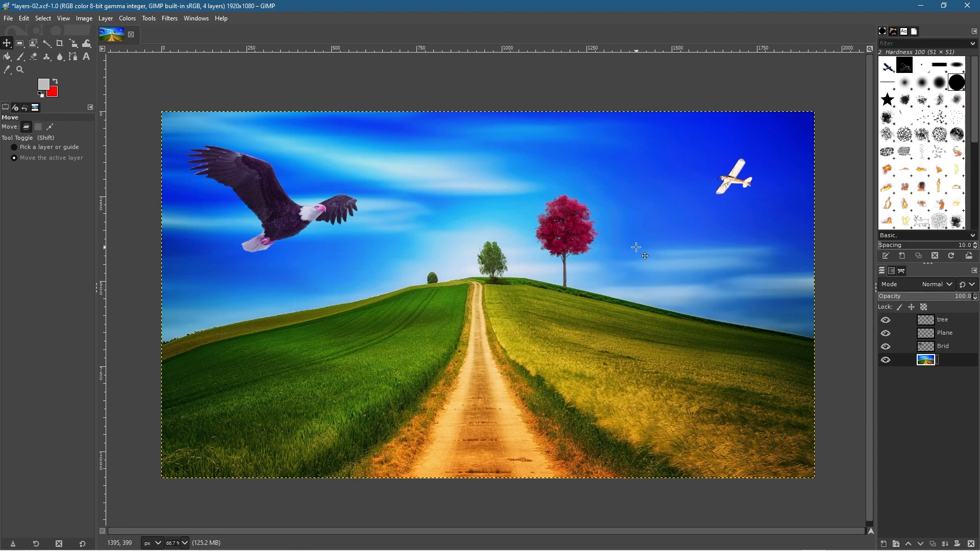
left_click(948, 324)
left_click(950, 333)
left_click(949, 344)
left_click(951, 335)
left_click(948, 318)
left_click(943, 336)
left_click(944, 351)
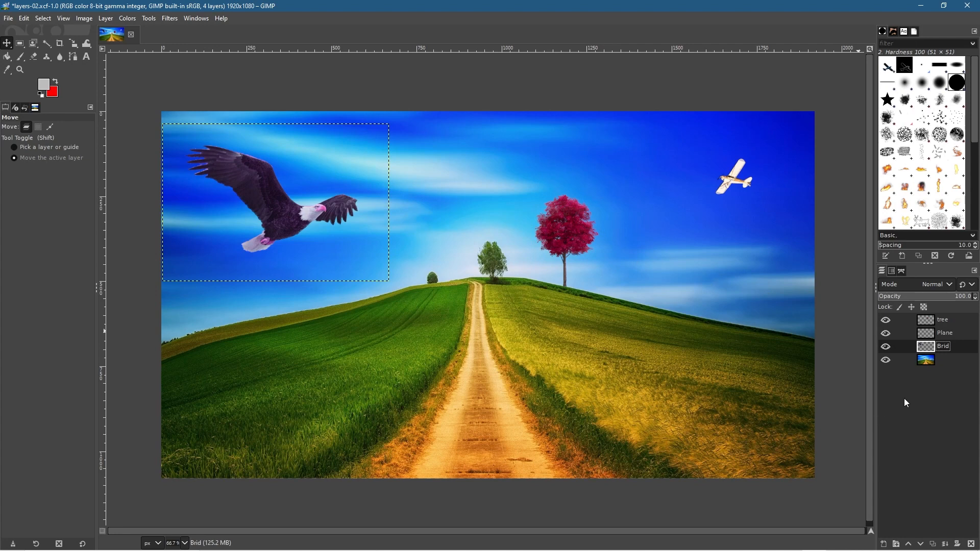
Step: Save layers-02.xcf and export the composition as the JPEG image layers-02.jpg with the default quality settings
left_click(8, 20)
left_click(32, 124)
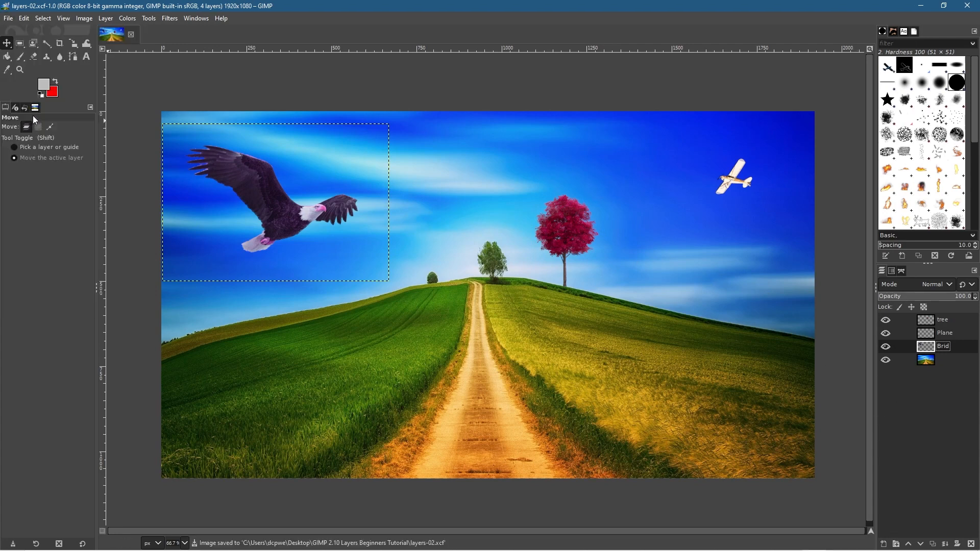
left_click(8, 18)
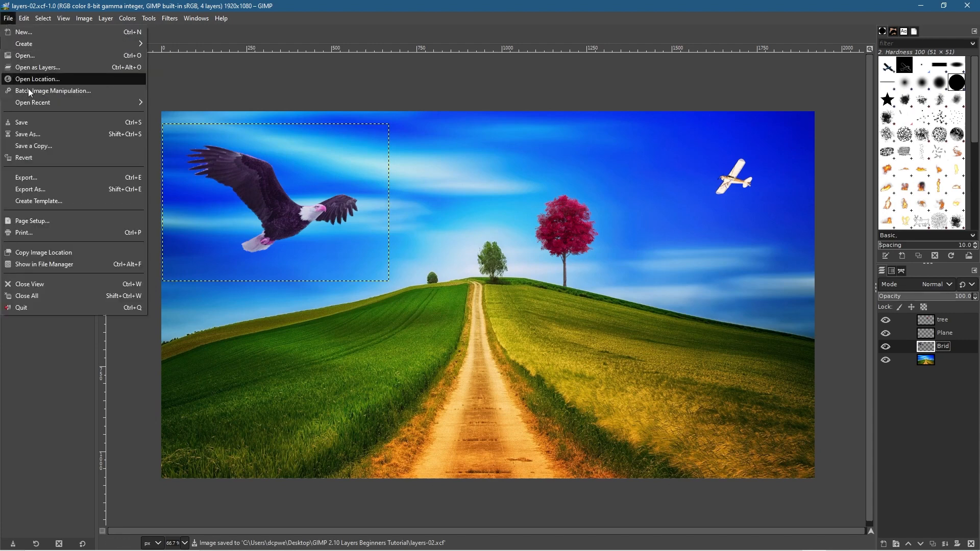
left_click(40, 189)
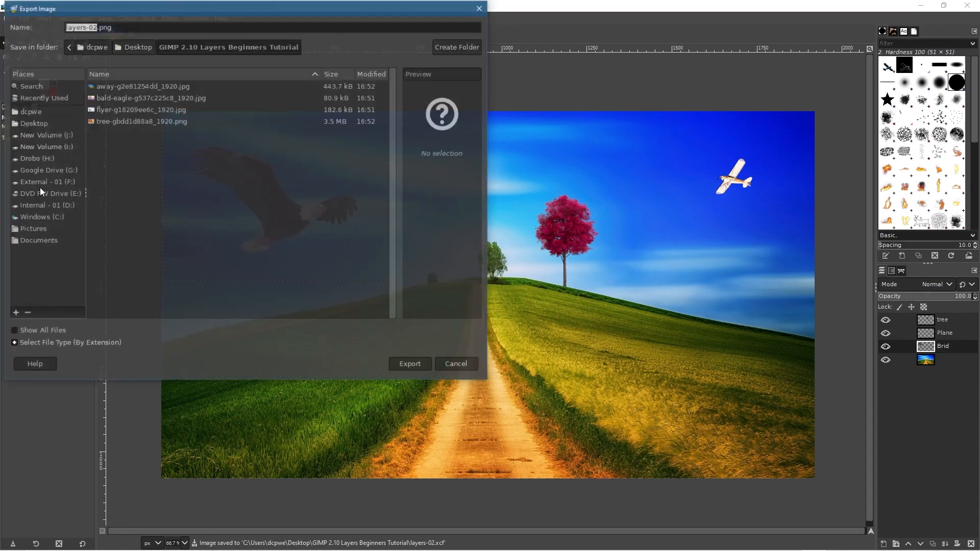
left_click(47, 332)
left_click(46, 332)
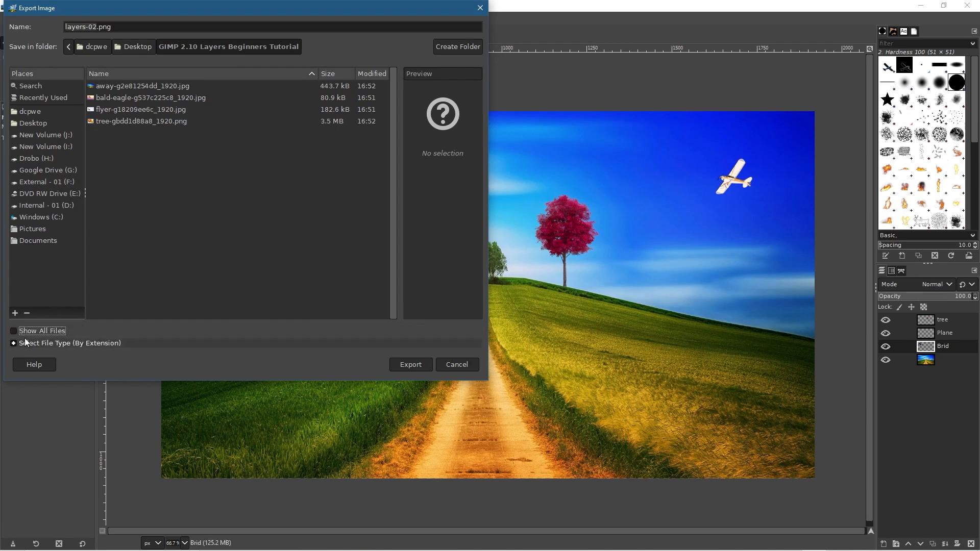
left_click(41, 344)
scroll(69, 301, "down", 8)
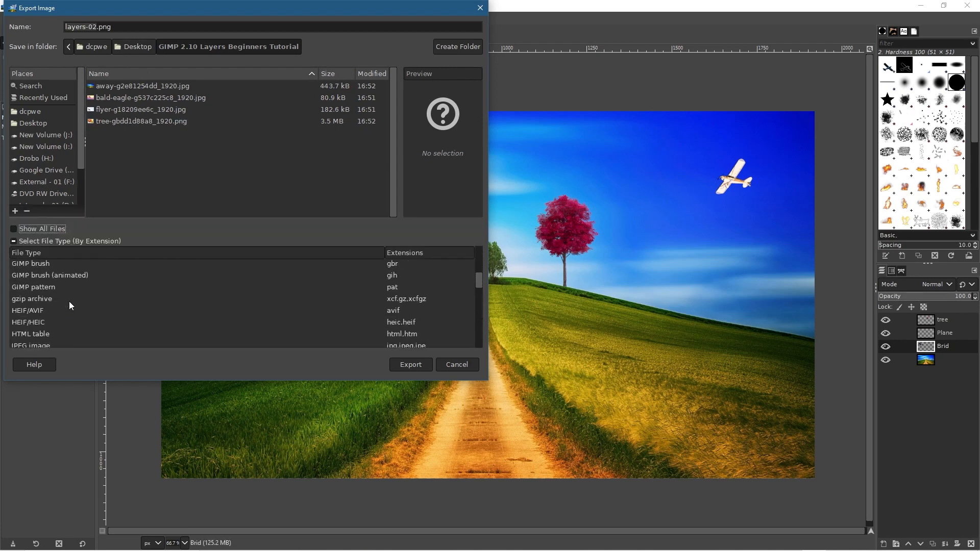
scroll(69, 302, "down", 2)
left_click(24, 299)
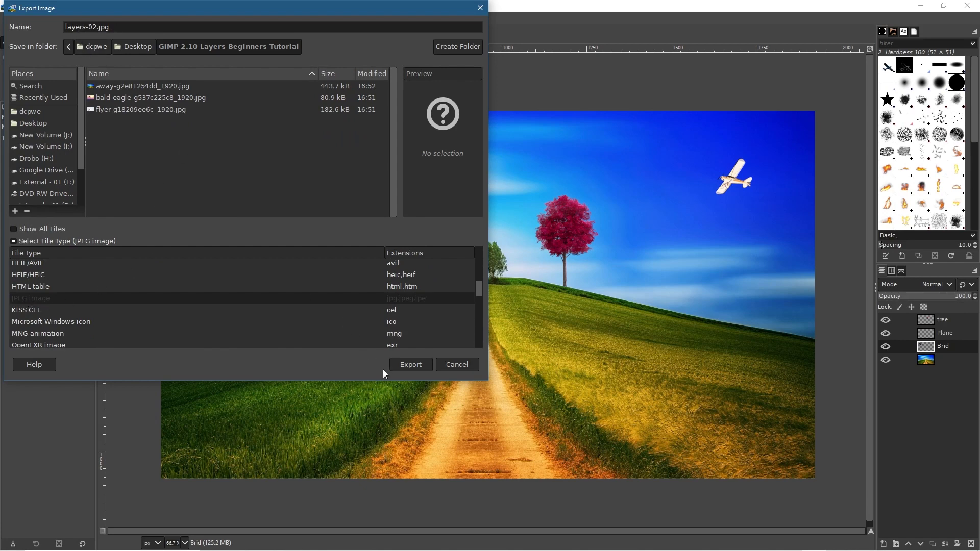
left_click(408, 366)
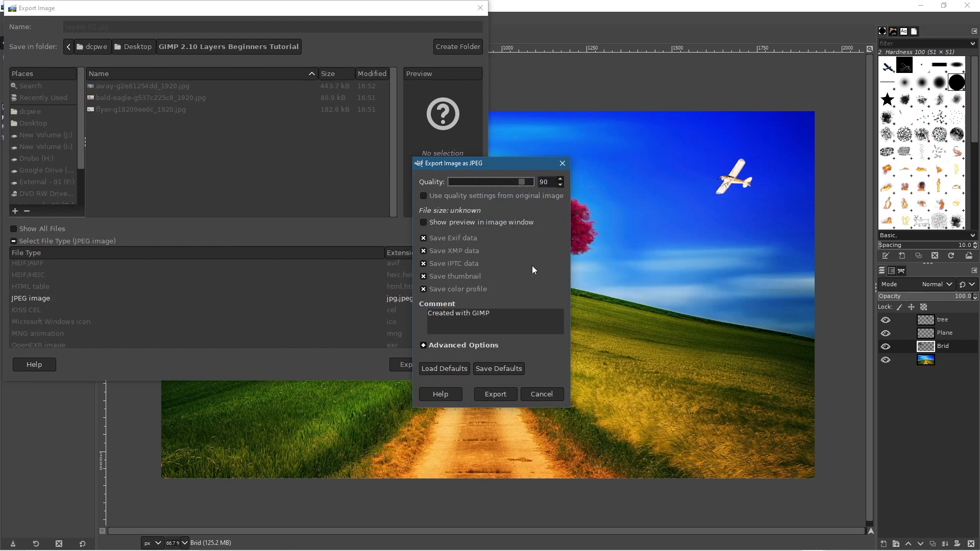
left_click(499, 397)
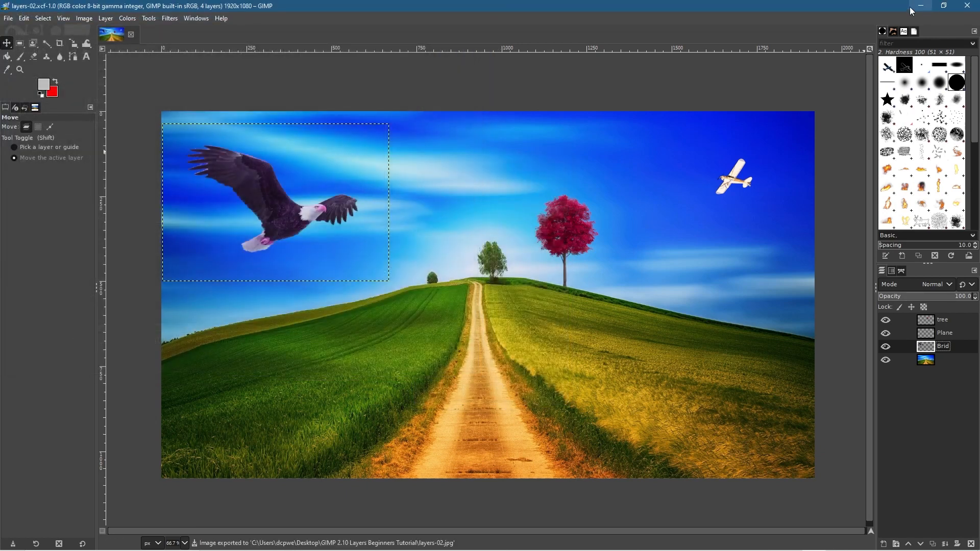
Step: Close the current composition and open layers-01.xcf from the GIMP 2.10 Layers Beginners Tutorial folder
left_click(132, 34)
left_click(8, 19)
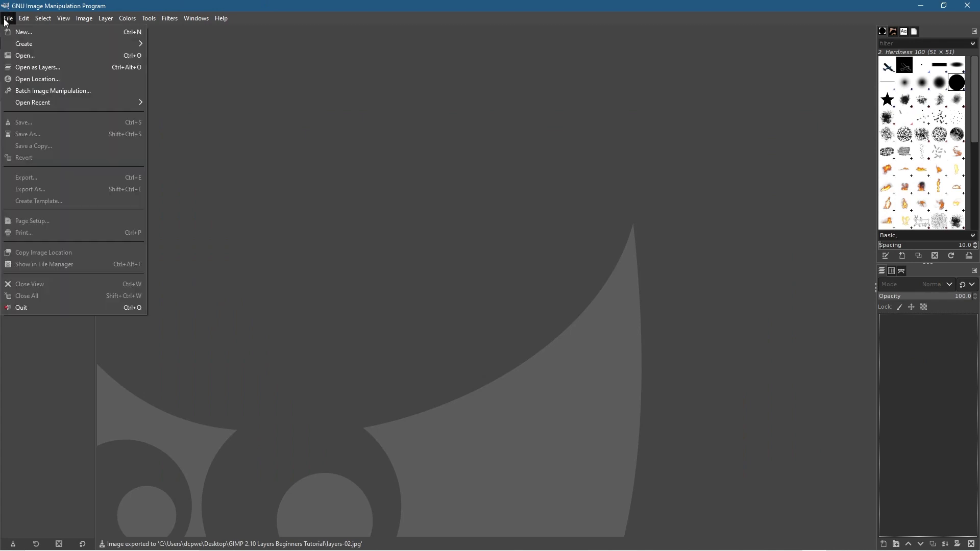
left_click(35, 57)
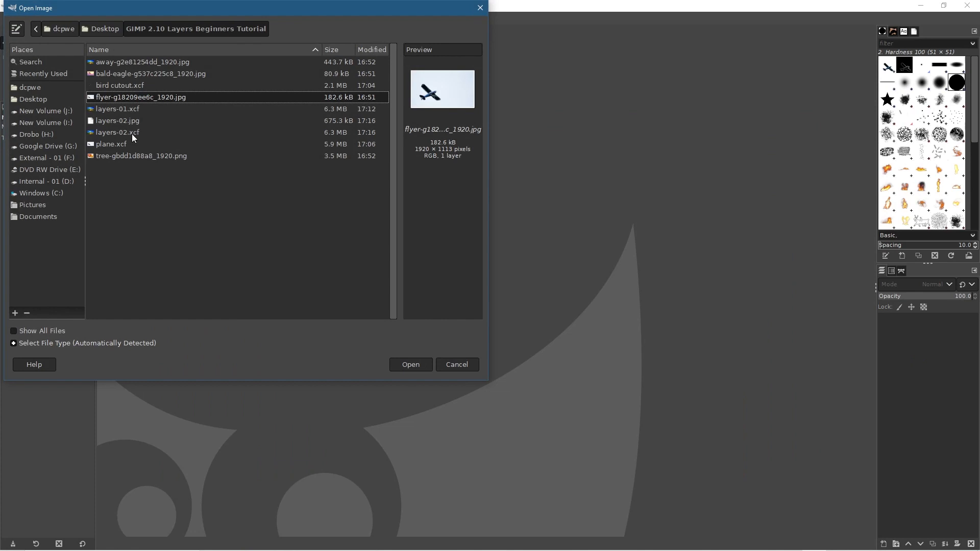
left_click(125, 109)
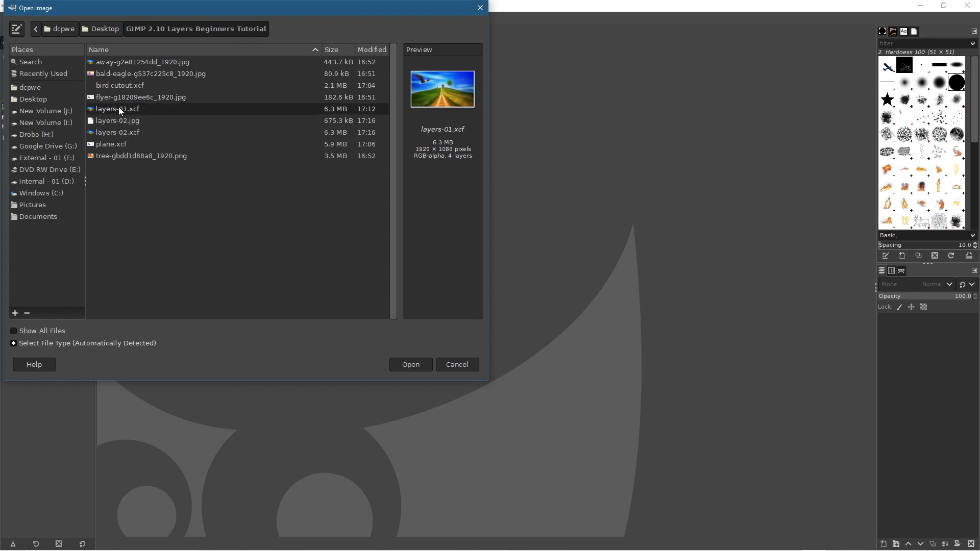
left_click(406, 366)
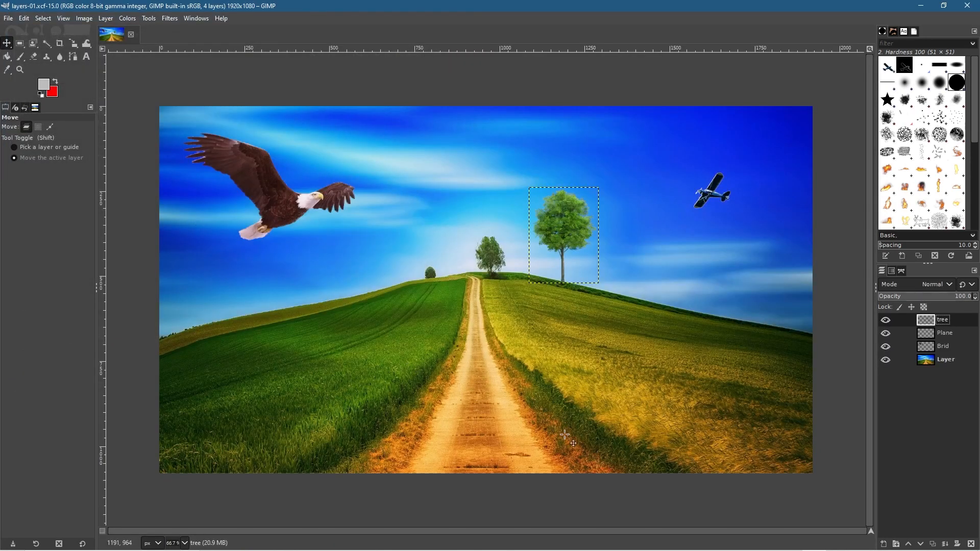
Step: Export the composition as the JPEG image layers-01.jpg with the default quality settings, and close it
left_click(9, 19)
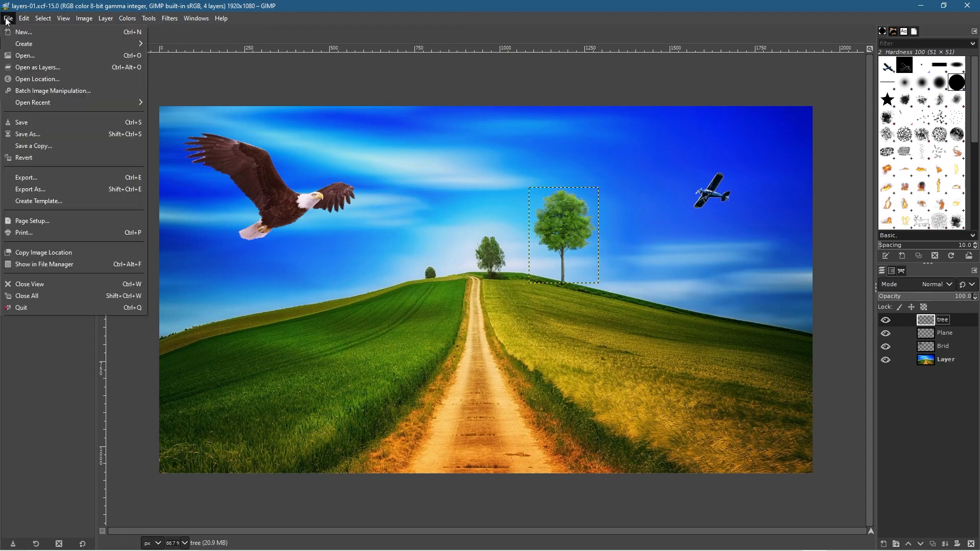
left_click(37, 189)
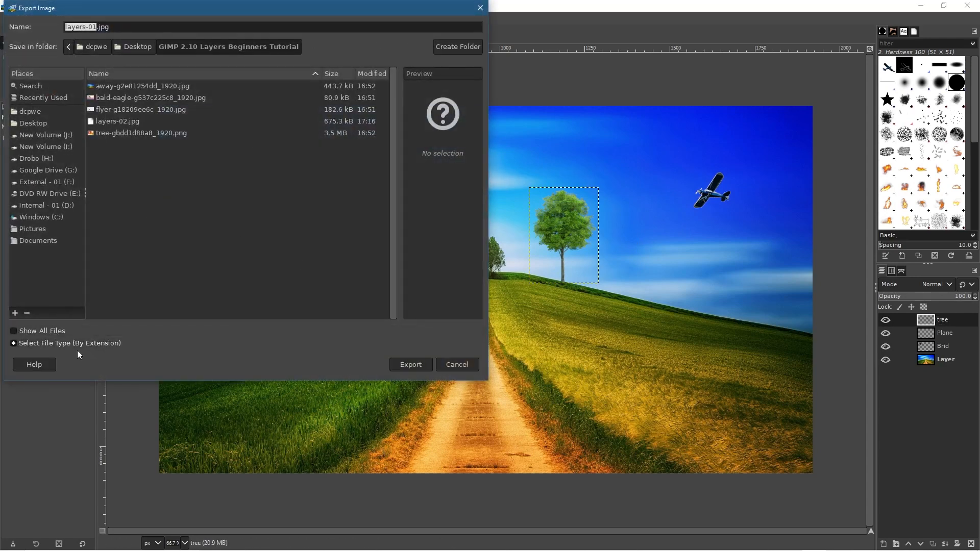
left_click(50, 343)
scroll(75, 313, "down", 5)
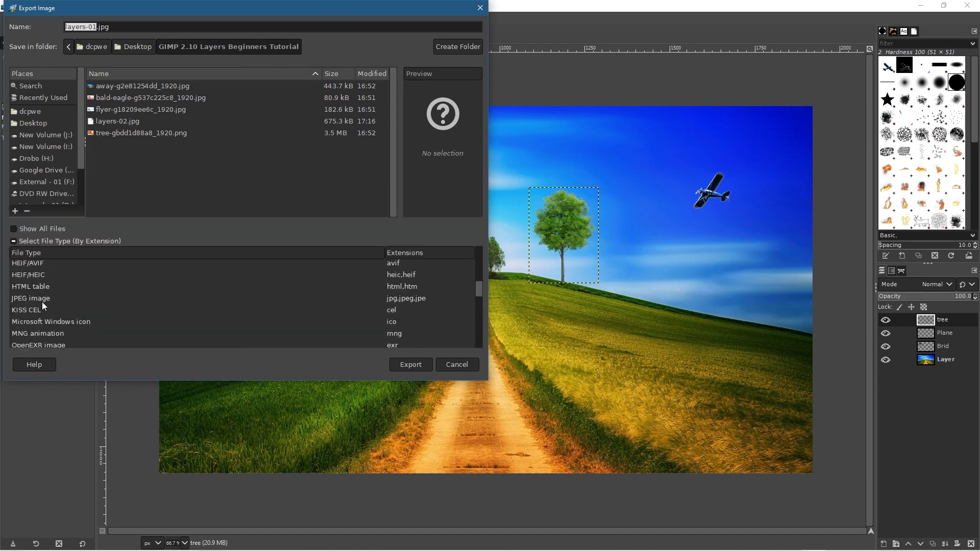
left_click(43, 303)
left_click(404, 367)
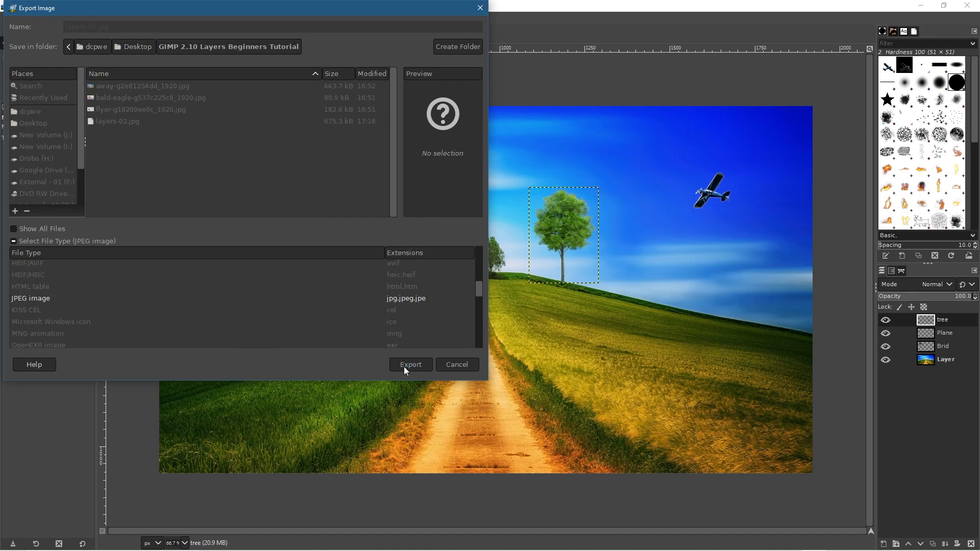
left_click(498, 394)
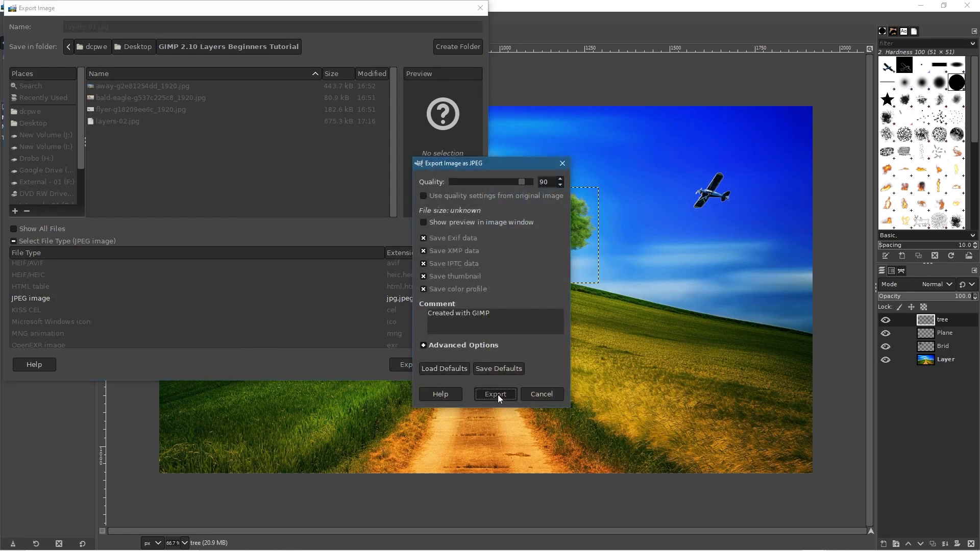
left_click(131, 35)
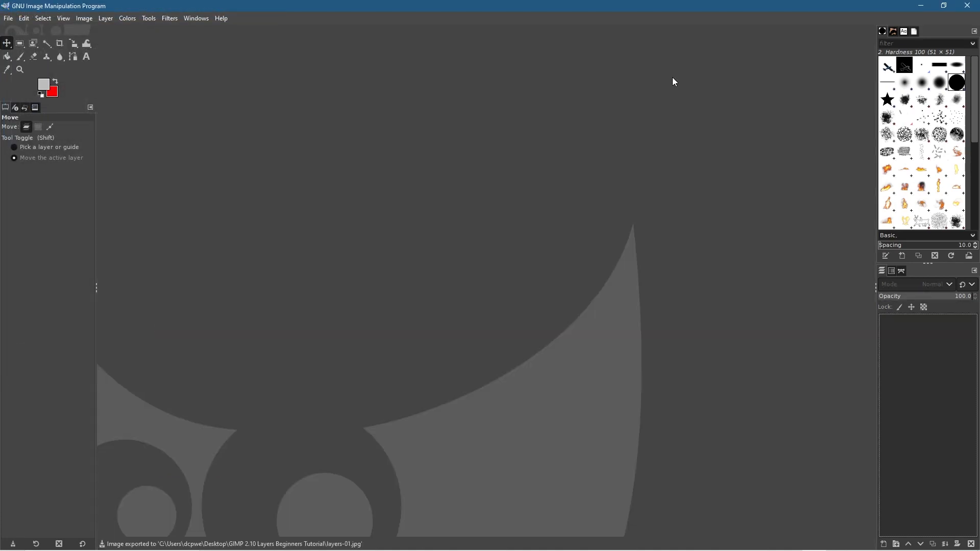
Step: Switch to the tutorial folder in File Explorer and view bald-eagle-g537c225c8_1920.jpg in Photos, closing it when done
left_click(978, 3)
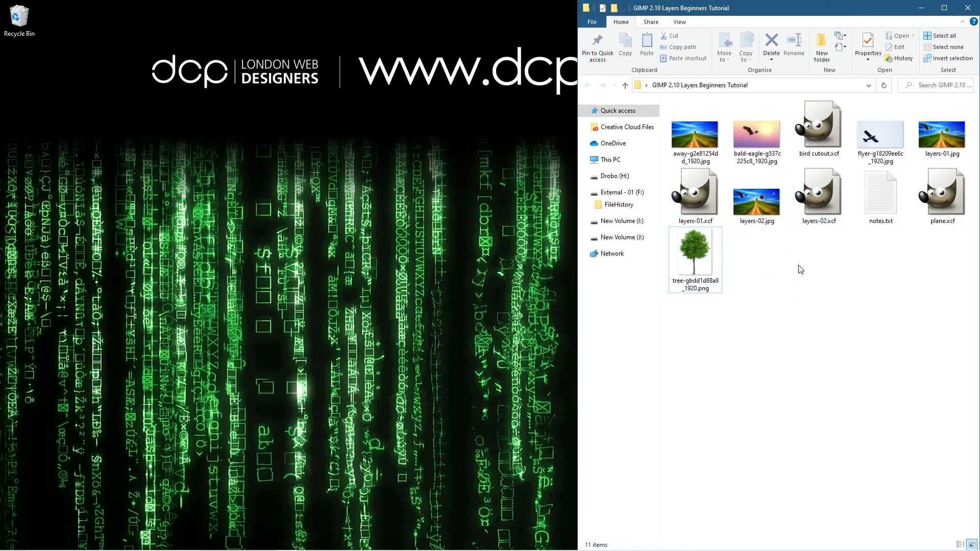
double_click(757, 136)
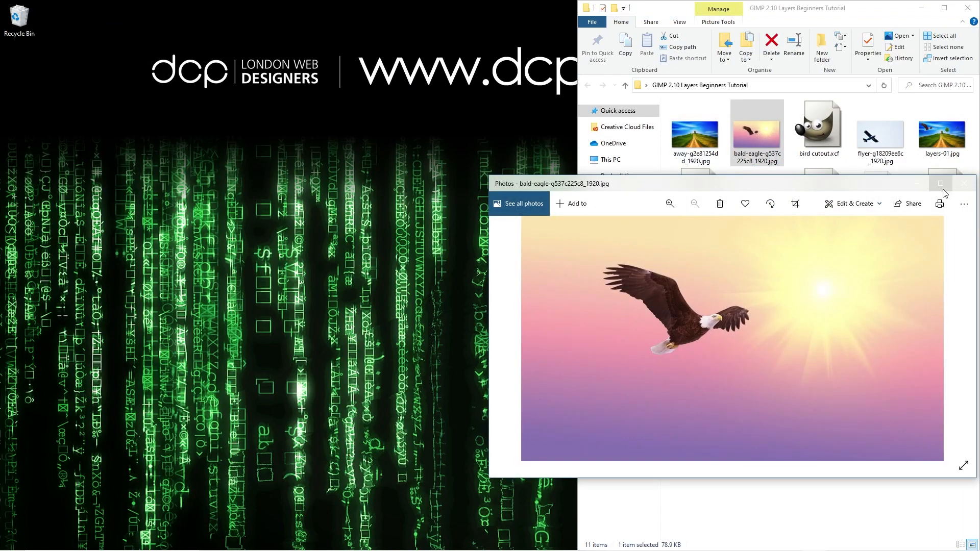
left_click(973, 188)
Step: Open bird cutout.xcf in GIMP to examine the eagle cutout and its layers, and return to the folder
left_click(813, 152)
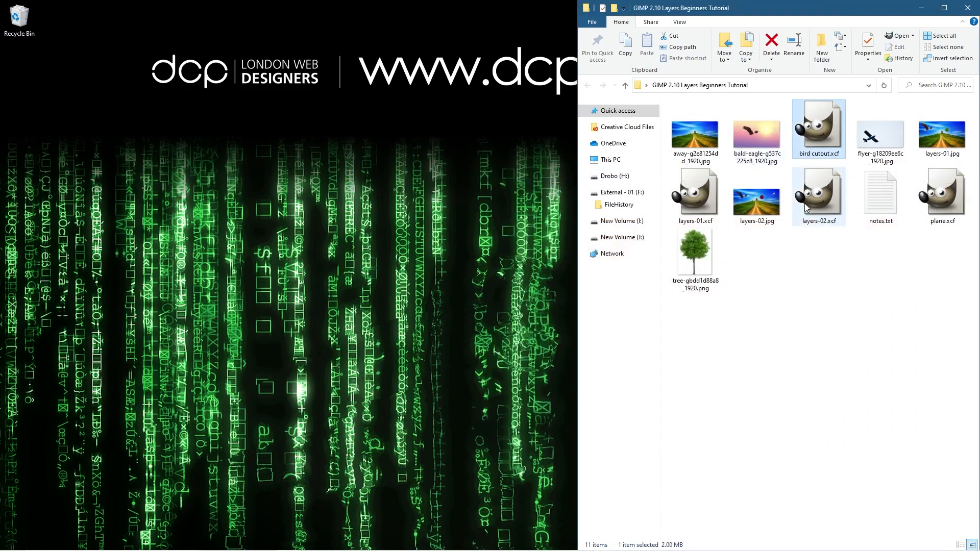
double_click(822, 132)
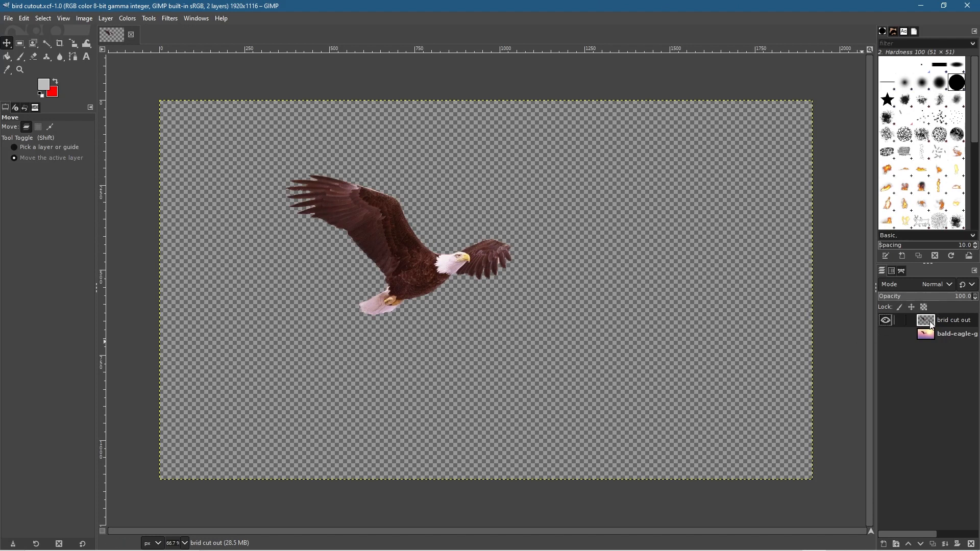
left_click(132, 35)
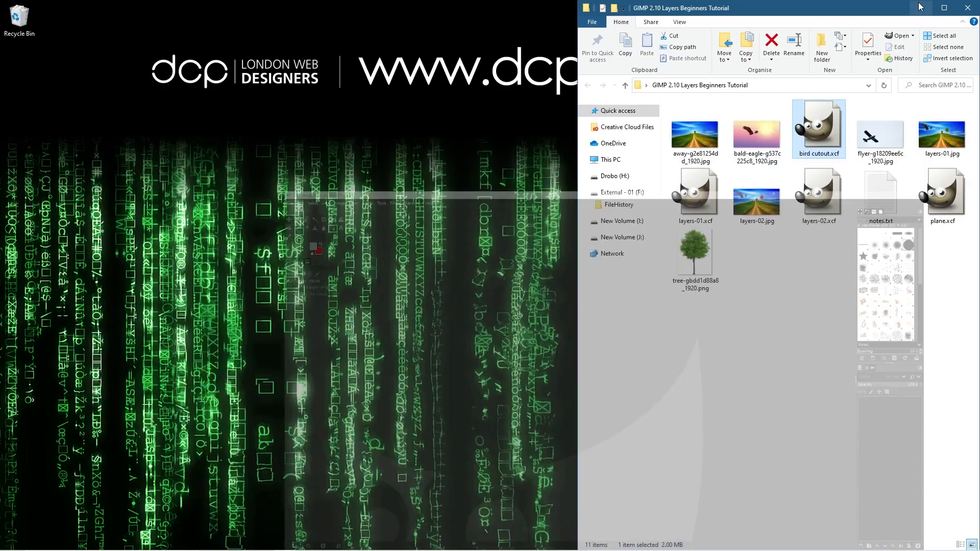
left_click(921, 6)
Step: Go through the source images in the folder one by one: the landscape, bald eagle, tree and flyer files
left_click(887, 269)
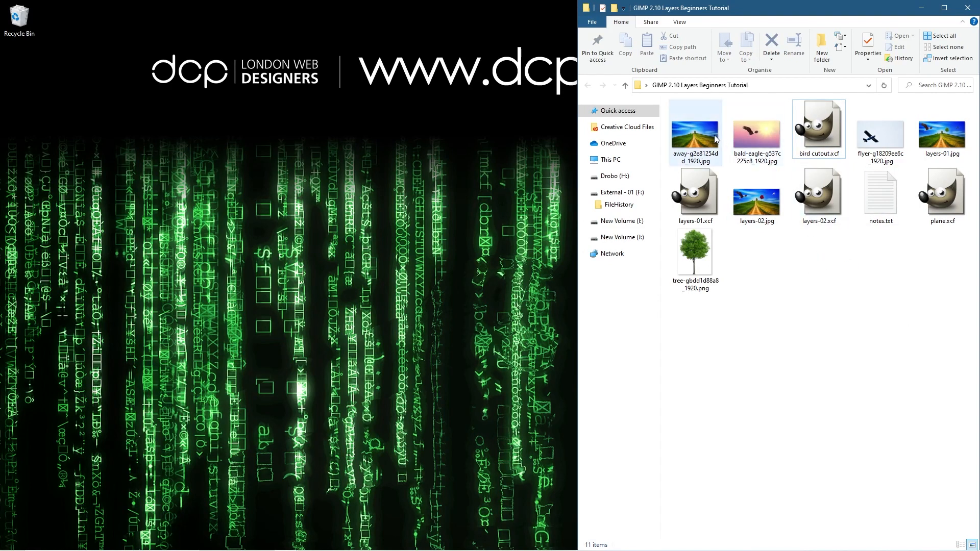
left_click(705, 148)
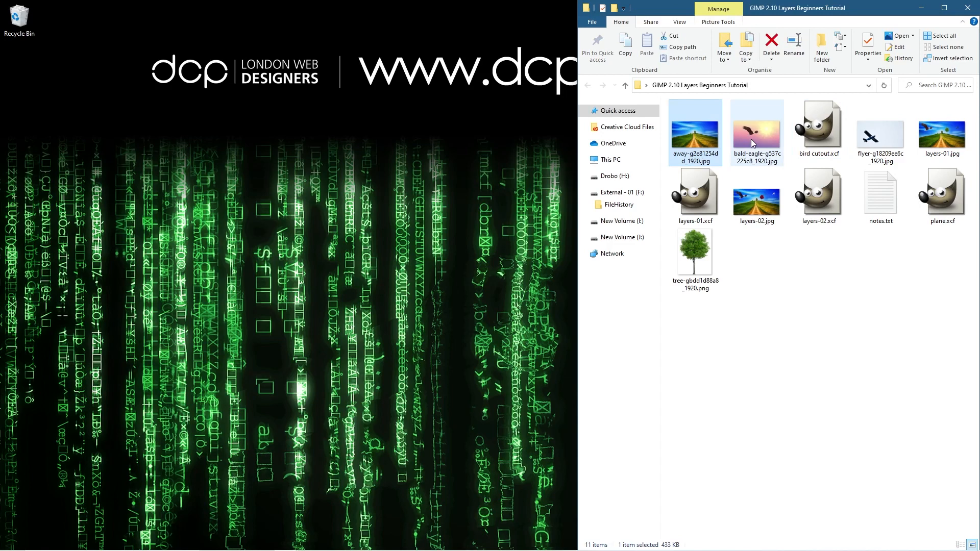
left_click(752, 143)
left_click(694, 255)
left_click(859, 140)
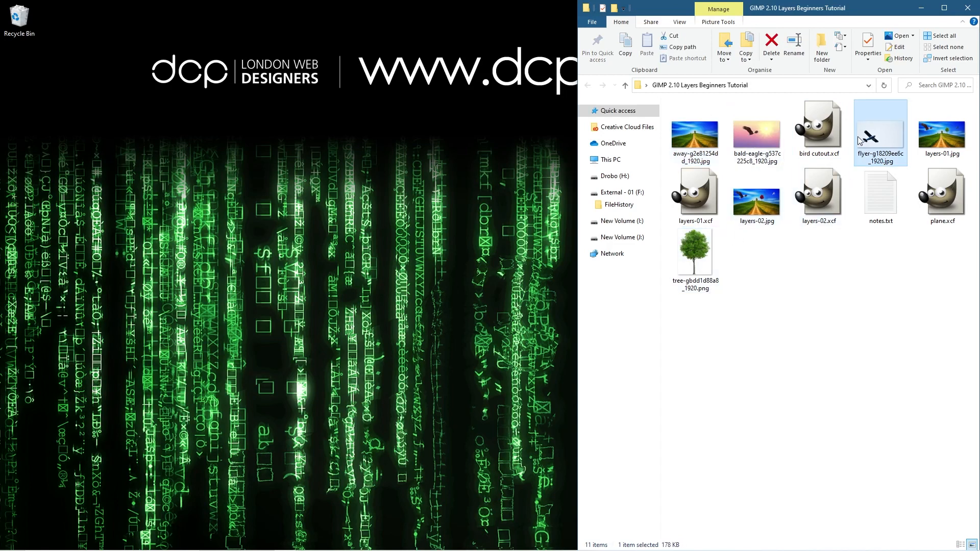
Step: Open layers-02.jpg in Photos across half of the screen, and open layers-01.jpg to compare both versions
left_click(759, 203)
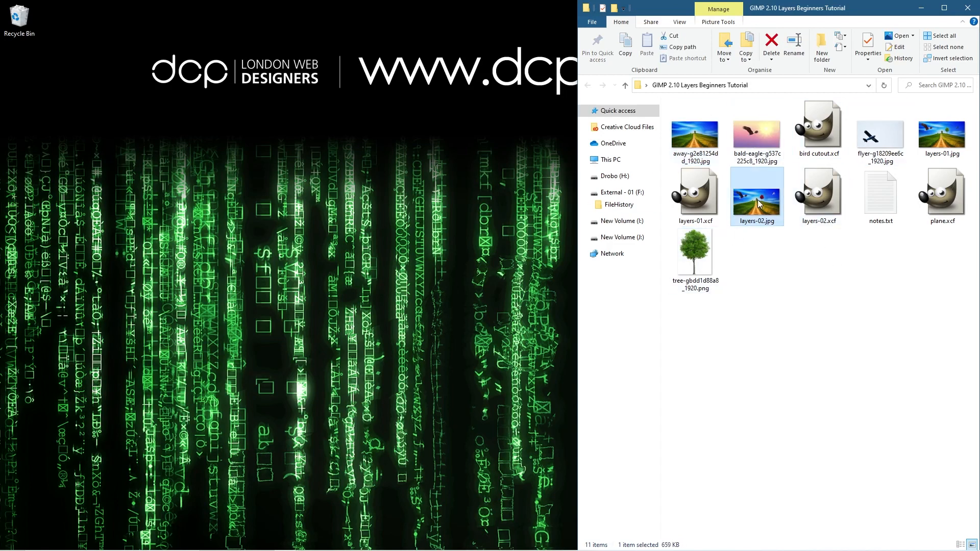
double_click(758, 203)
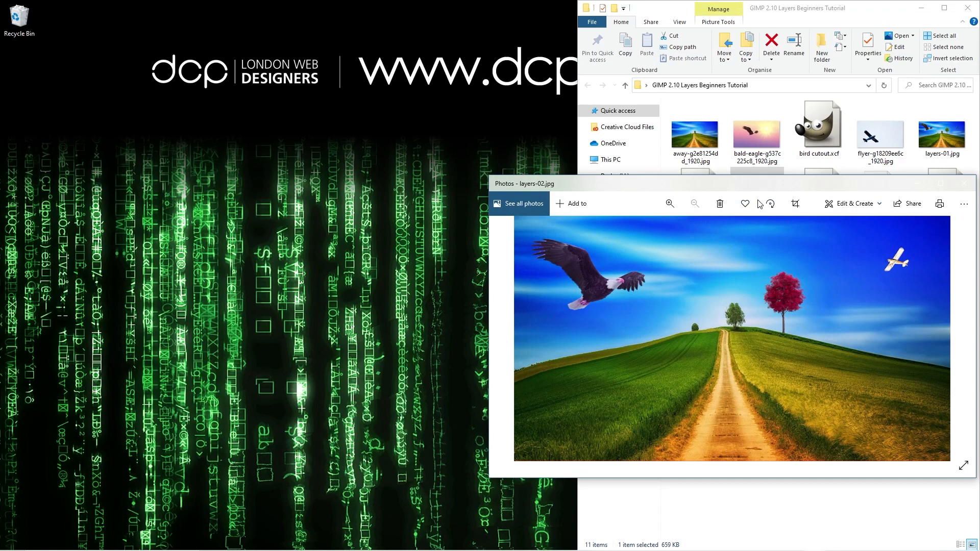
key("super+Left")
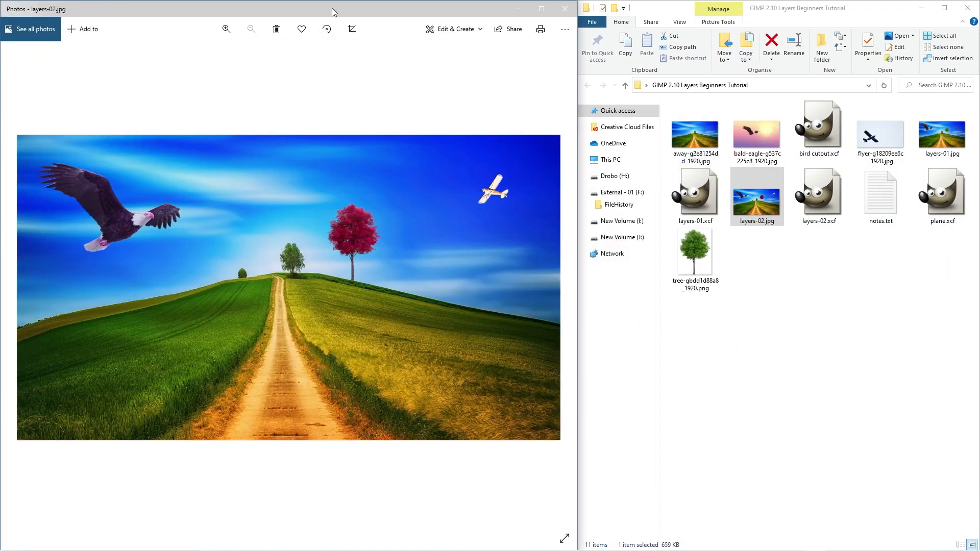
double_click(942, 135)
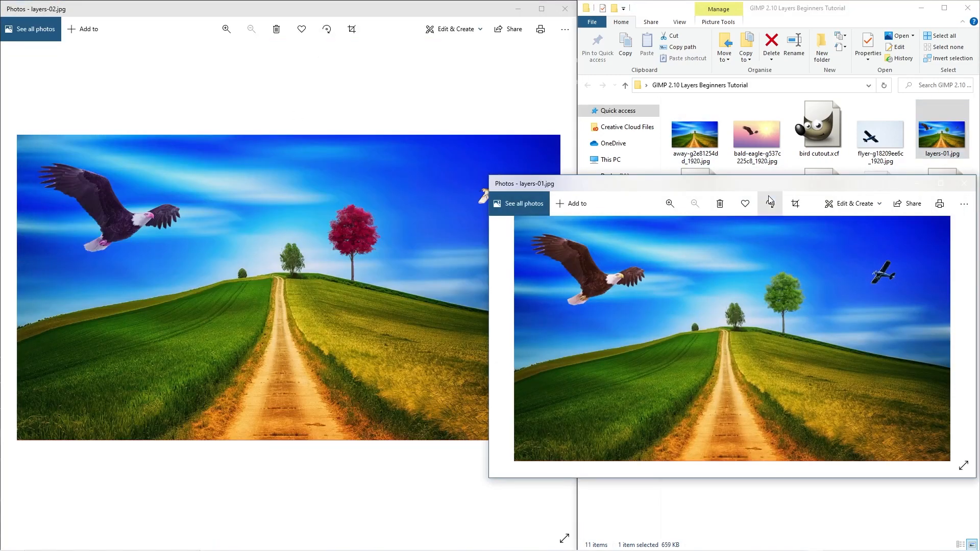
Step: Place layers-01.jpg beside layers-02.jpg and give both photo windows about half of the screen each to compare the versions
left_click_drag(677, 190, 695, 191)
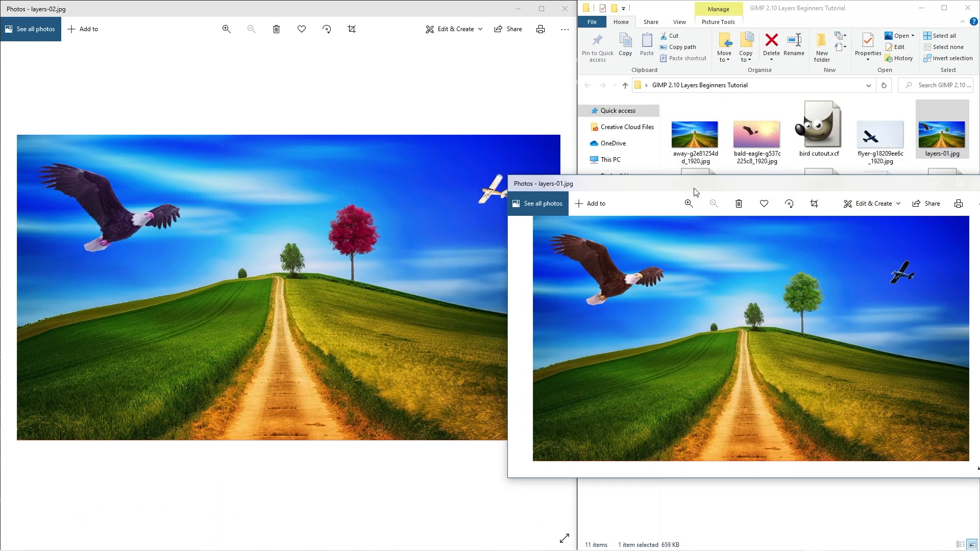
key("super+Right")
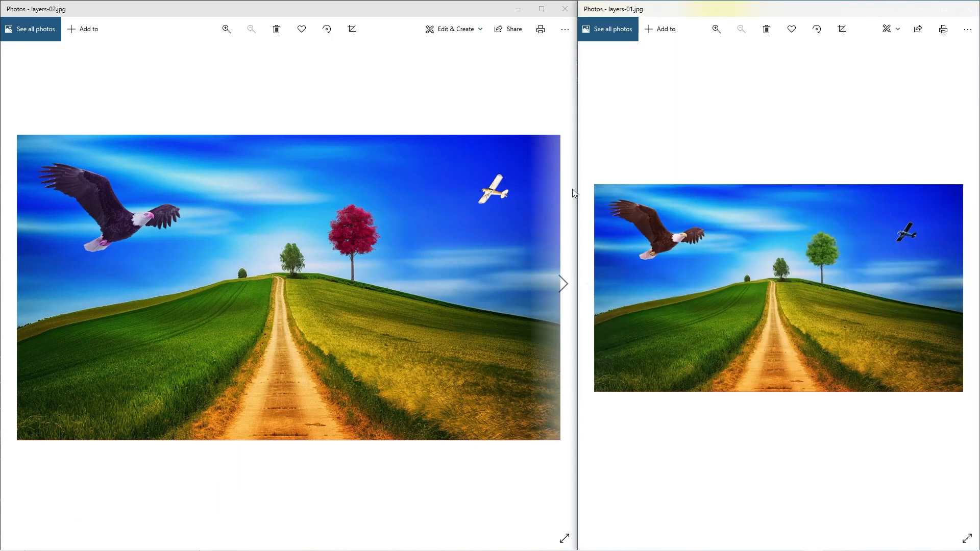
left_click_drag(574, 194, 484, 193)
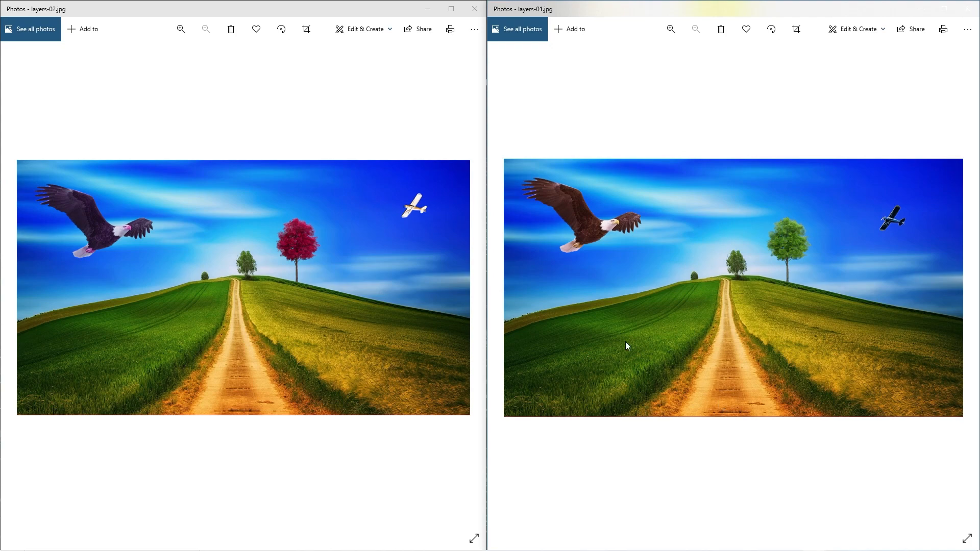
Step: Close both photo windows and the GIMP 2.10 Layers Beginners Tutorial folder to return to the desktop
left_click(474, 9)
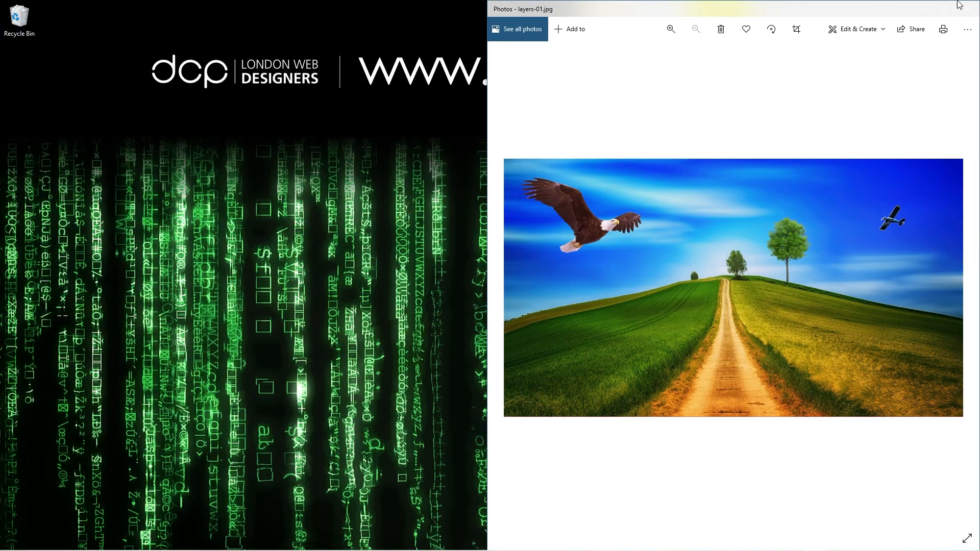
left_click(968, 9)
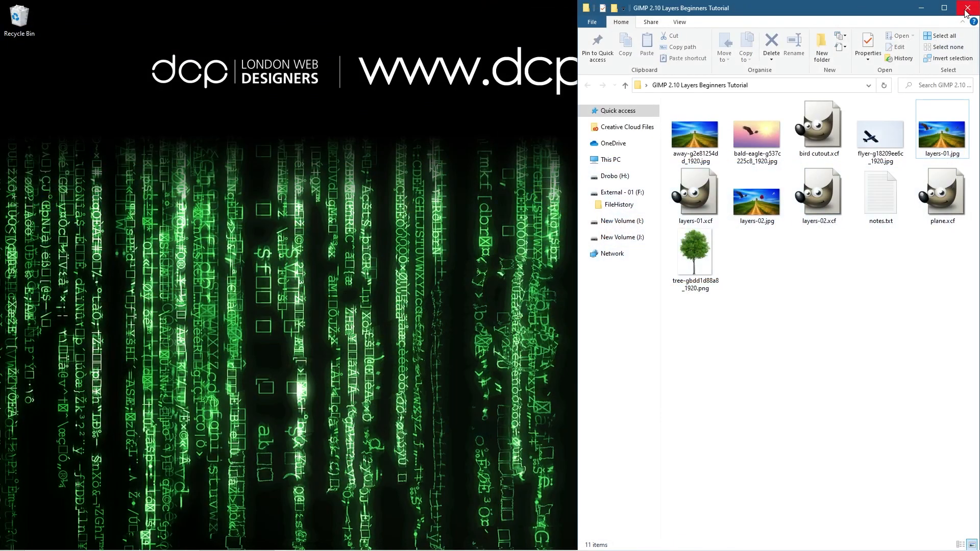
left_click(968, 9)
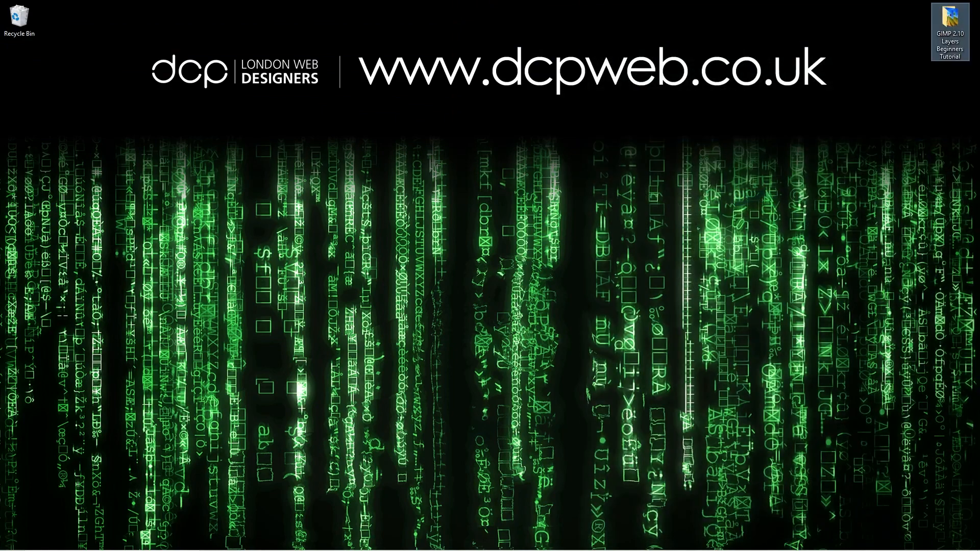